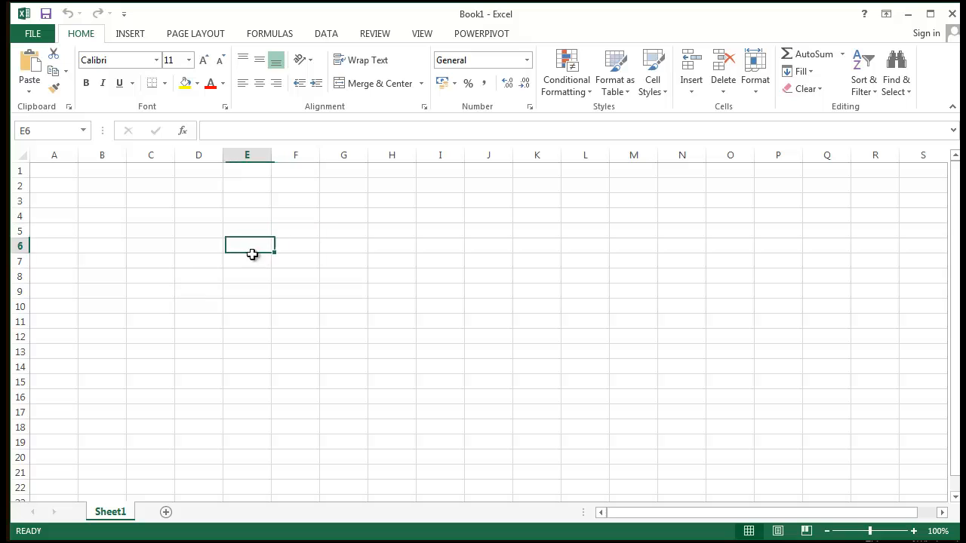
# Step: Enter the labels Average, Median and Mode in cells A2 to A4
pyautogui.click(121, 206)
pyautogui.click(65, 198)
pyautogui.click(66, 186)
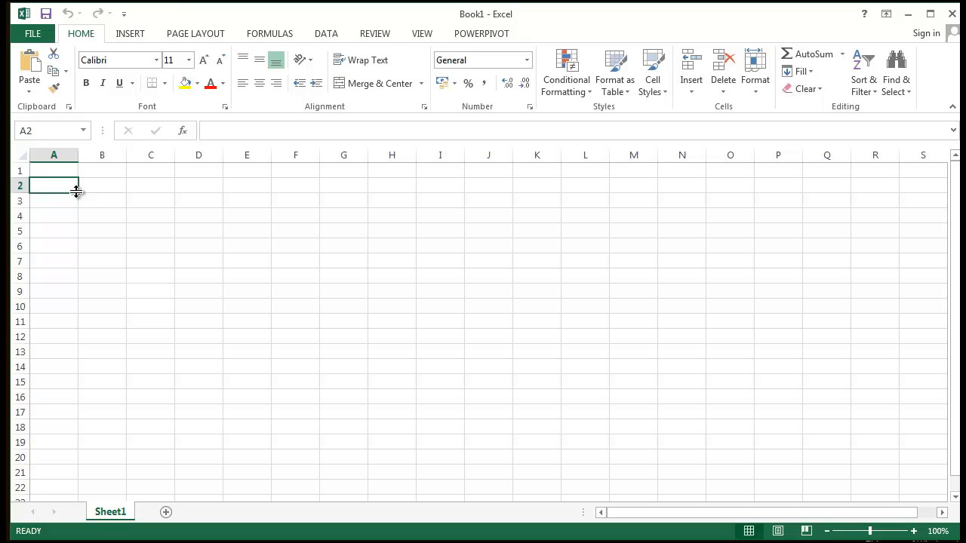
pyautogui.write('Av')
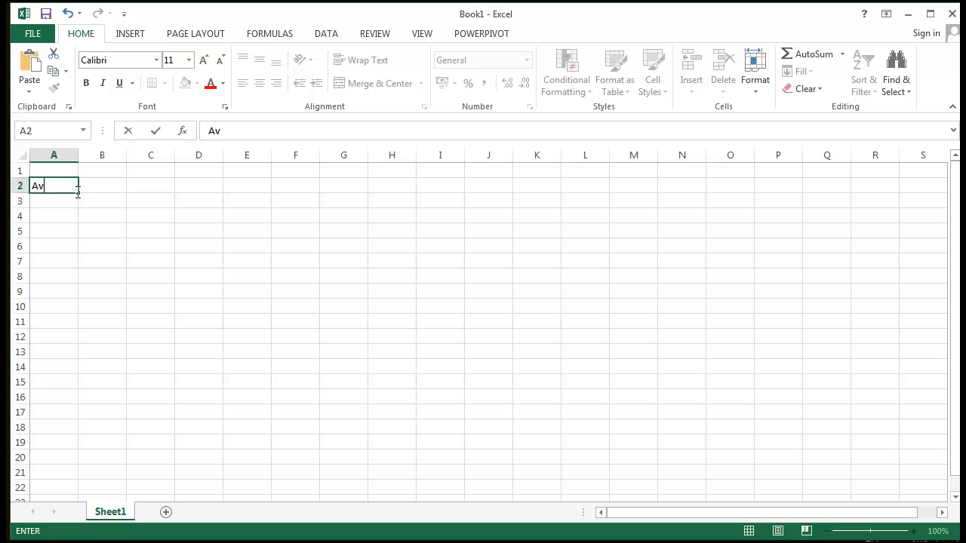
pyautogui.write('erage')
pyautogui.press('Return')
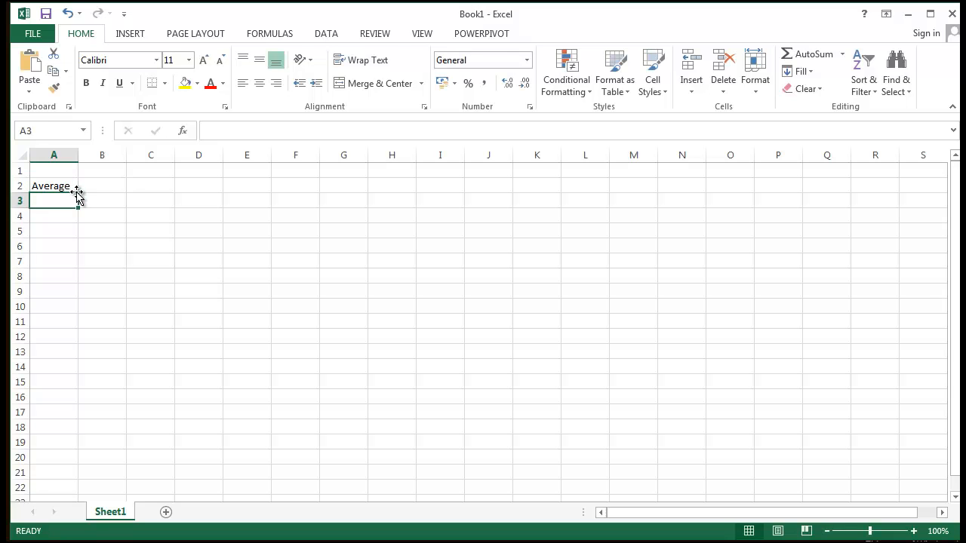
pyautogui.write('Med')
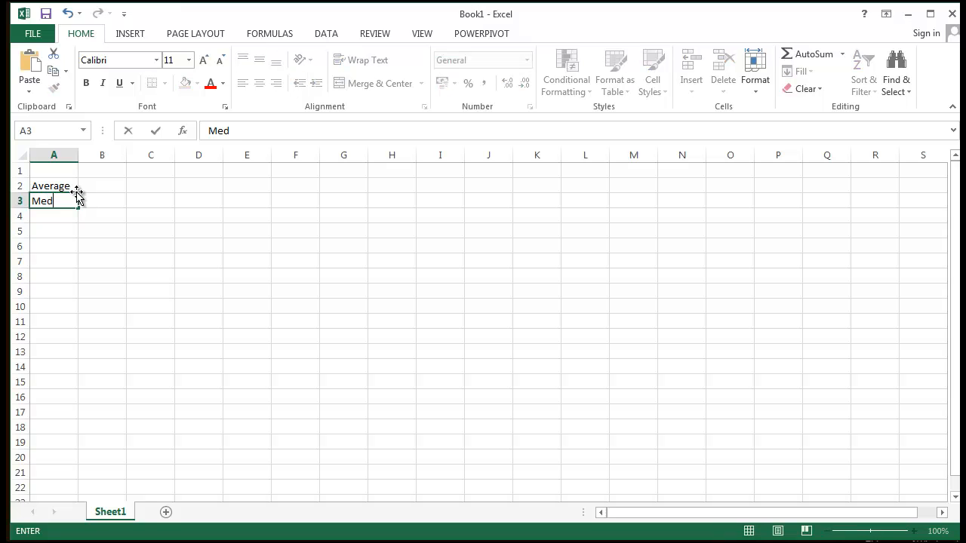
pyautogui.write('ian')
pyautogui.press('Return')
pyautogui.write('Mod')
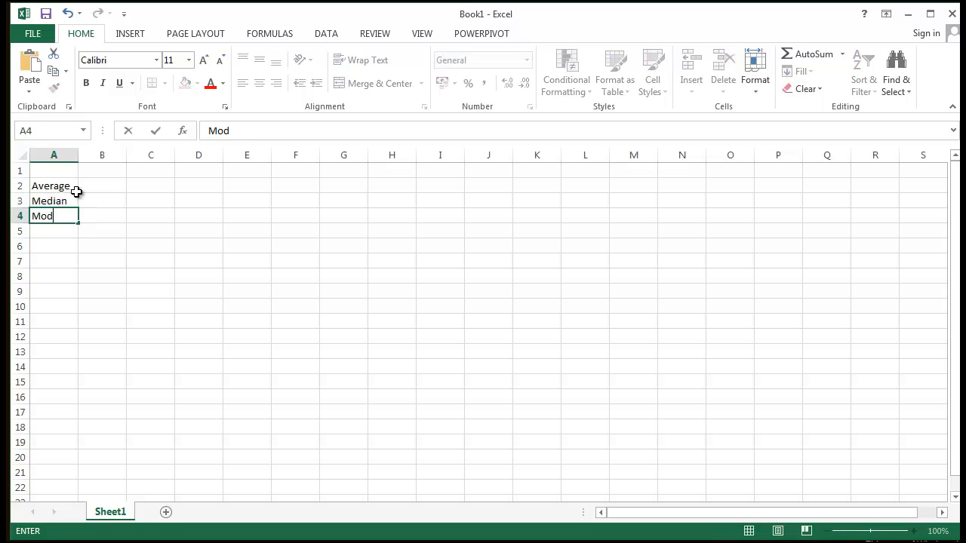
pyautogui.write('e')
pyautogui.press('Return')
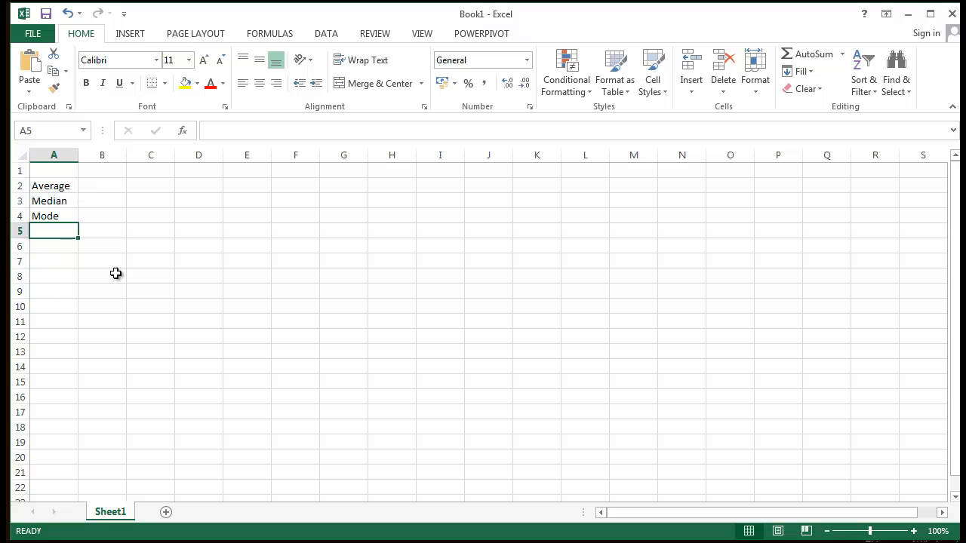
# Step: Apply All Borders to the label table in A2:B4
pyautogui.moveTo(52, 186); pyautogui.dragTo(101, 211)
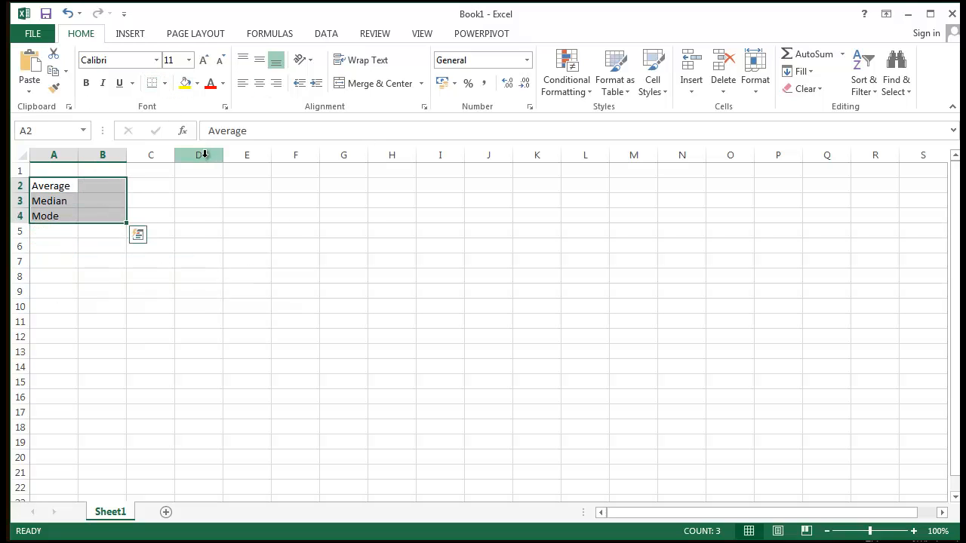
pyautogui.click(164, 84)
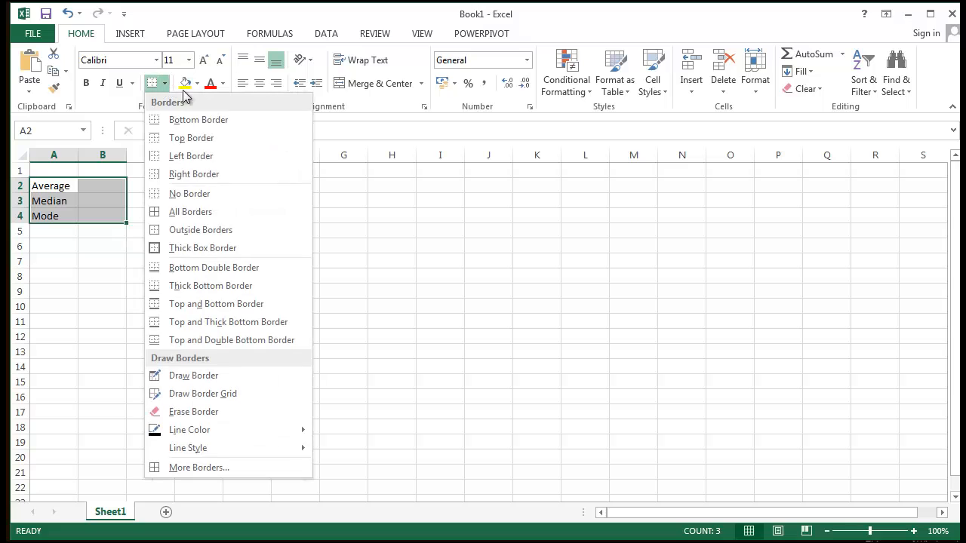
pyautogui.click(188, 217)
pyautogui.moveTo(376, 337); pyautogui.dragTo(361, 332)
# Step: Make rows 2 to 4 taller and widen column B
pyautogui.moveTo(25, 198); pyautogui.dragTo(21, 249)
pyautogui.click(19, 207)
pyautogui.click(279, 269)
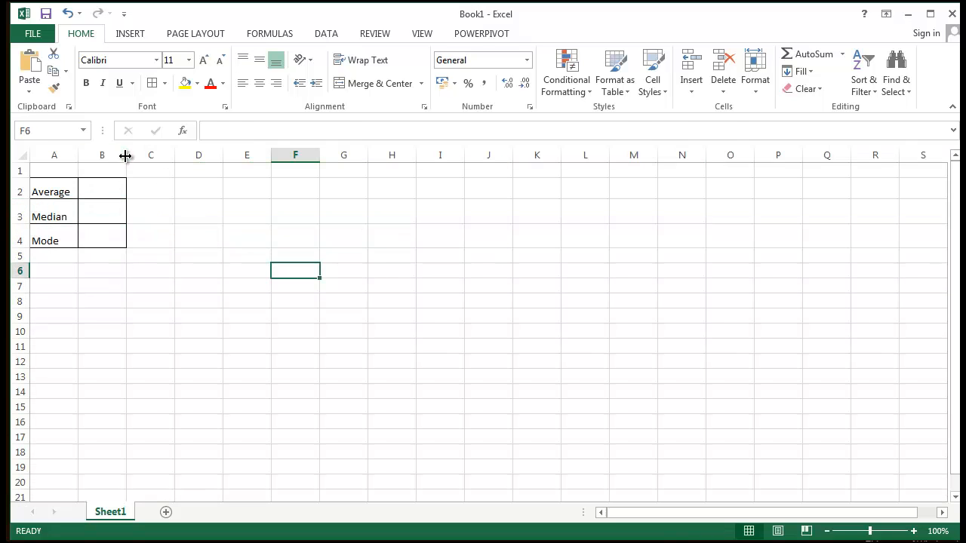
pyautogui.moveTo(125, 155); pyautogui.dragTo(147, 155)
# Step: Enter the numbers 1, 2, 3, 5, 5, 6 and 6 down column E in cells E2 to E8
pyautogui.click(269, 191)
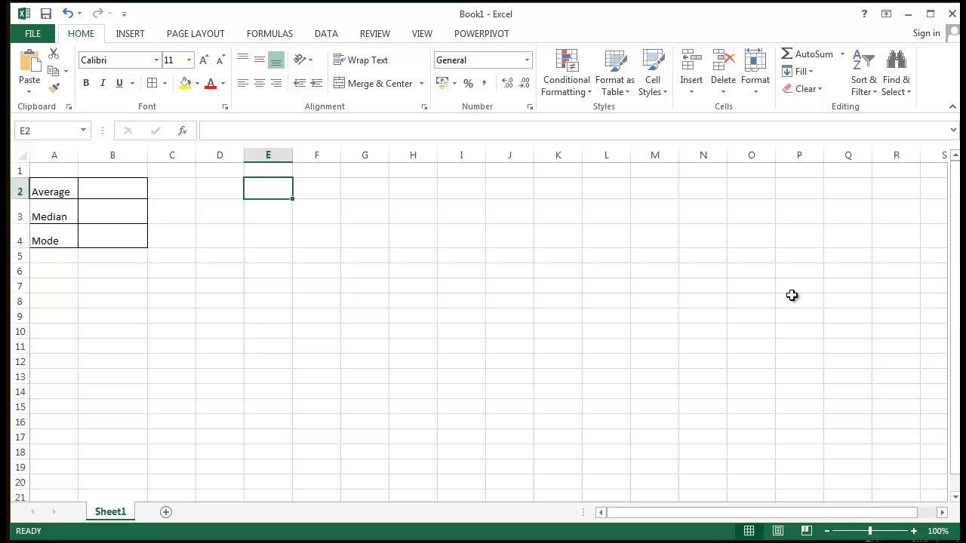
pyautogui.write('1')
pyautogui.press('Return')
pyautogui.write('2')
pyautogui.press('Return')
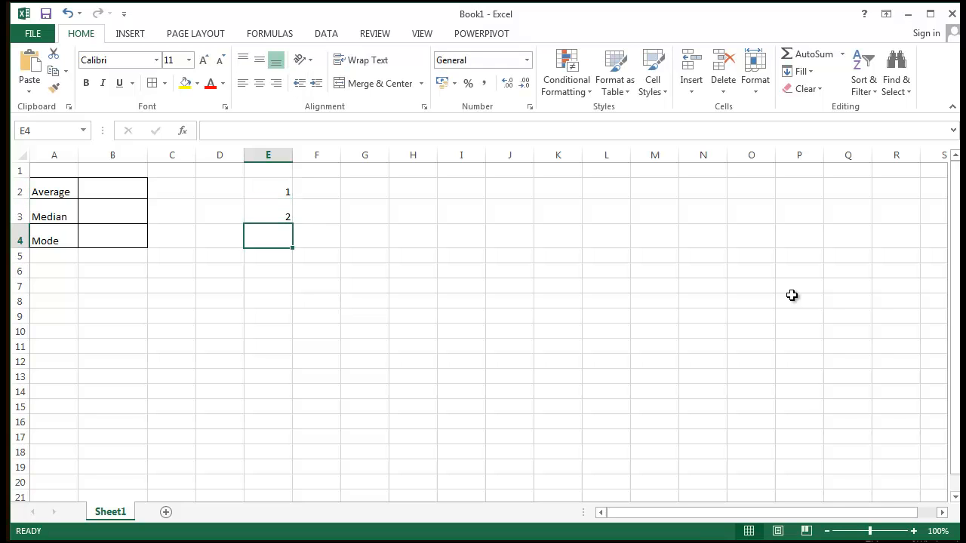
pyautogui.write('3')
pyautogui.press('Return')
pyautogui.write('5')
pyautogui.press('Return')
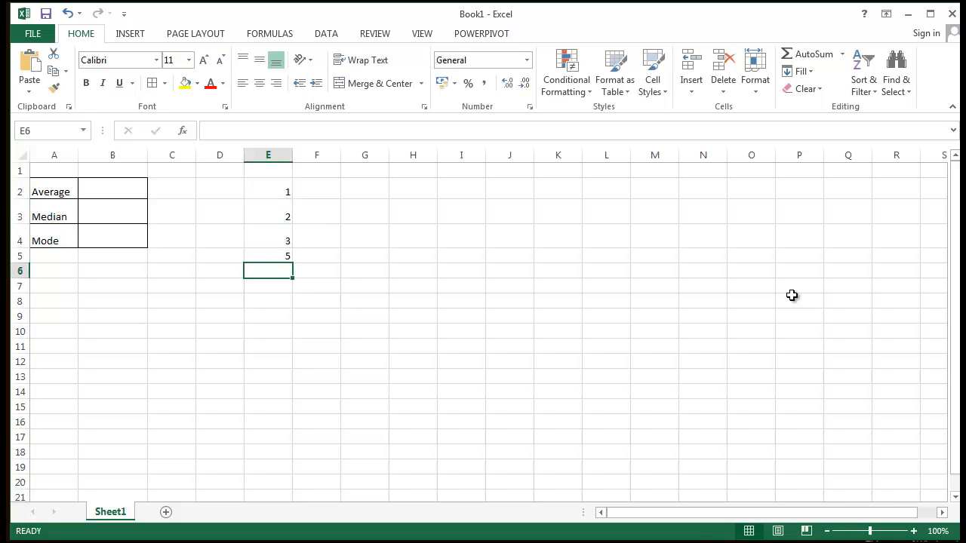
pyautogui.write('5')
pyautogui.press('Return')
pyautogui.write('6')
pyautogui.press('Return')
pyautogui.write('6')
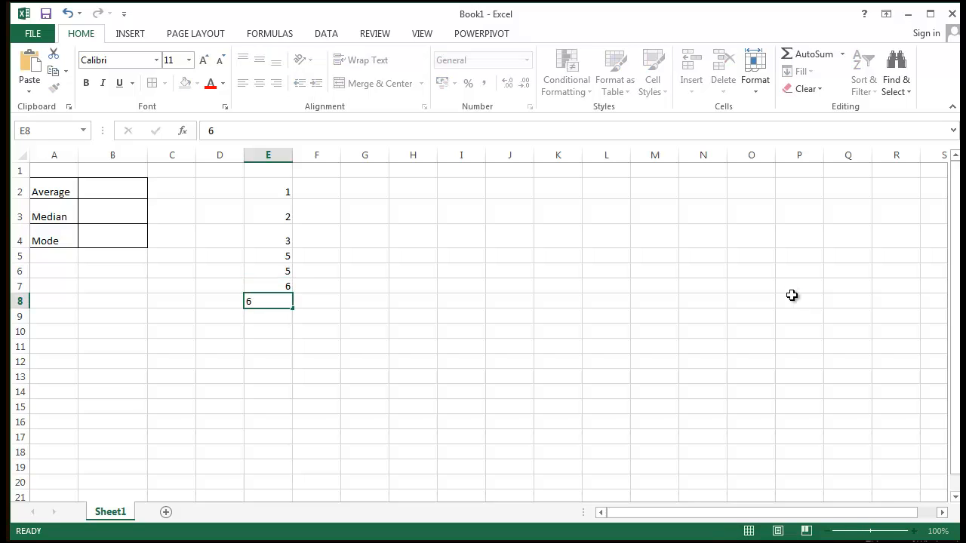
pyautogui.press('Return')
# Step: Continue the list in cells E9 to E16 with 7, 8, 9, 9, 9, 9, 10 and 11
pyautogui.write('7')
pyautogui.press('Return')
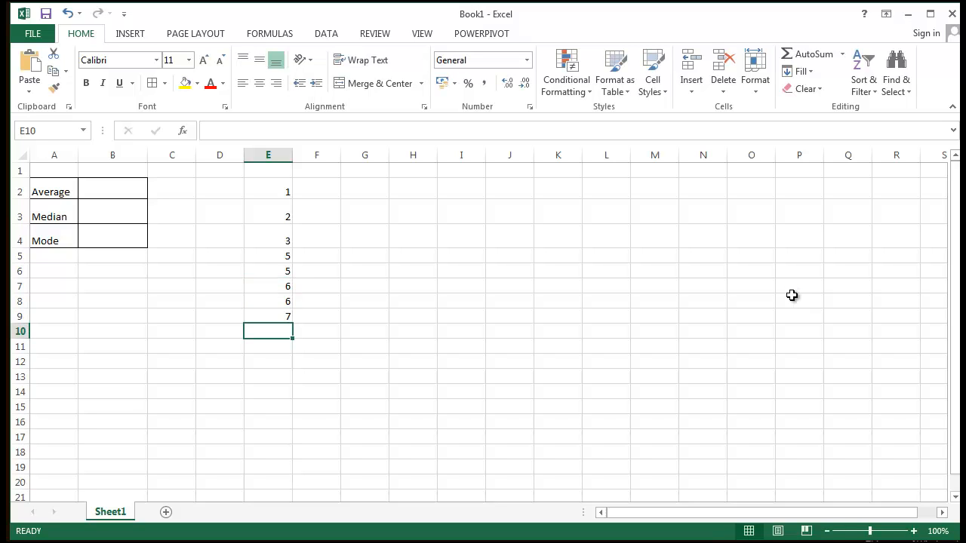
pyautogui.write('8')
pyautogui.press('Return')
pyautogui.write('9')
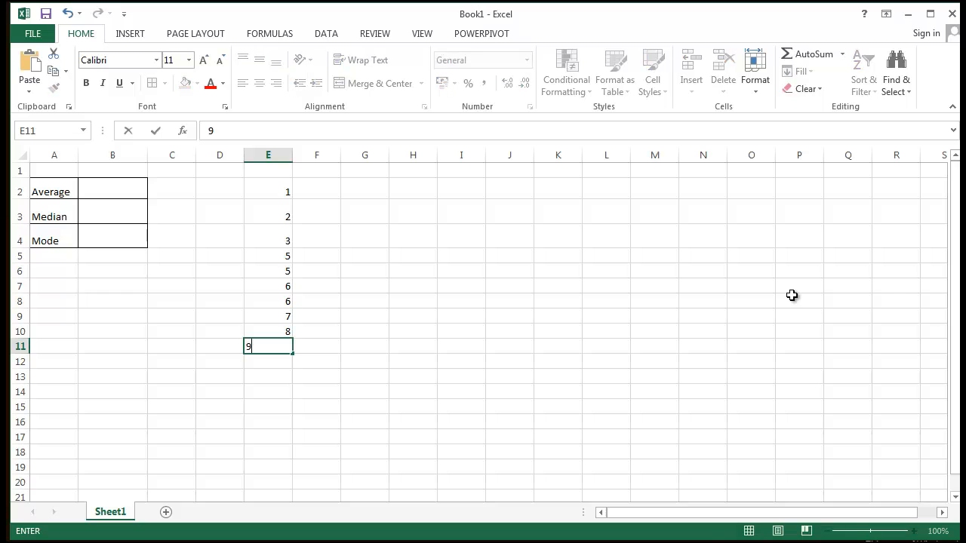
pyautogui.press('Return')
pyautogui.write('9')
pyautogui.press('Return')
pyautogui.write('9')
pyautogui.press('Return')
pyautogui.write('9')
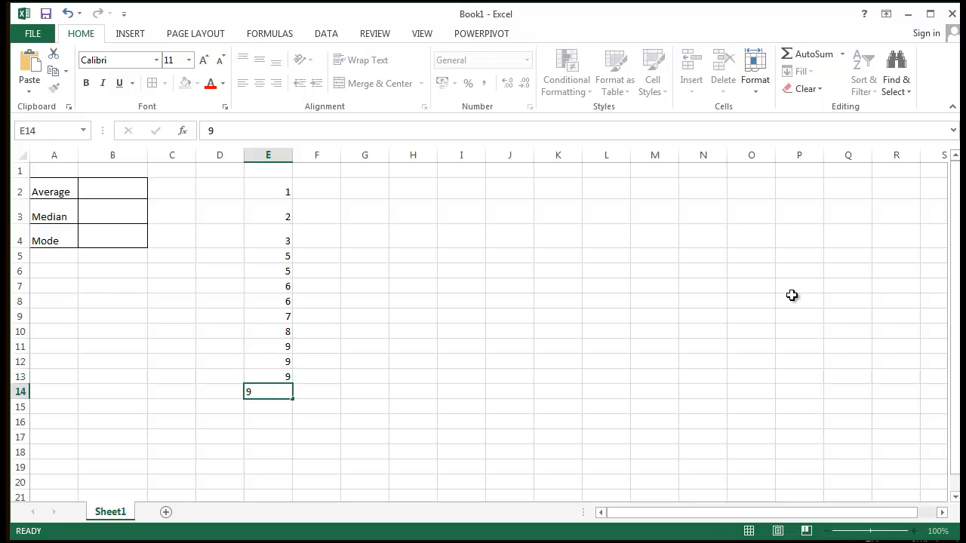
pyautogui.press('Return')
pyautogui.write('10')
pyautogui.press('Return')
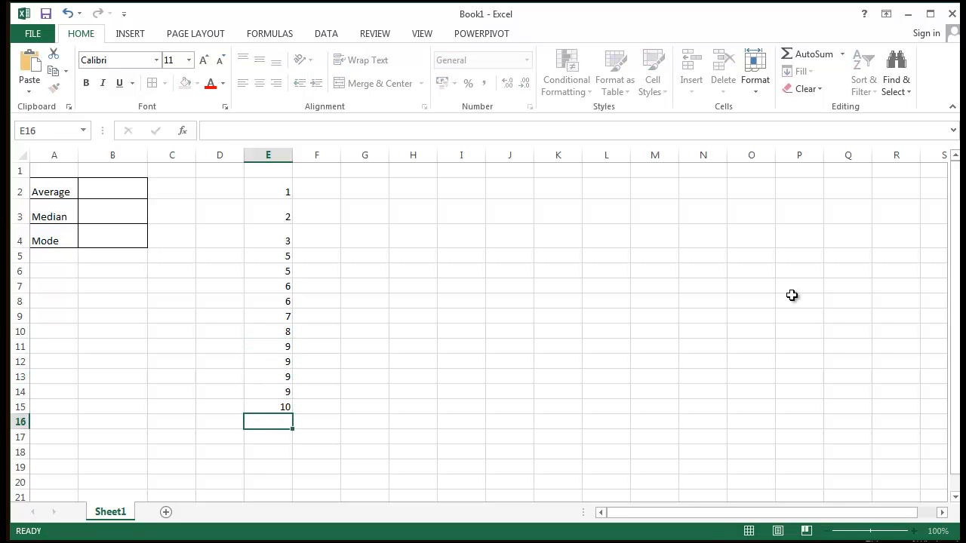
pyautogui.write('11')
pyautogui.press('Return')
pyautogui.write('1')
pyautogui.press('Return')
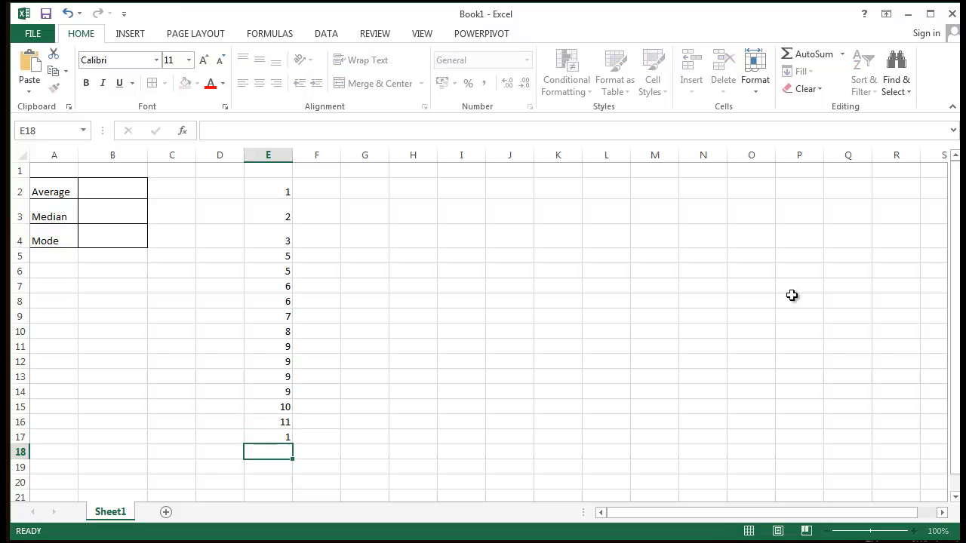
pyautogui.press('Return')
pyautogui.press('Up')
pyautogui.press('Up')
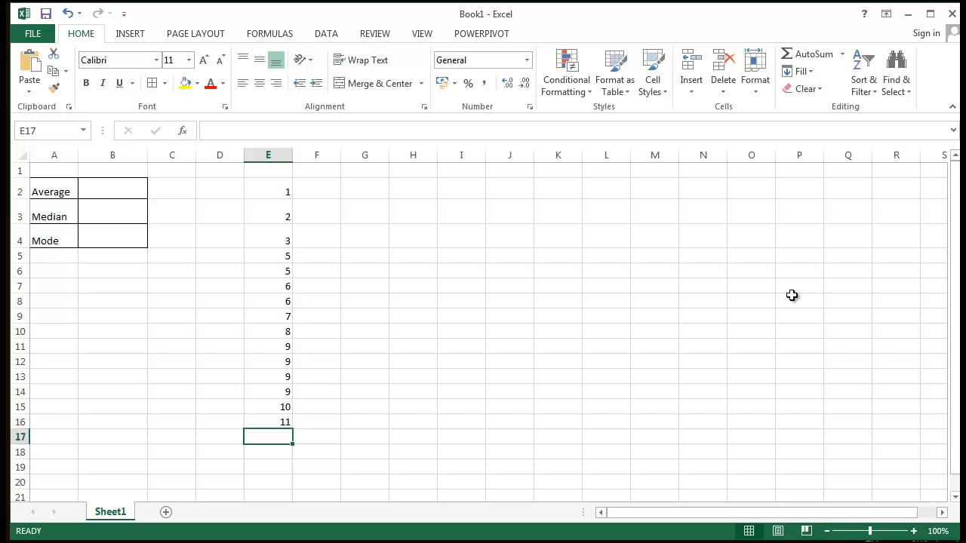
# Step: Enter 12, 13 and 14 in cells E17 to E19
pyautogui.write('1')
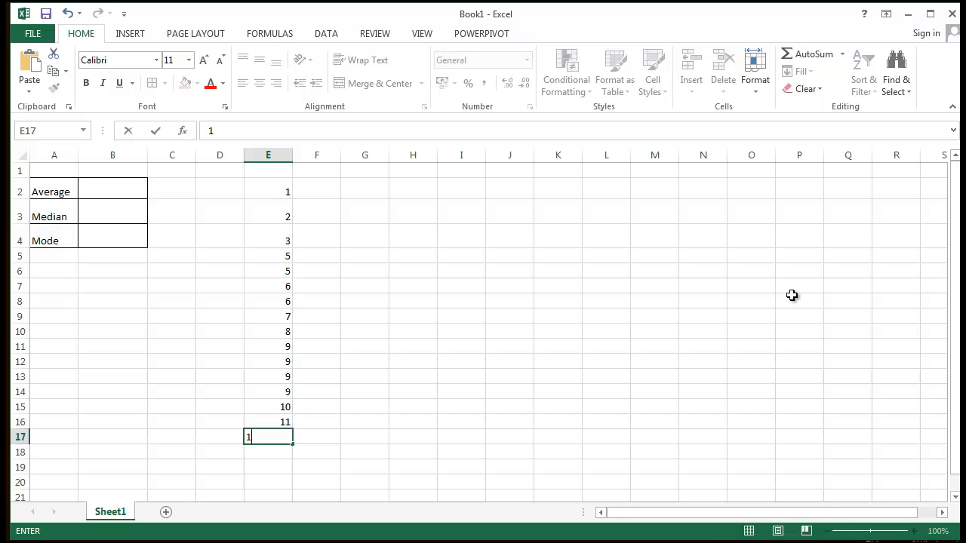
pyautogui.write('2')
pyautogui.press('Return')
pyautogui.write('13')
pyautogui.press('Return')
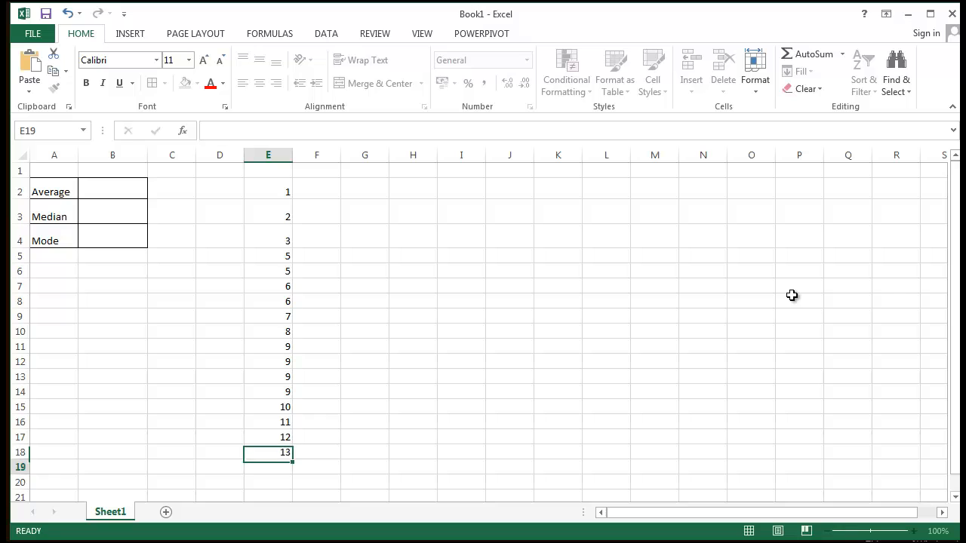
pyautogui.write('14')
pyautogui.press('Return')
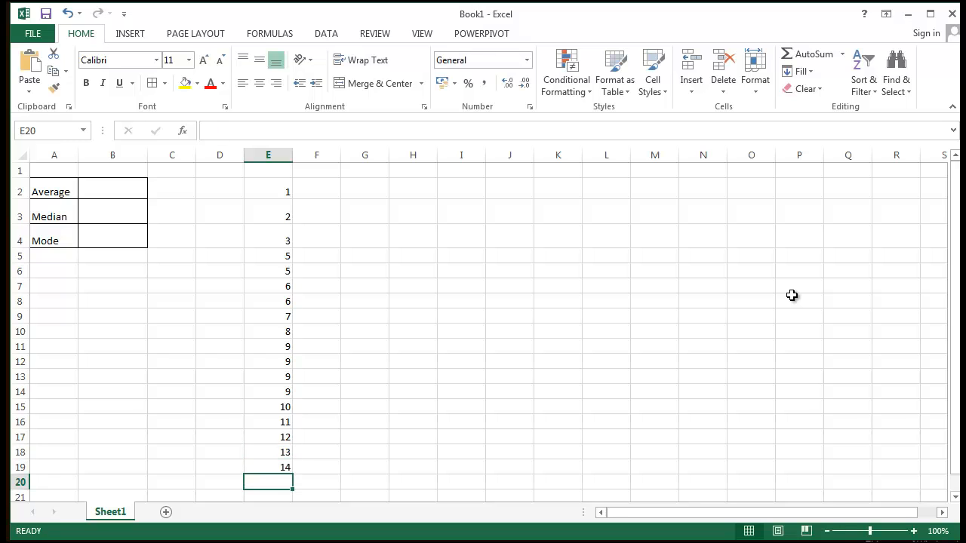
# Step: Extend the number series in column E by filling it down to 20 in cell E25
pyautogui.click(281, 439)
pyautogui.moveTo(277, 469); pyautogui.dragTo(276, 348)
pyautogui.click(550, 369)
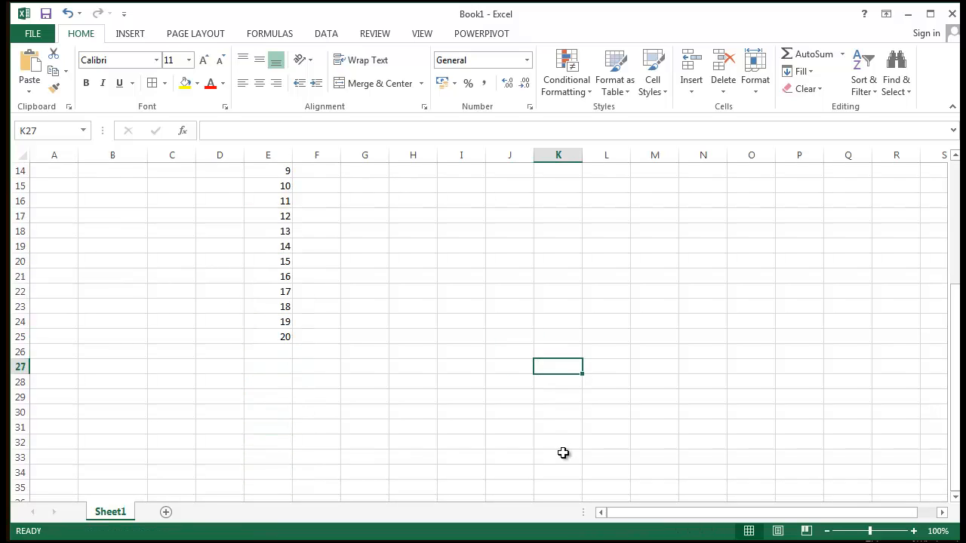
# Step: Apply all borders to the number list in column E and narrow that column
pyautogui.scroll(5, 563, 453)
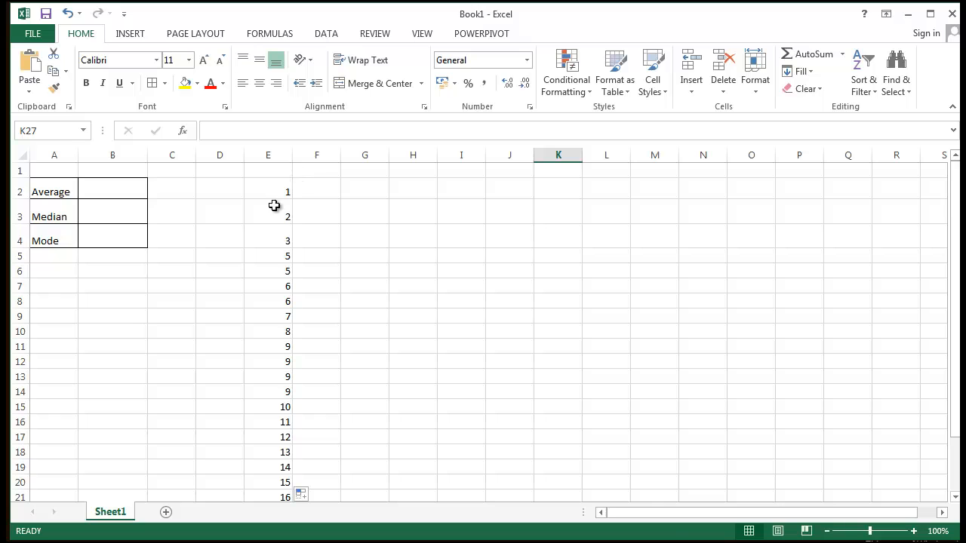
pyautogui.moveTo(277, 191); pyautogui.dragTo(278, 464)
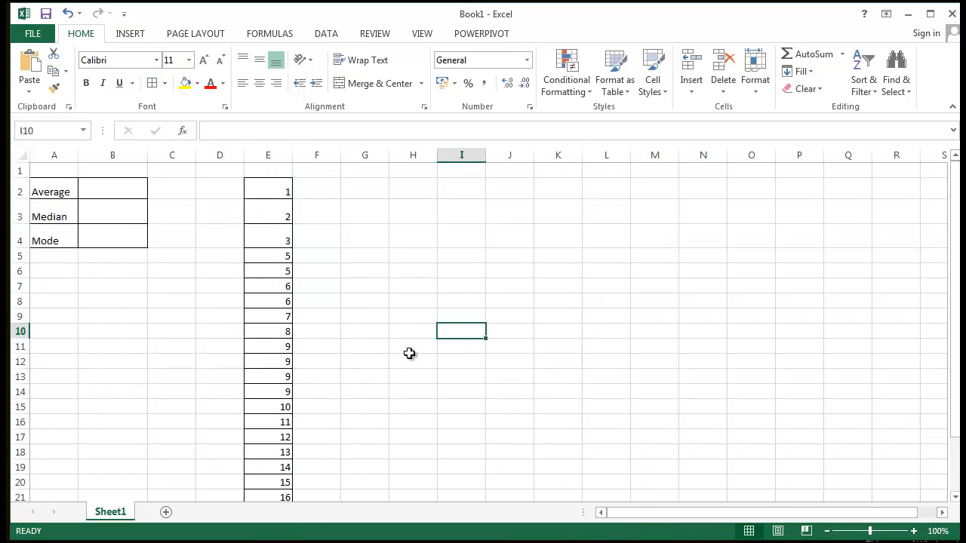
pyautogui.moveTo(292, 156); pyautogui.dragTo(265, 155)
pyautogui.click(436, 215)
pyautogui.click(107, 174)
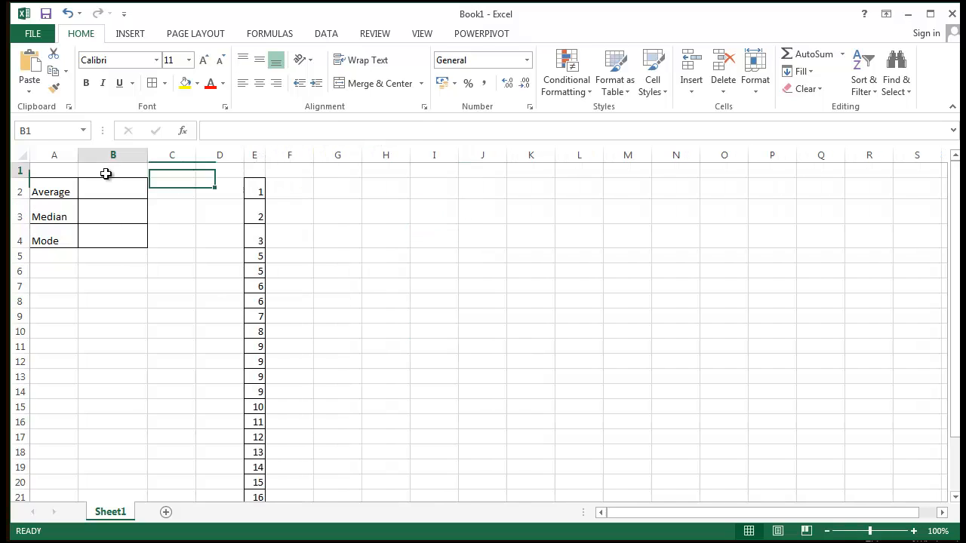
pyautogui.click(115, 208)
pyautogui.rightClick(20, 170)
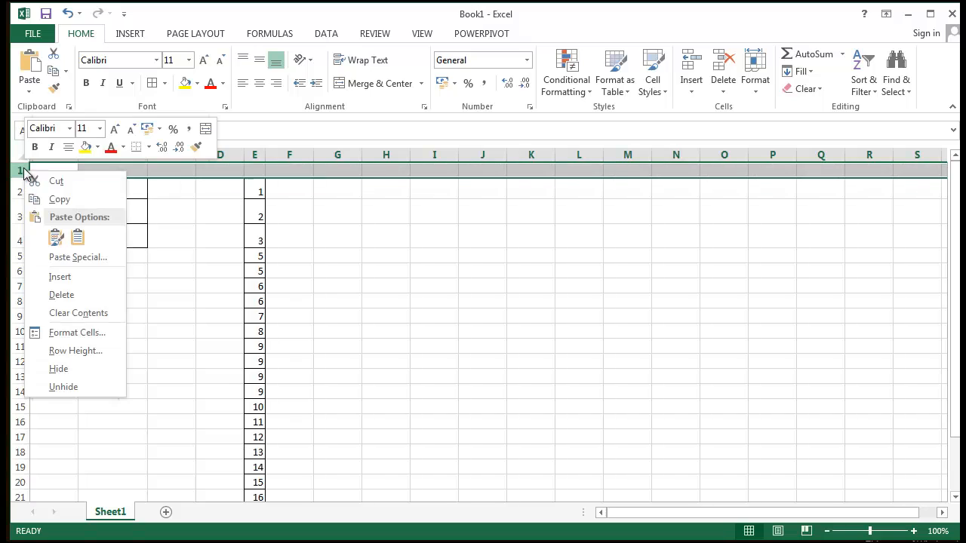
pyautogui.click(173, 321)
pyautogui.click(520, 287)
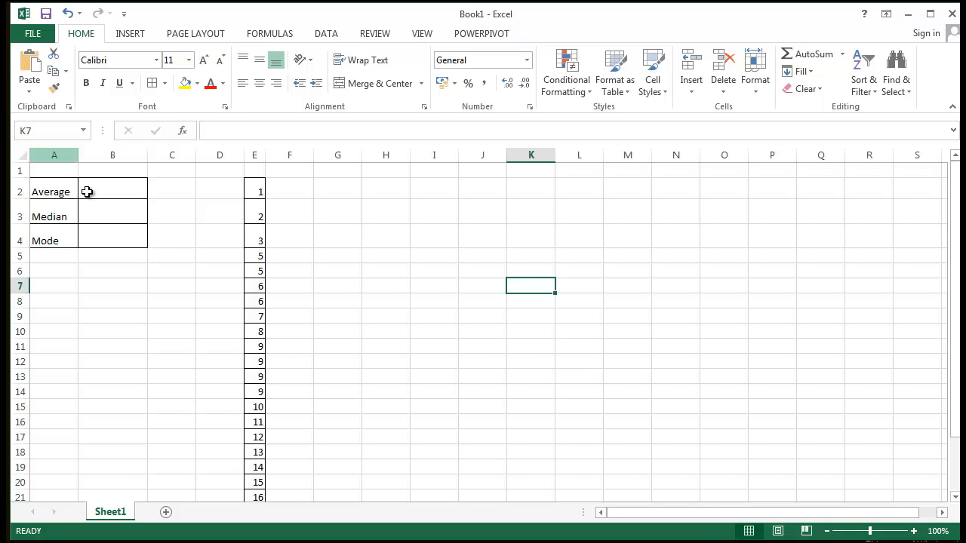
# Step: Delete the empty row 1 above the table
pyautogui.click(20, 170)
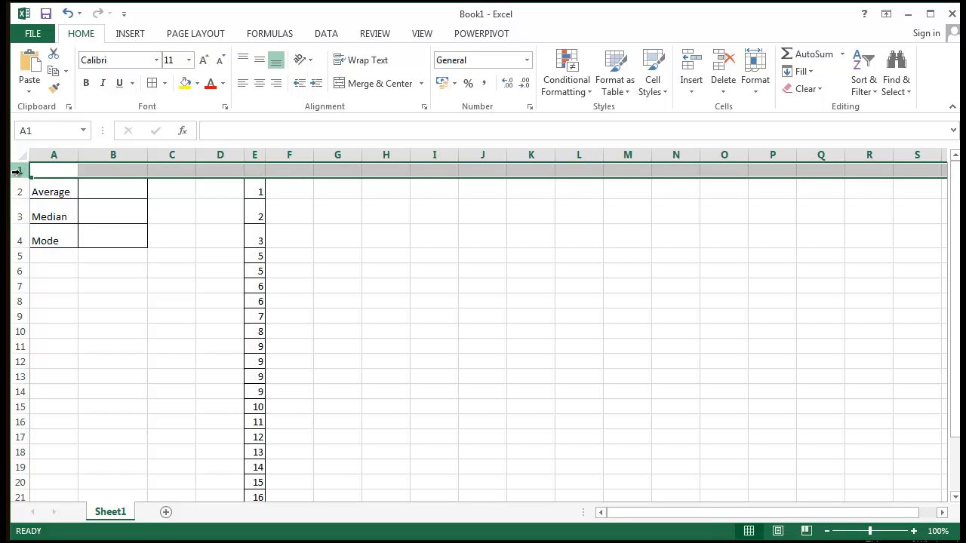
pyautogui.rightClick(19, 173)
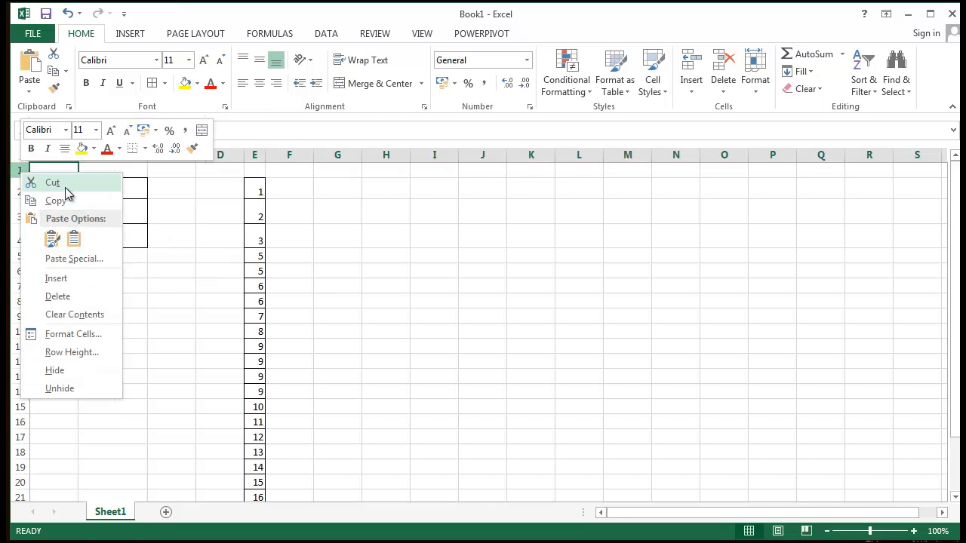
pyautogui.click(85, 303)
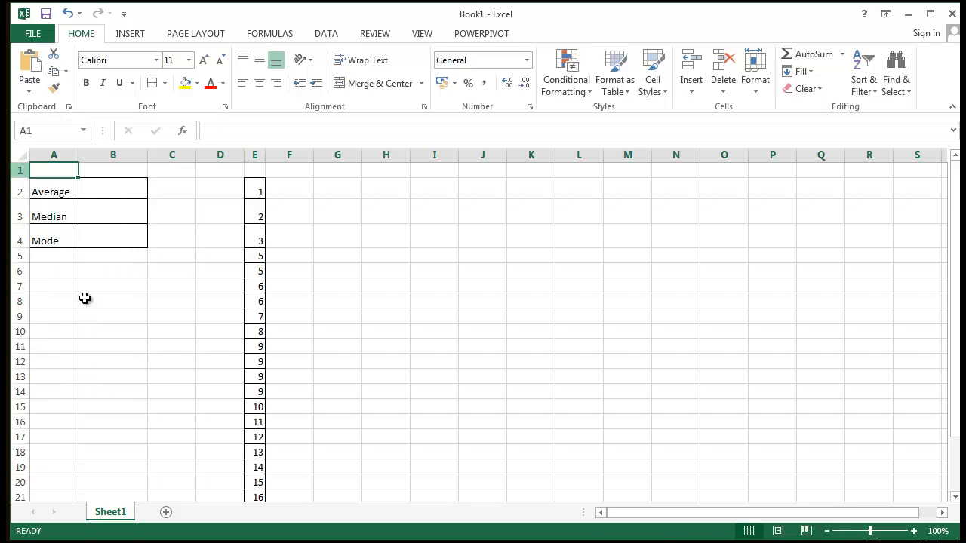
pyautogui.click(557, 242)
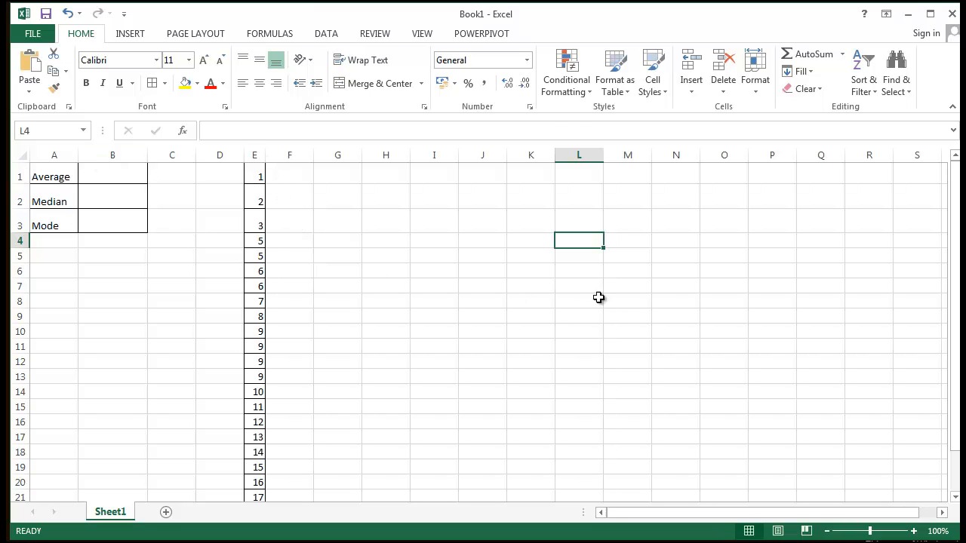
pyautogui.click(642, 300)
# Step: Fill the result cells B1:B3 beside the Average, Median and Mode labels with yellow
pyautogui.moveTo(61, 181); pyautogui.dragTo(58, 225)
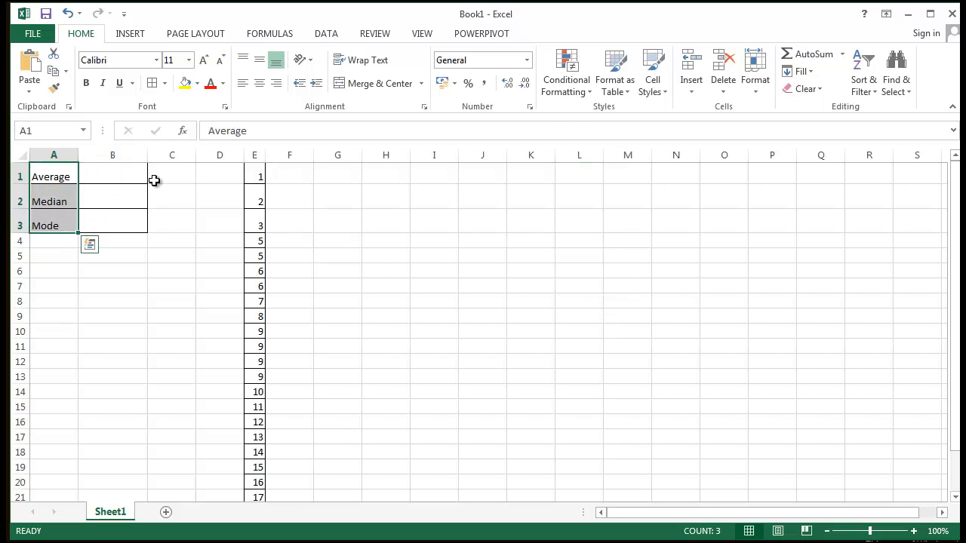
pyautogui.moveTo(136, 181); pyautogui.dragTo(136, 218)
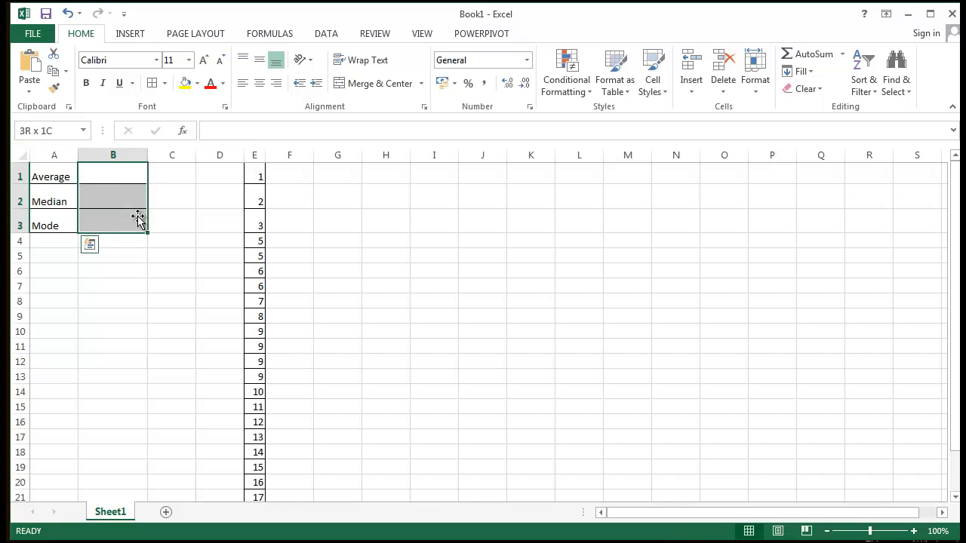
pyautogui.click(185, 83)
pyautogui.click(601, 332)
pyautogui.click(109, 172)
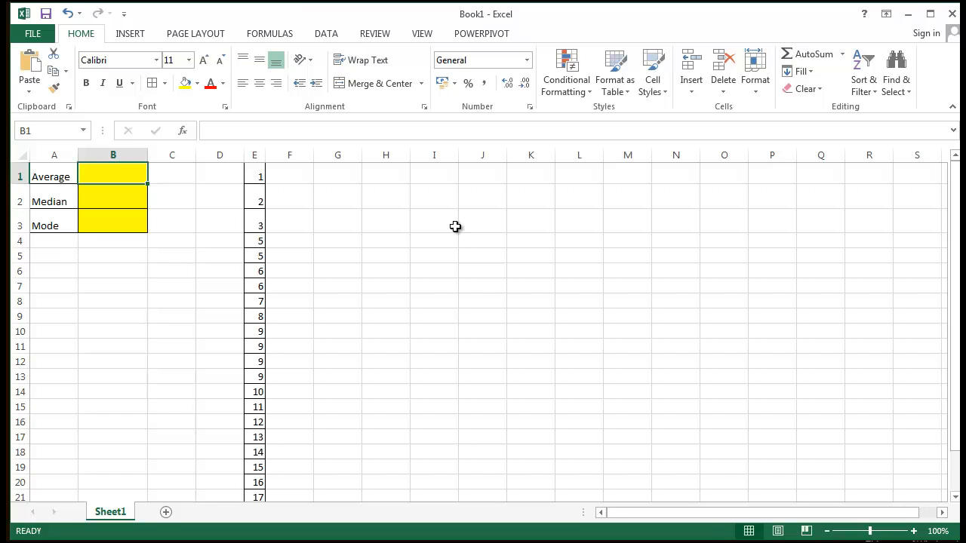
# Step: Calculate the average of the numbers in E1:E24 in cell B1 with the AVERAGE function
pyautogui.write('=')
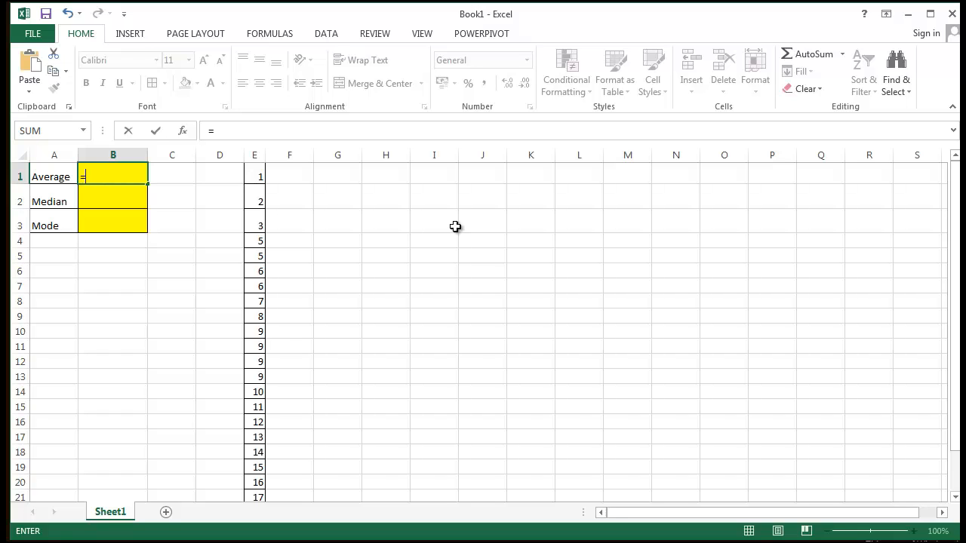
pyautogui.write('av')
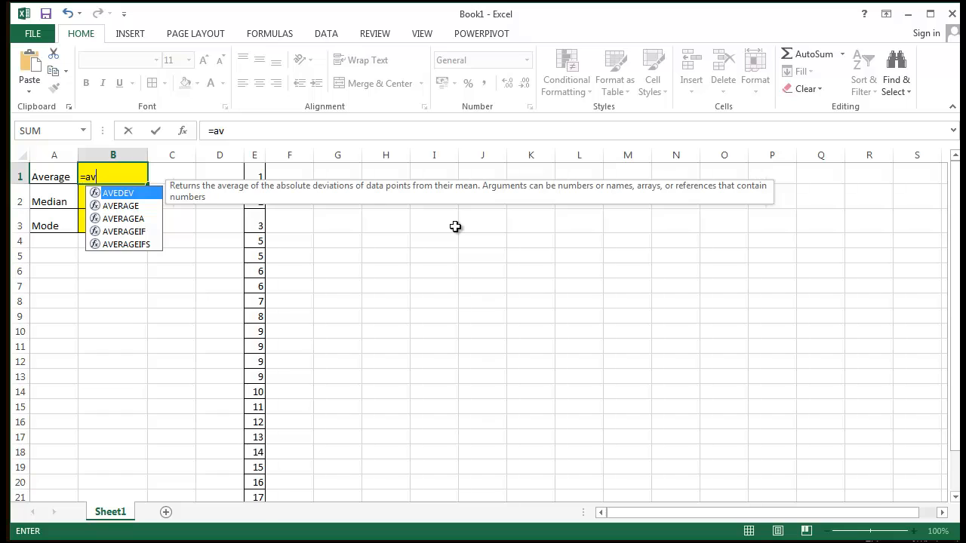
pyautogui.write('er')
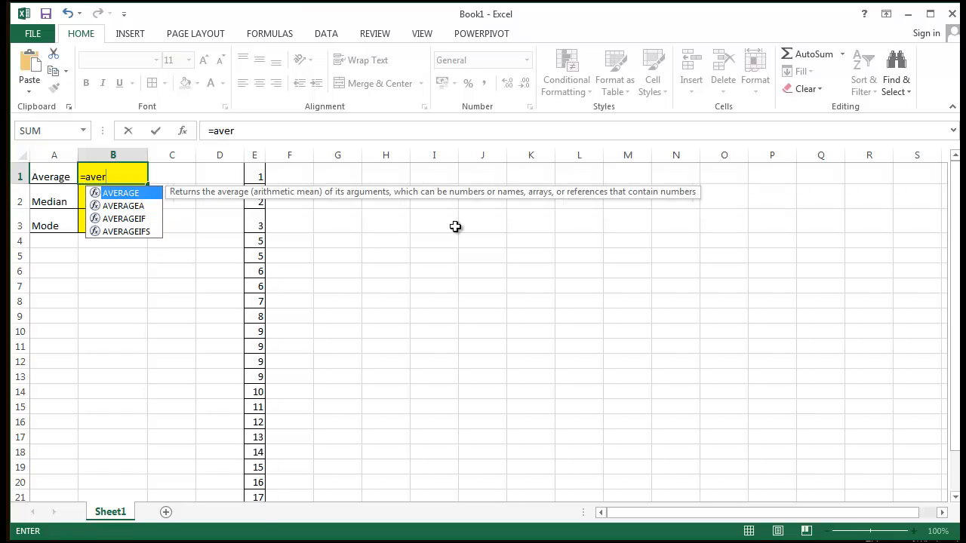
pyautogui.write('a')
pyautogui.doubleClick(120, 193)
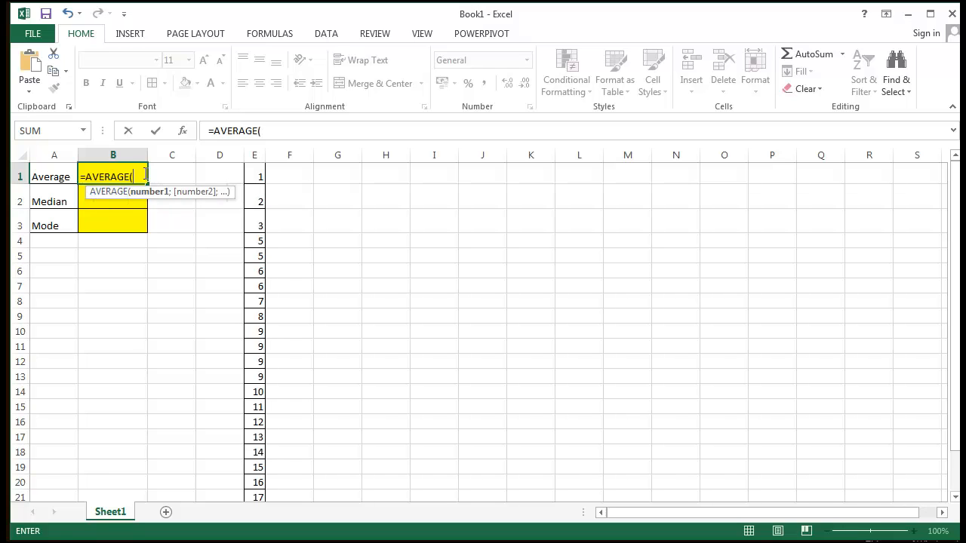
pyautogui.moveTo(255, 173); pyautogui.dragTo(260, 473)
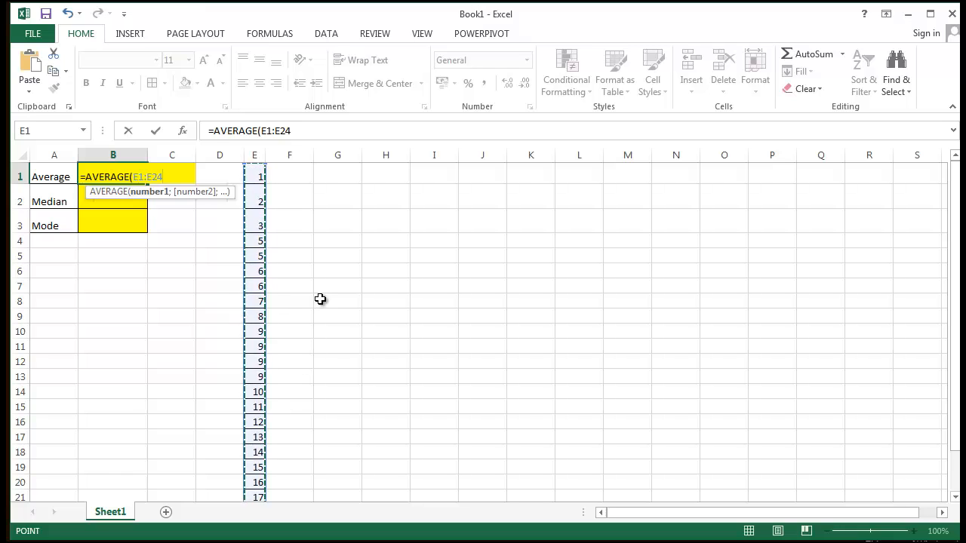
pyautogui.write(')')
pyautogui.press('Return')
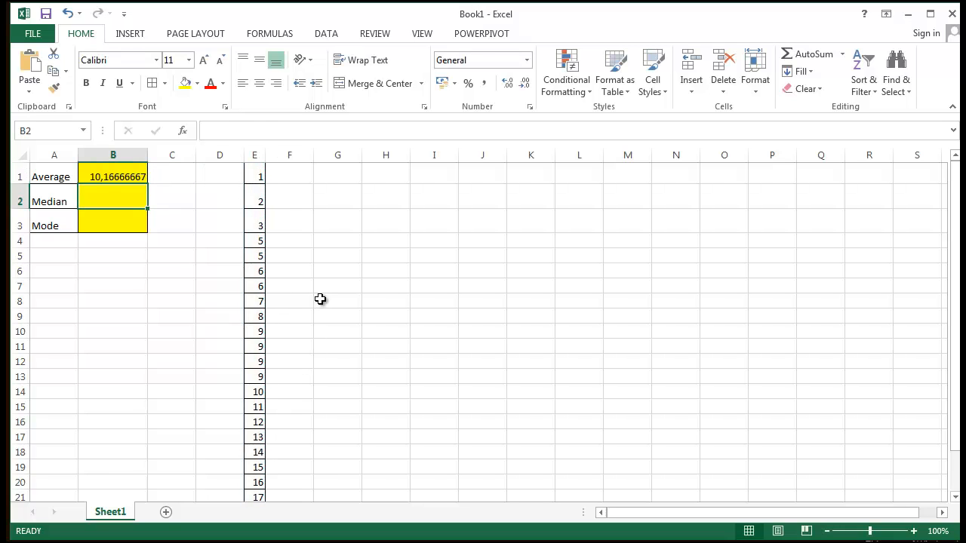
pyautogui.click(108, 180)
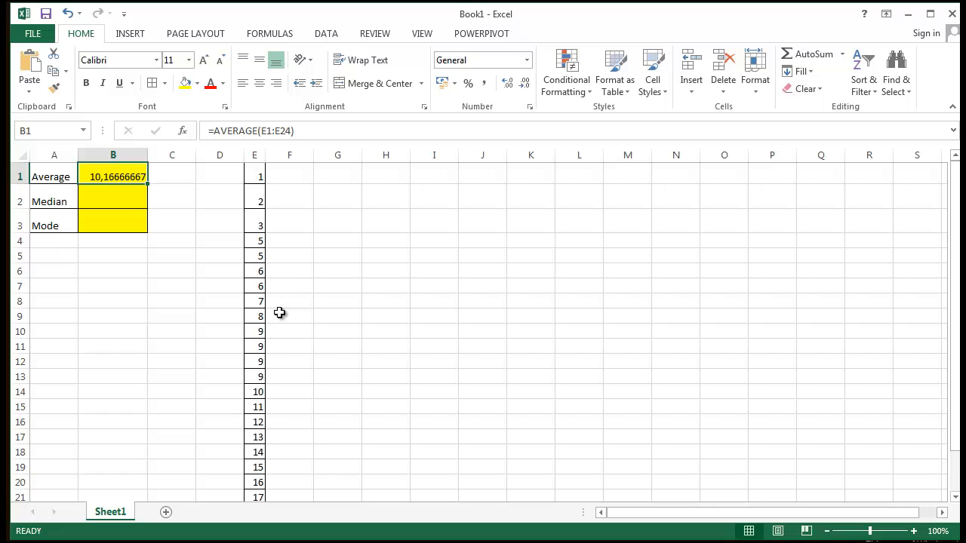
pyautogui.scroll(-3, 279, 313)
pyautogui.scroll(3, 279, 313)
# Step: Calculate the median of the numbers in E1:E24 in cell B2 with the MEDIAN function
pyautogui.click(114, 202)
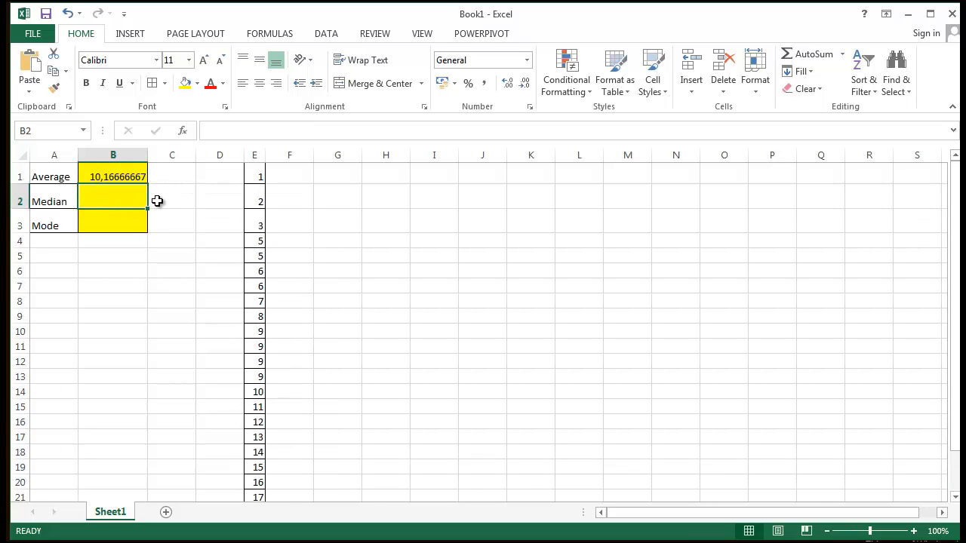
pyautogui.write('=')
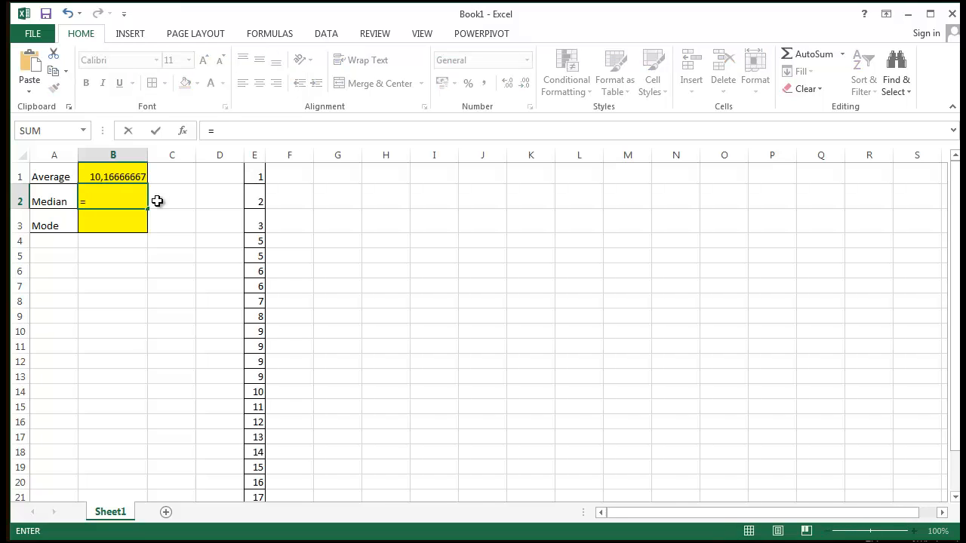
pyautogui.write('Media')
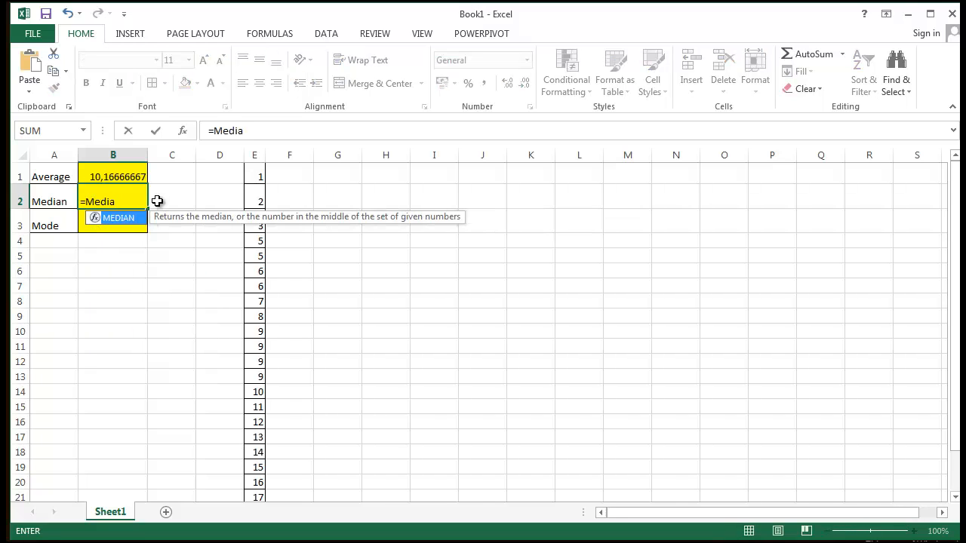
pyautogui.doubleClick(116, 219)
pyautogui.moveTo(257, 170); pyautogui.dragTo(256, 466)
pyautogui.scroll(1, 147, 438)
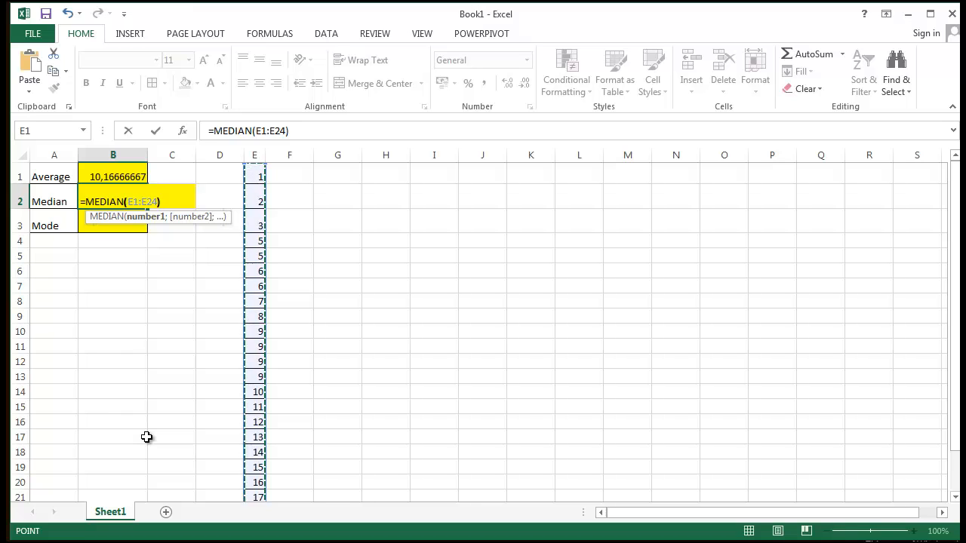
pyautogui.press('Return')
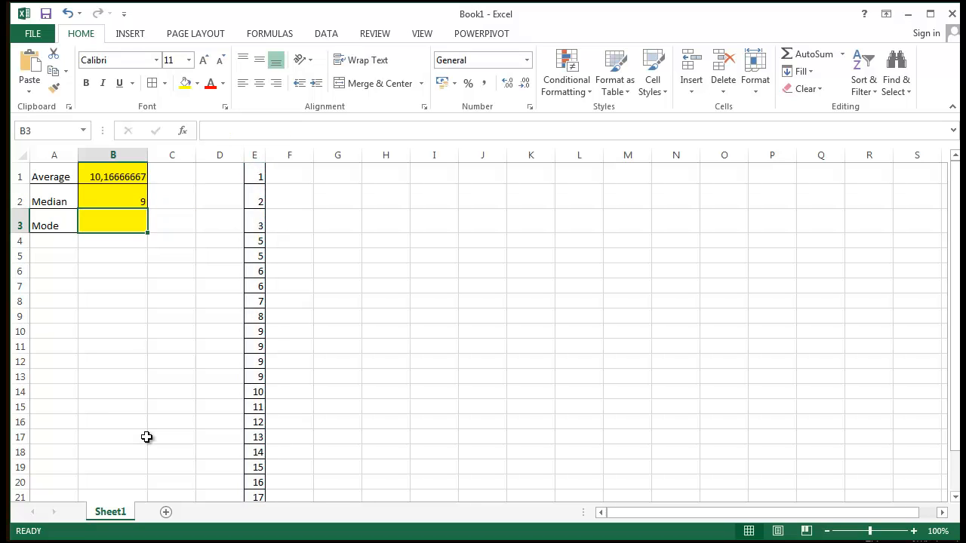
# Step: Review the whole number list in column E, from E24 up to E1, as the source of the median
pyautogui.click(121, 200)
pyautogui.scroll(-1, 302, 420)
pyautogui.scroll(-2, 303, 420)
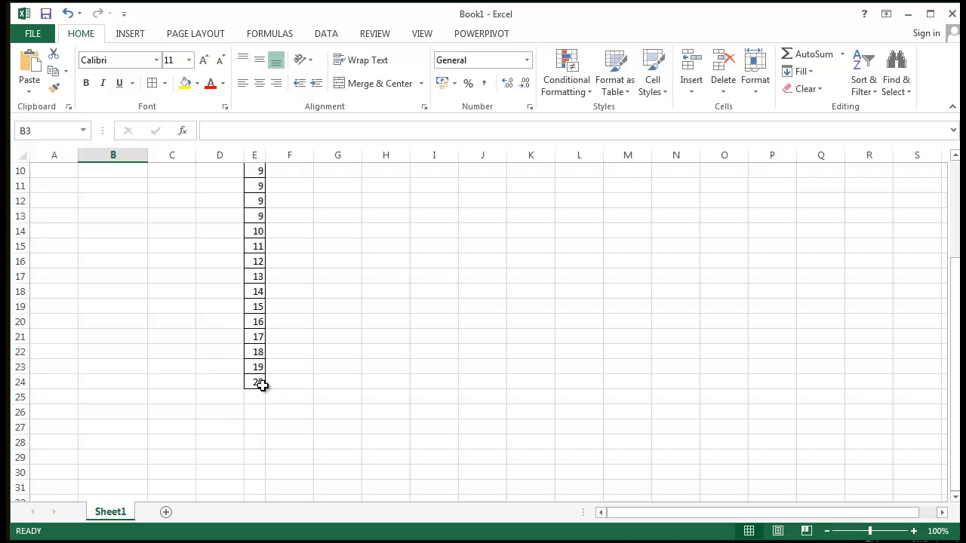
pyautogui.moveTo(260, 383); pyautogui.dragTo(257, 177)
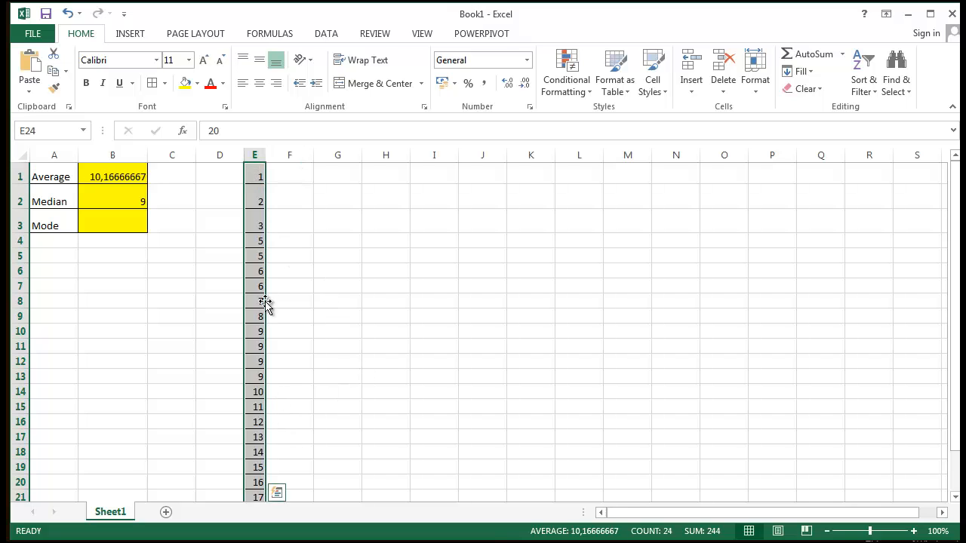
# Step: Number the list entries in column F by entering 1, 2, 3 in F1:F3 and filling the series down to 24 in F24
pyautogui.click(279, 179)
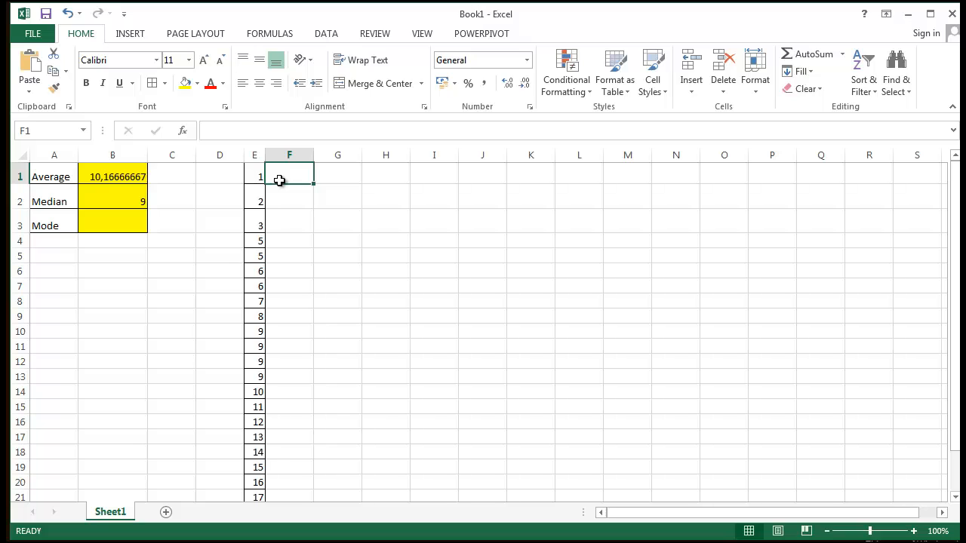
pyautogui.write('1')
pyautogui.press('Return')
pyautogui.write('2')
pyautogui.press('Return')
pyautogui.write('3')
pyautogui.press('Return')
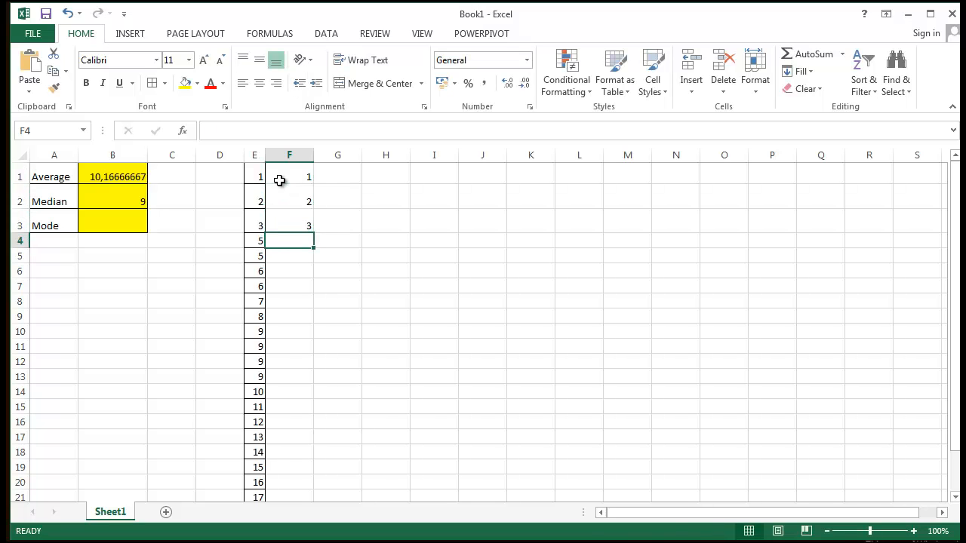
pyautogui.moveTo(280, 179); pyautogui.dragTo(306, 458)
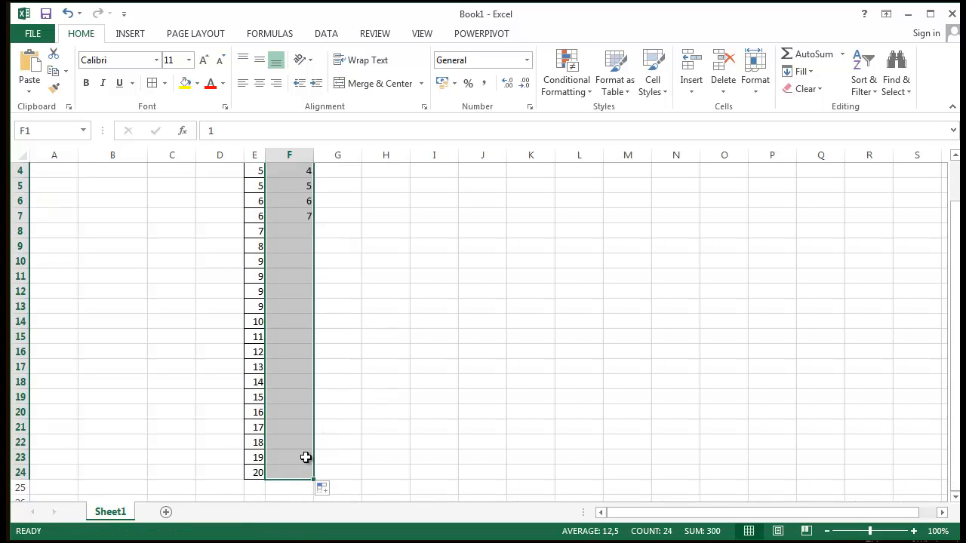
pyautogui.click(367, 399)
# Step: Examine the middle positions 12 and 13 in column F and the matching list values in E12:E13 to check the median
pyautogui.scroll(1, 366, 397)
pyautogui.scroll(-1, 336, 385)
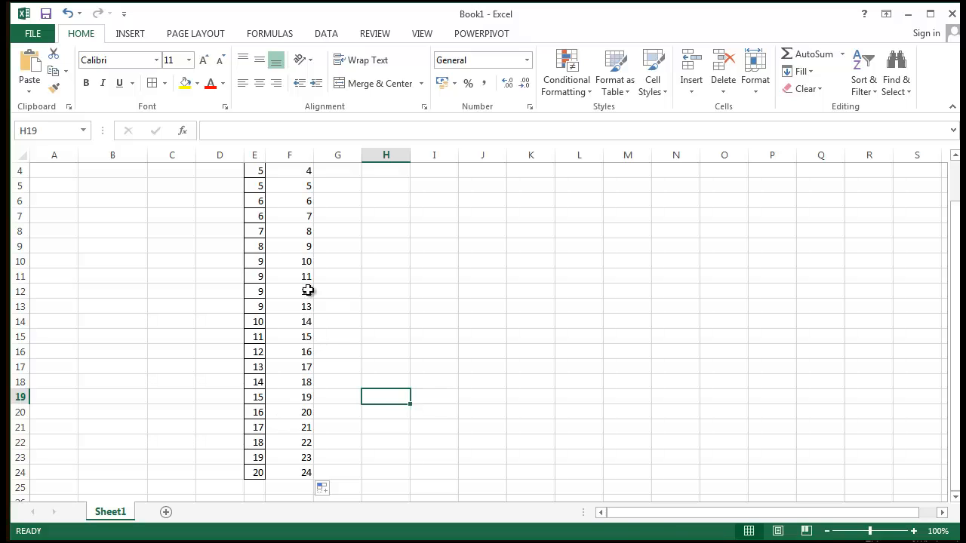
pyautogui.moveTo(309, 291); pyautogui.dragTo(302, 307)
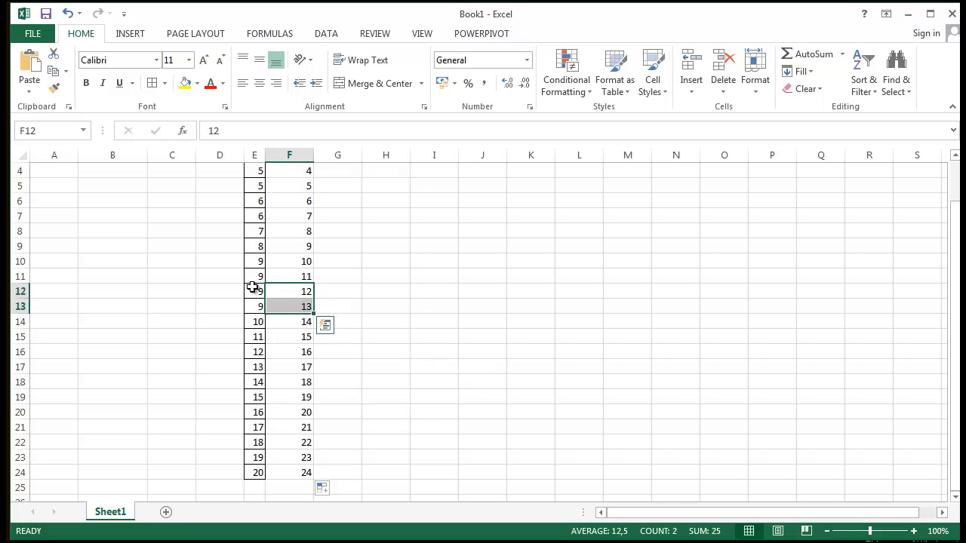
pyautogui.moveTo(252, 288); pyautogui.dragTo(254, 306)
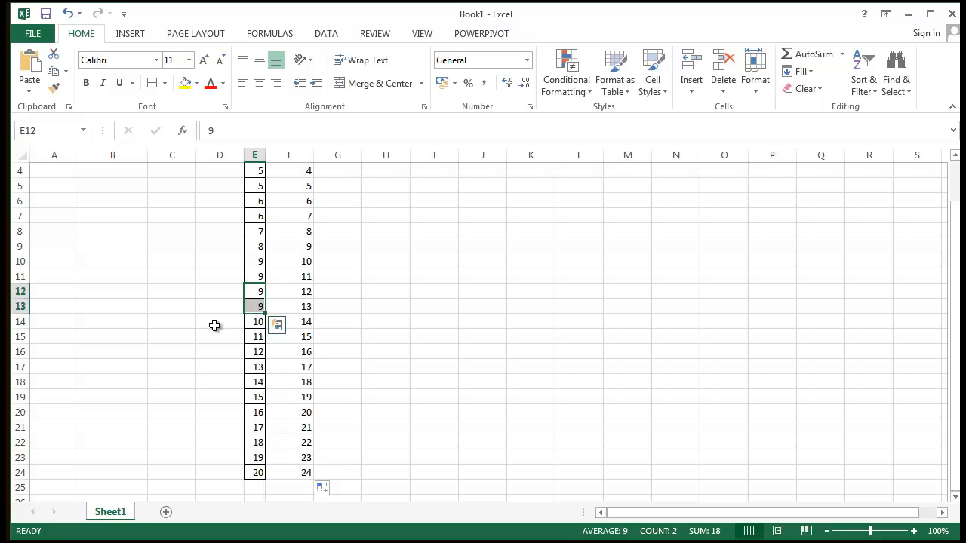
pyautogui.scroll(1, 215, 325)
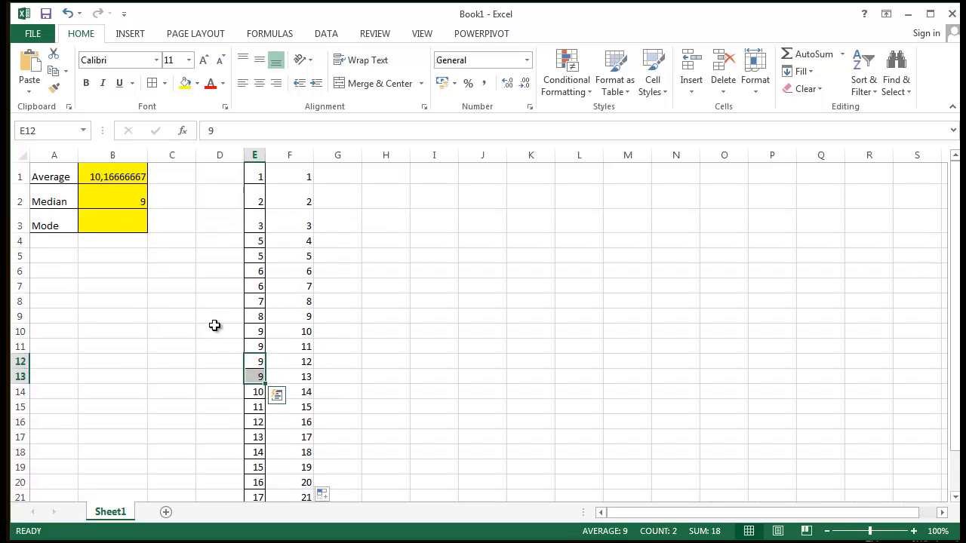
pyautogui.click(234, 377)
pyautogui.moveTo(257, 361); pyautogui.dragTo(258, 375)
# Step: Calculate the mode of the numbers in E1:E24 in cell B3 with the MODE.SNGL function
pyautogui.click(132, 222)
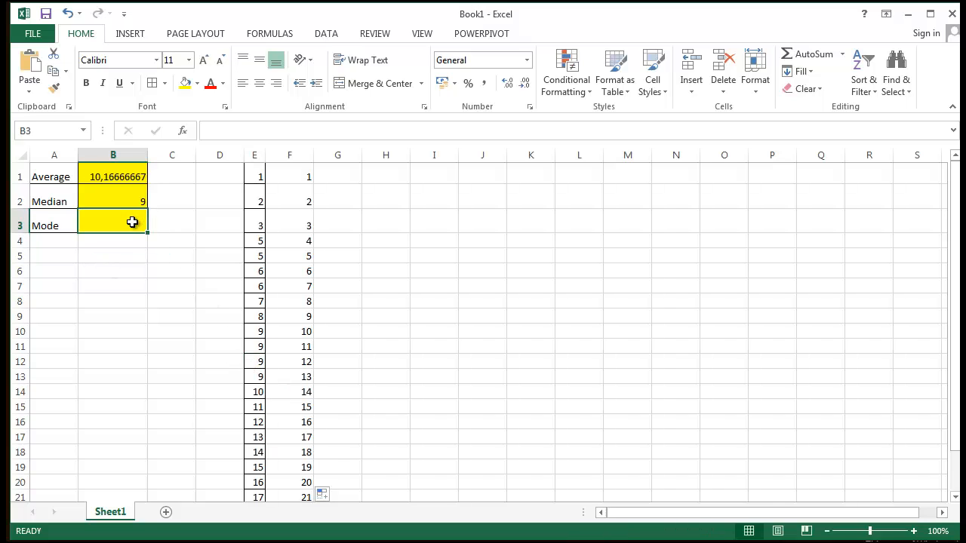
pyautogui.write('=')
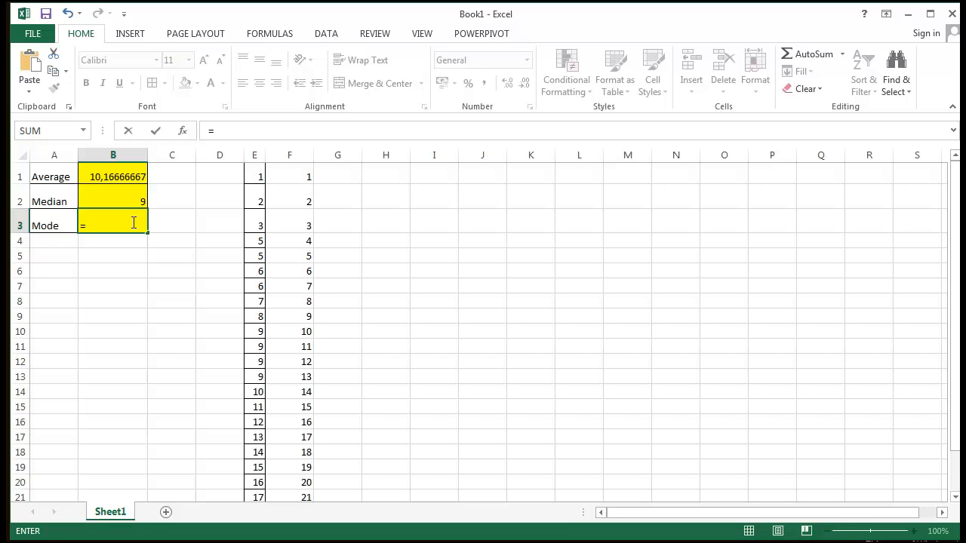
pyautogui.write('mode')
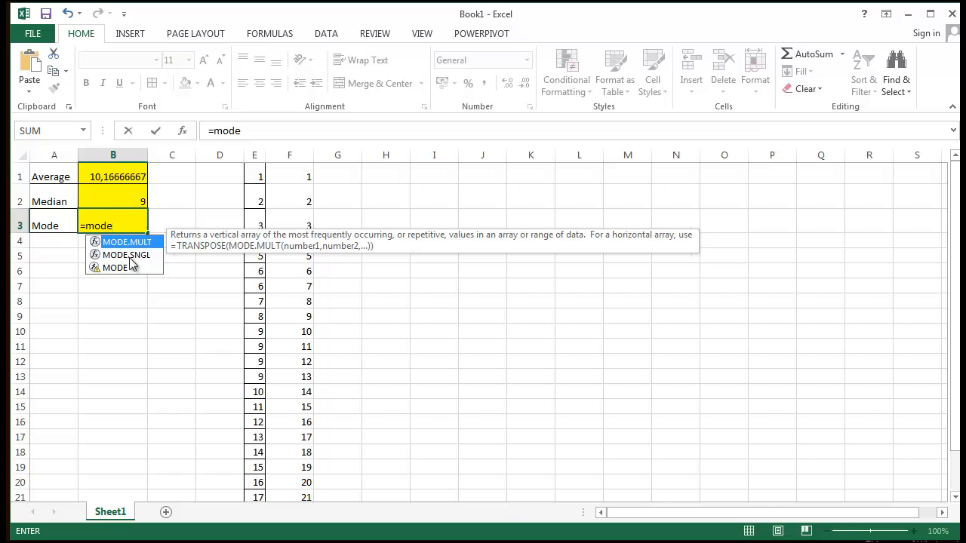
pyautogui.click(131, 257)
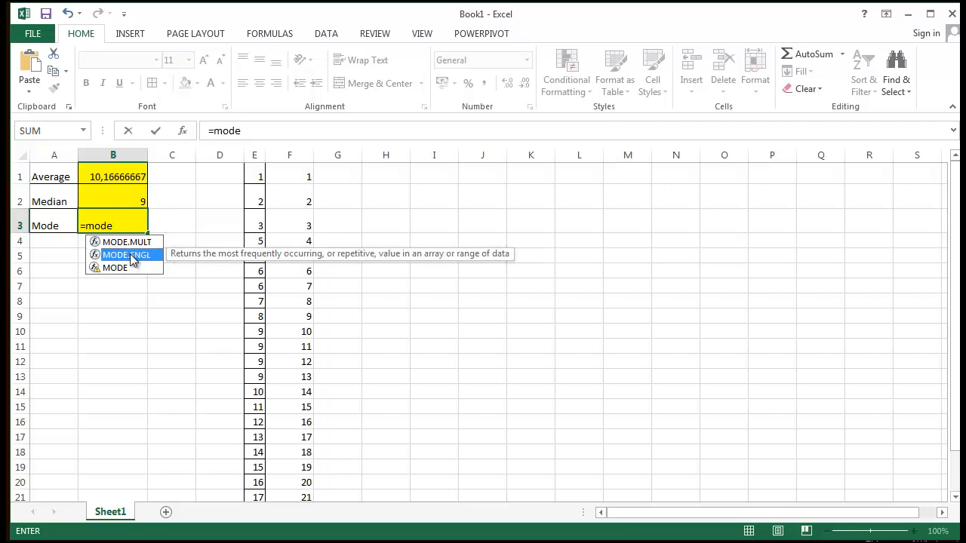
pyautogui.doubleClick(131, 257)
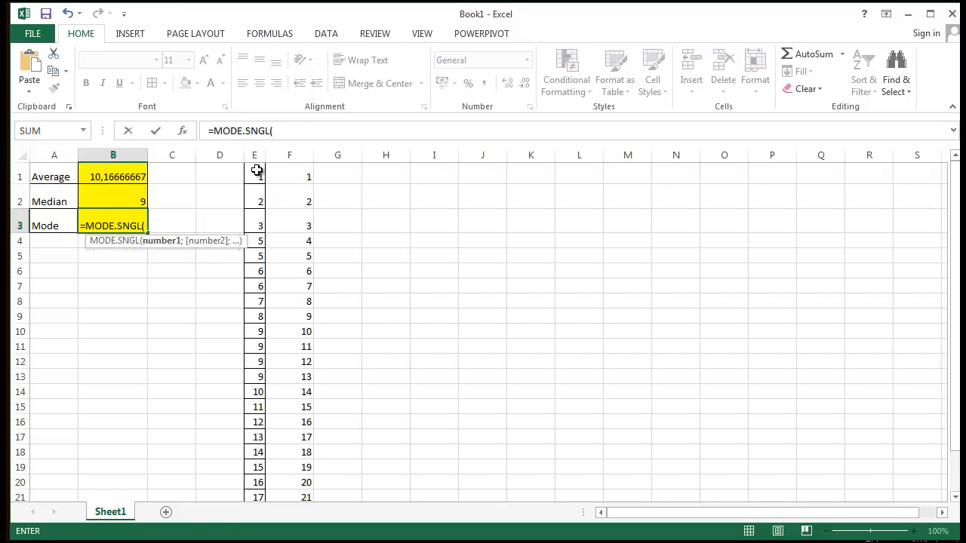
pyautogui.moveTo(256, 170); pyautogui.dragTo(243, 458)
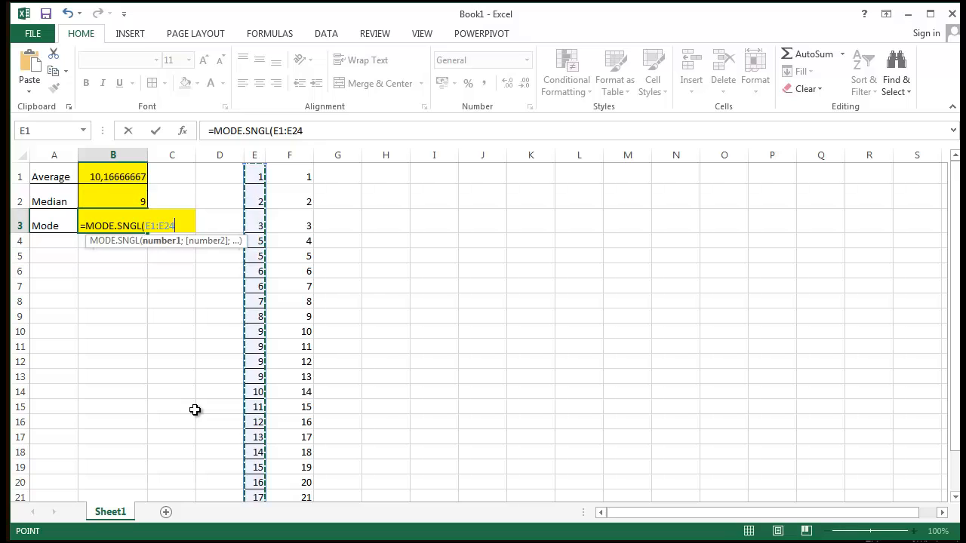
pyautogui.write(')')
pyautogui.press('Return')
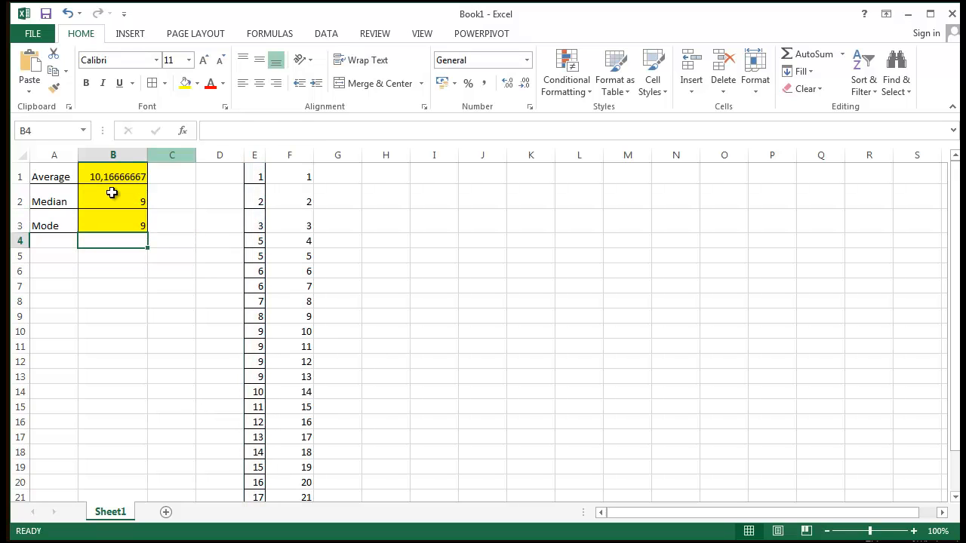
# Step: Check the mode in B3 against the number list in E1:E24 and the repeated values in E10:E13
pyautogui.click(140, 223)
pyautogui.moveTo(259, 174); pyautogui.dragTo(262, 480)
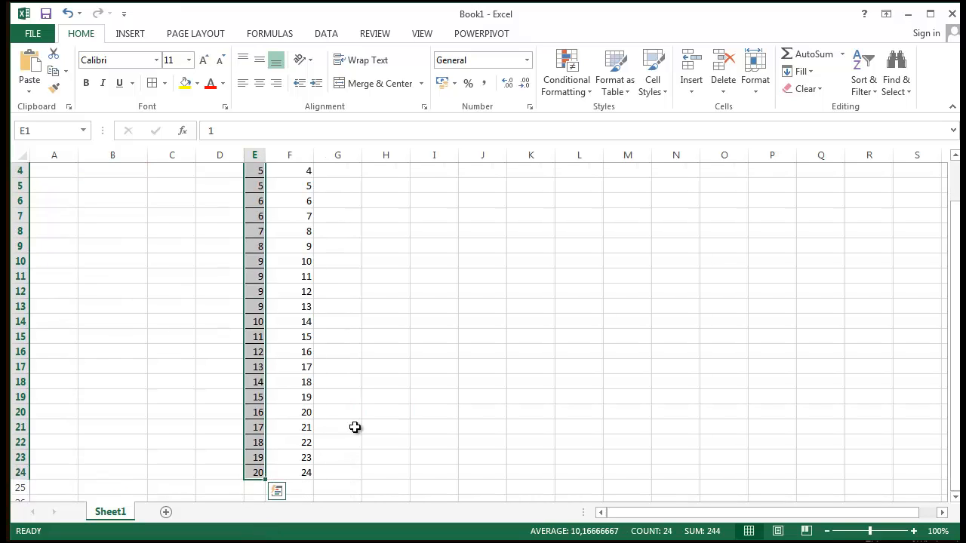
pyautogui.click(616, 425)
pyautogui.scroll(1, 616, 424)
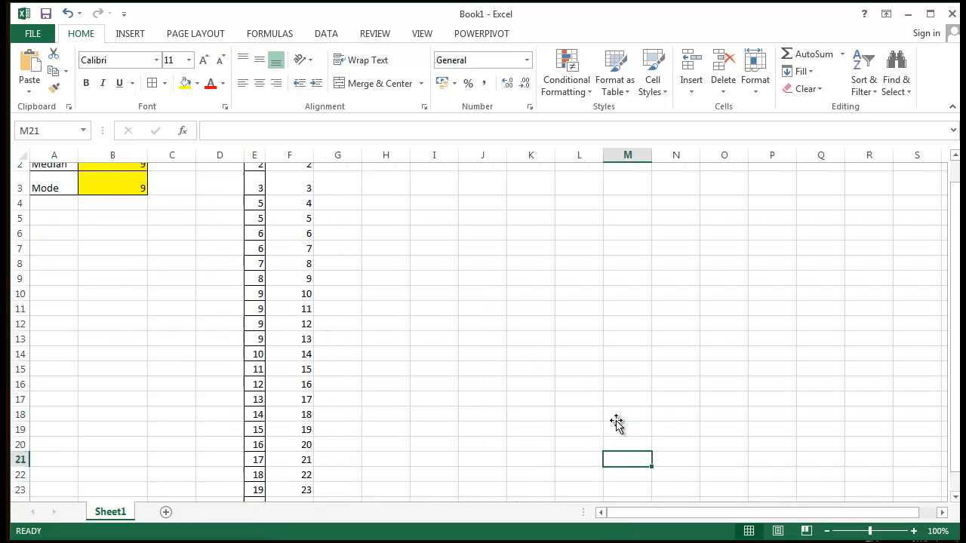
pyautogui.moveTo(259, 322); pyautogui.dragTo(253, 348)
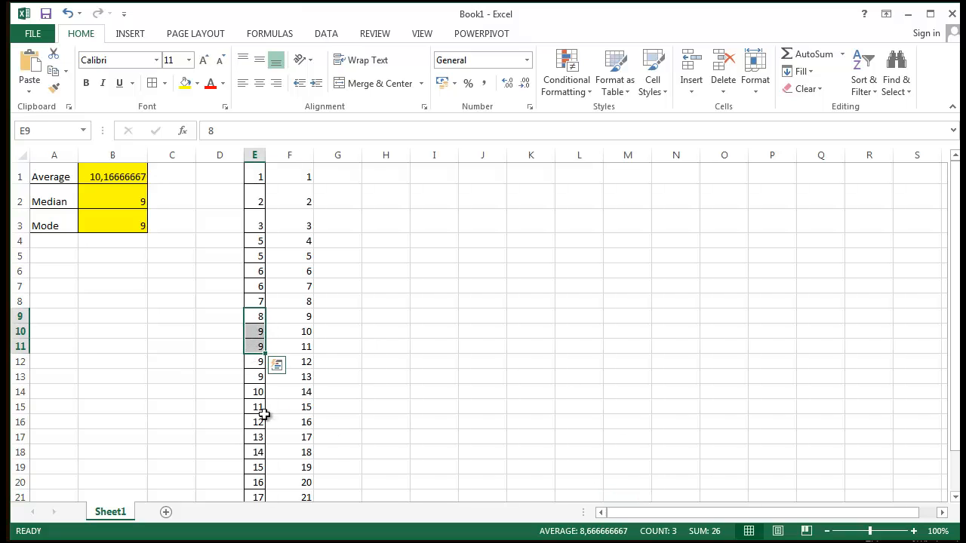
pyautogui.moveTo(261, 333); pyautogui.dragTo(252, 373)
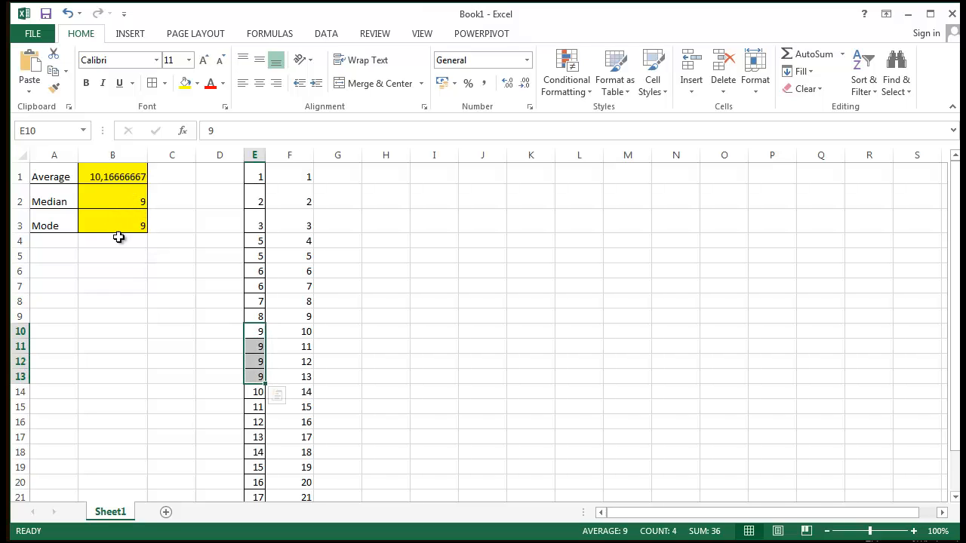
pyautogui.click(540, 377)
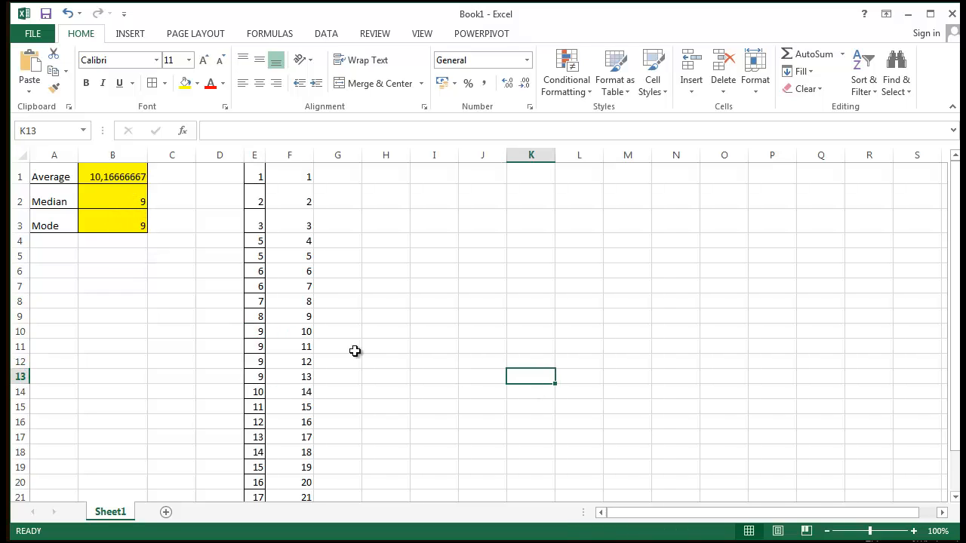
# Step: Change the value in cell E13 to 10 and compare the two middle values in E12:E13
pyautogui.click(260, 380)
pyautogui.write('10')
pyautogui.press('Return')
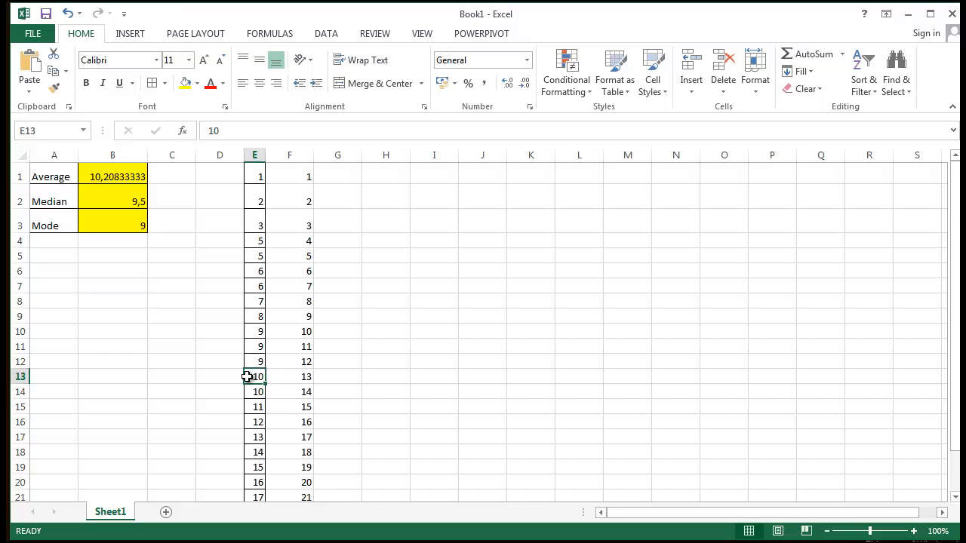
pyautogui.moveTo(249, 360); pyautogui.dragTo(256, 381)
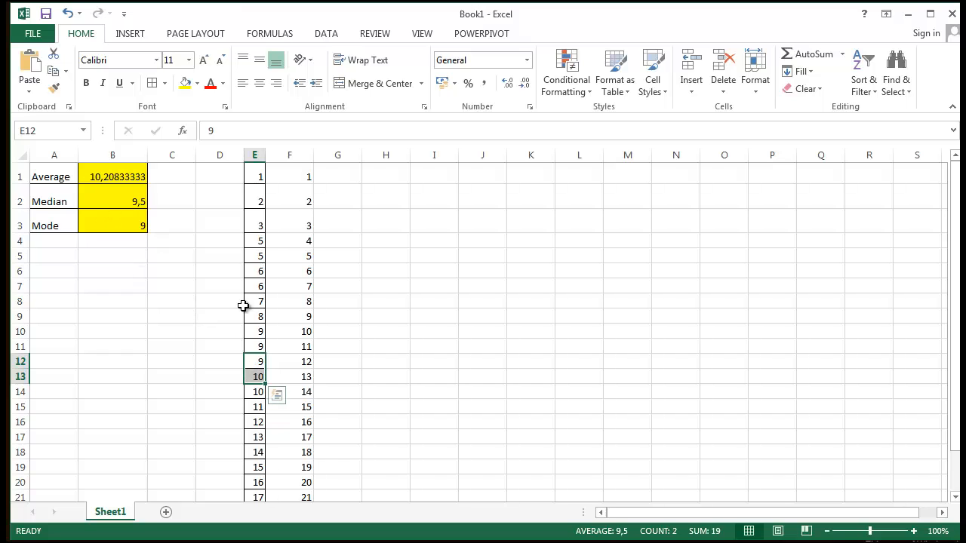
# Step: Examine the repeated values in E10:E12 and the rest of the number list in column E to compare them with the mode
pyautogui.click(254, 357)
pyautogui.click(255, 337)
pyautogui.moveTo(255, 339); pyautogui.dragTo(255, 362)
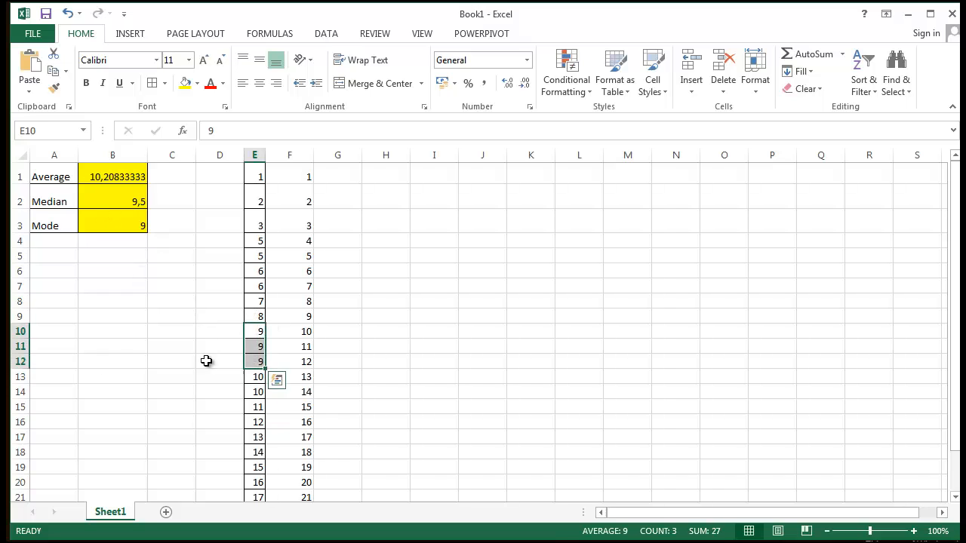
pyautogui.scroll(-1, 249, 362)
pyautogui.scroll(1, 118, 298)
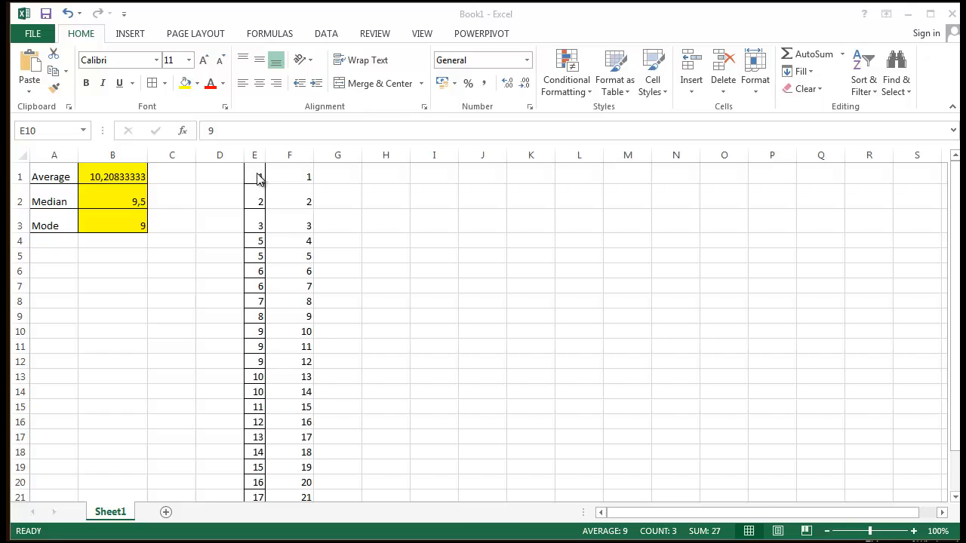
pyautogui.click(433, 240)
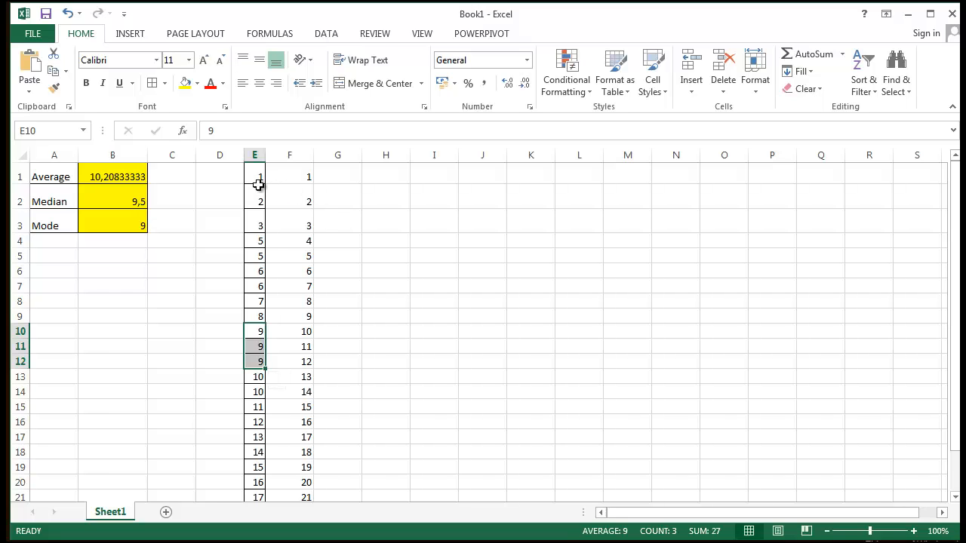
pyautogui.scroll(-6, 336, 231)
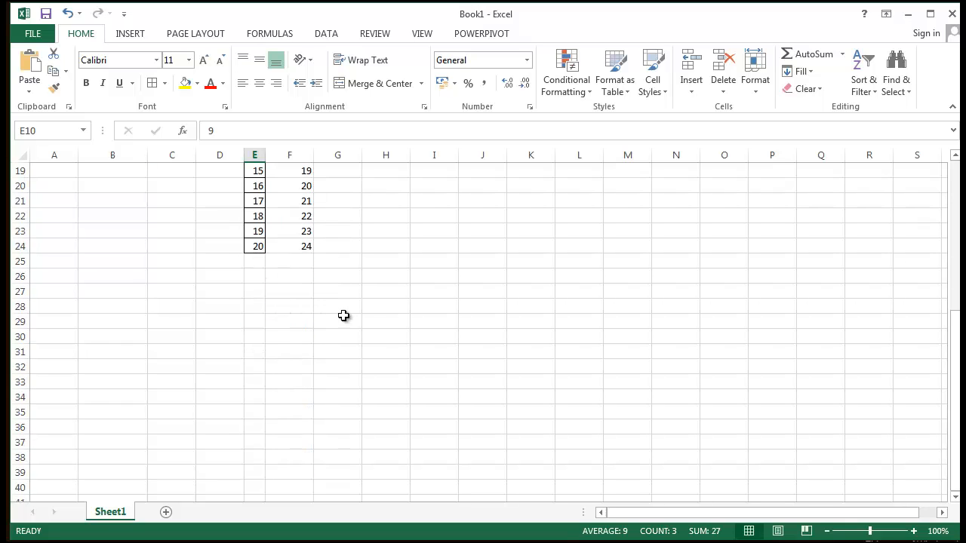
pyautogui.scroll(6, 343, 317)
pyautogui.scroll(-3, 352, 322)
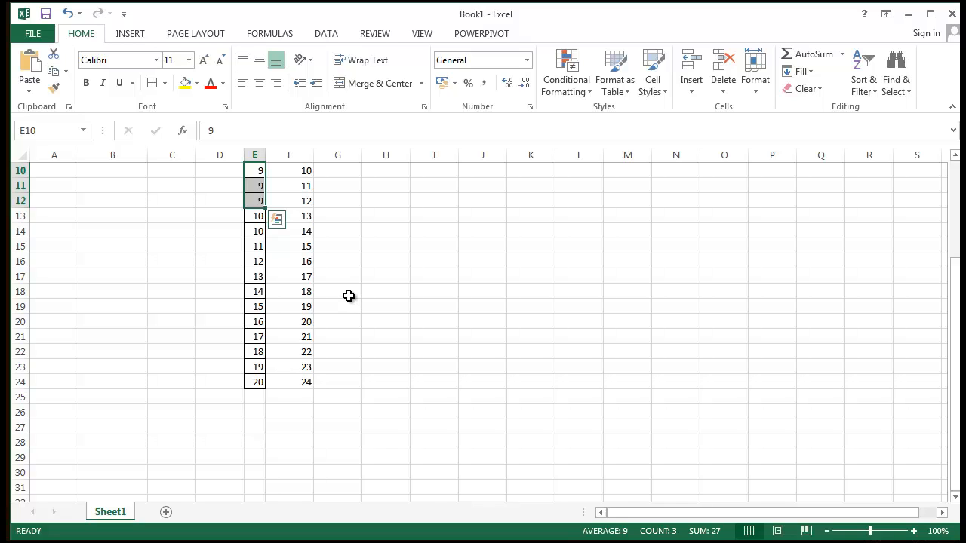
pyautogui.scroll(3, 350, 297)
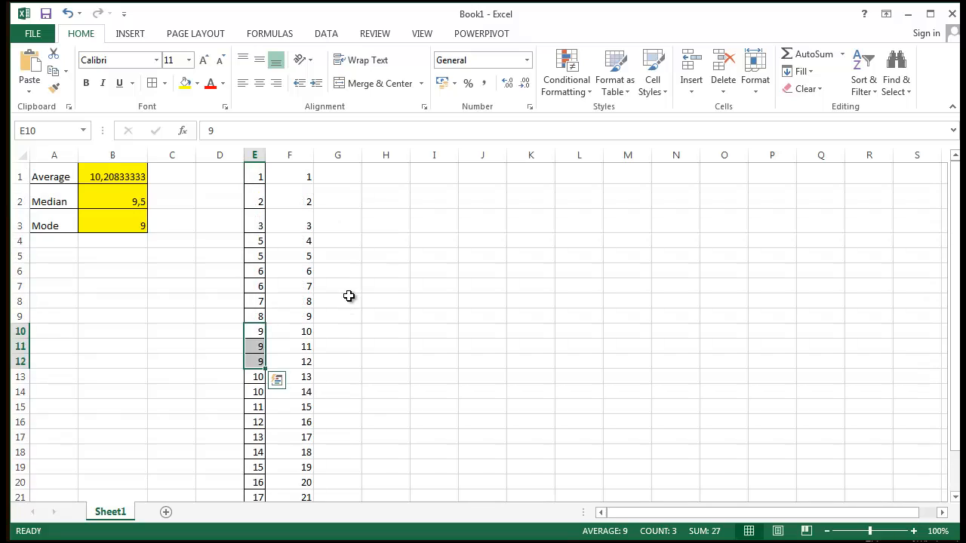
# Step: Add cell borders to the empty range C1:C3 beside the results
pyautogui.click(86, 176)
pyautogui.moveTo(171, 177); pyautogui.dragTo(179, 219)
pyautogui.click(151, 85)
pyautogui.click(483, 220)
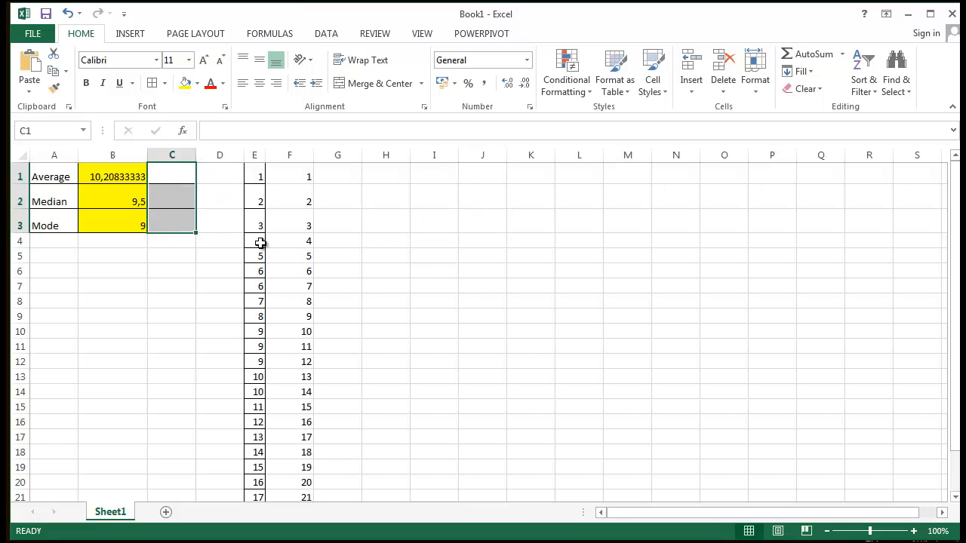
# Step: Review the Average, Median and Mode labels in A1:A3
pyautogui.click(43, 173)
pyautogui.click(39, 197)
pyautogui.click(51, 226)
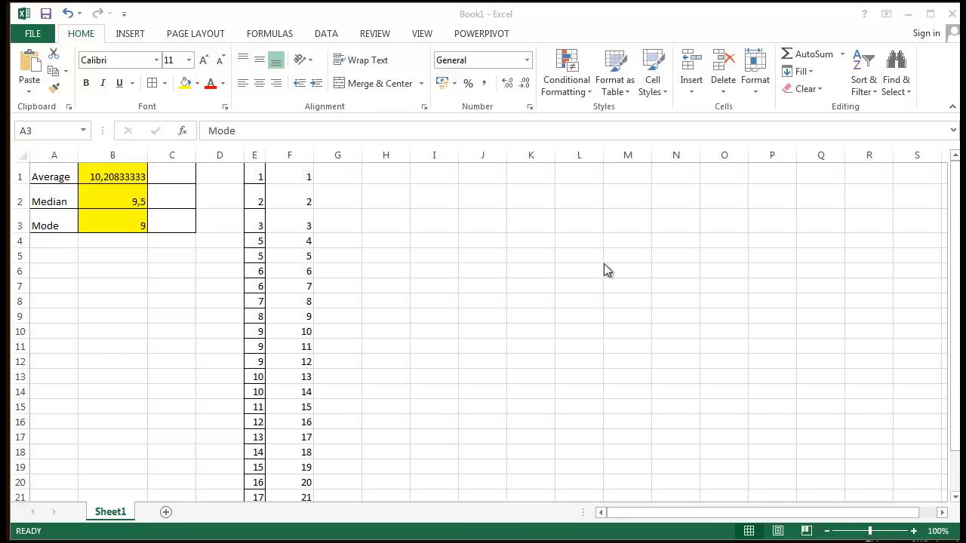
pyautogui.click(605, 228)
pyautogui.click(613, 226)
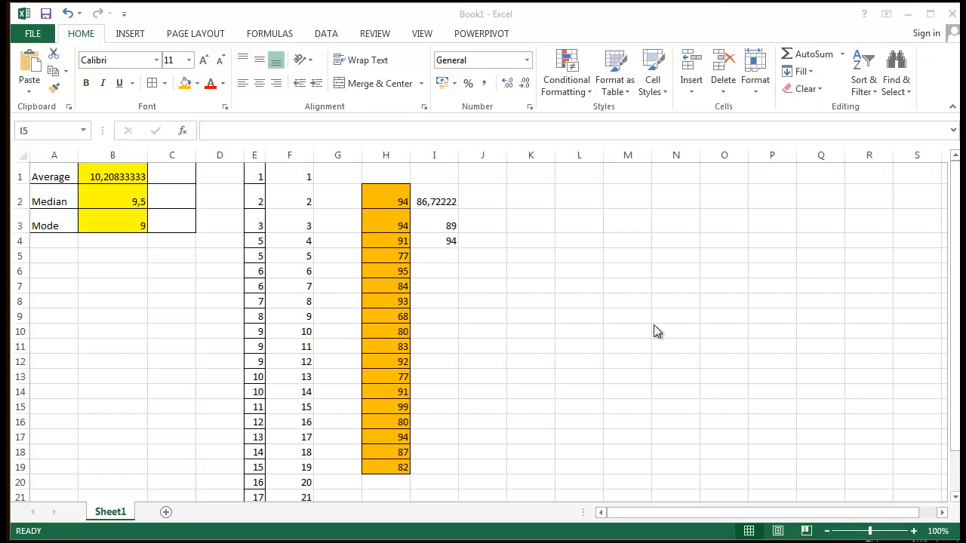
# Step: Copy the Average, Median and Mode labels from A1:A3 to J2:J4 beside the second set of results
pyautogui.click(496, 198)
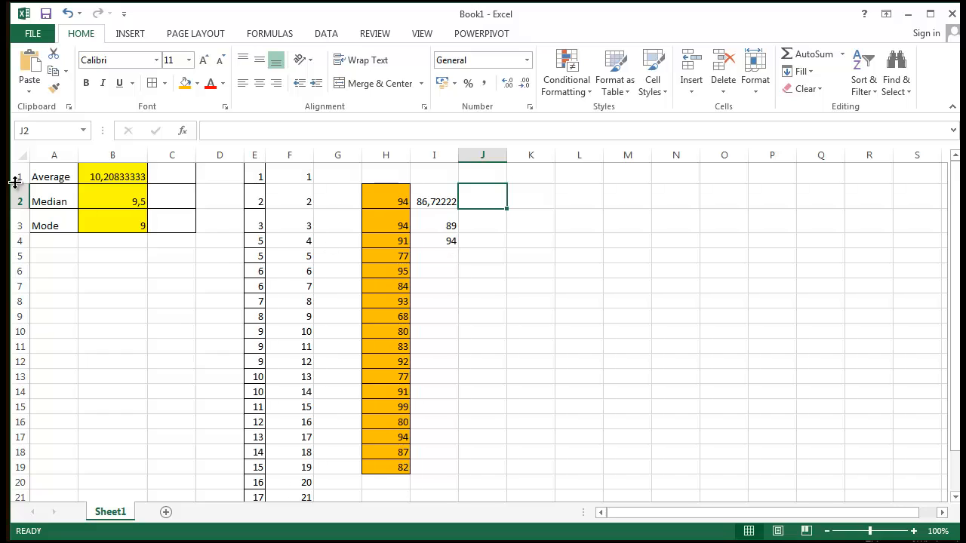
pyautogui.moveTo(52, 176); pyautogui.dragTo(58, 220)
pyautogui.hotkey('ctrl', 'c')
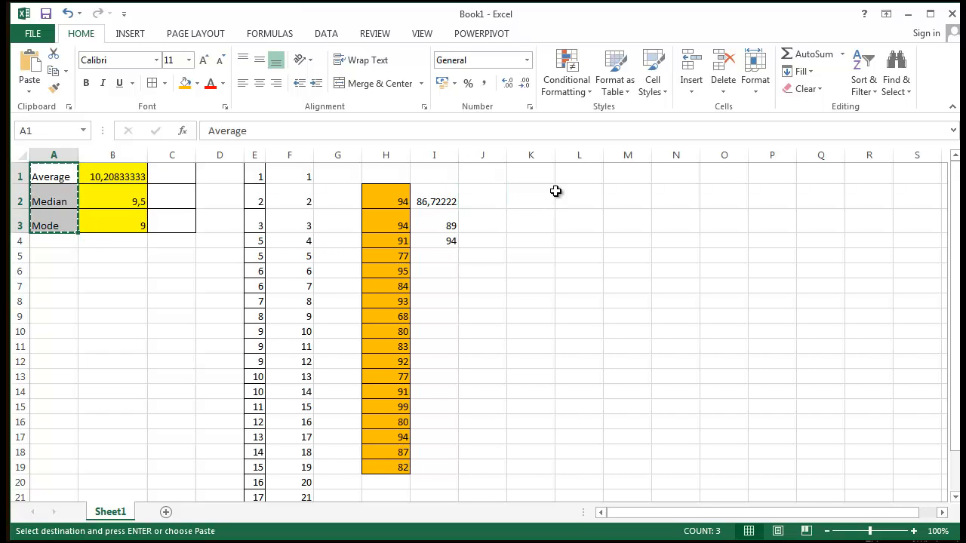
pyautogui.click(480, 192)
pyautogui.hotkey('ctrl', 'v')
pyautogui.click(647, 227)
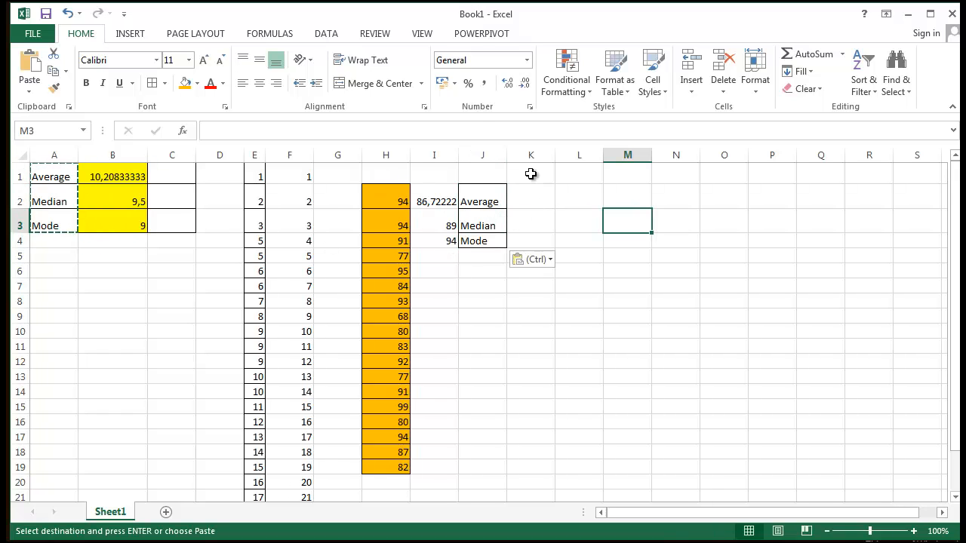
# Step: Add cell borders to the calculated results in I2:I4
pyautogui.moveTo(442, 200); pyautogui.dragTo(448, 244)
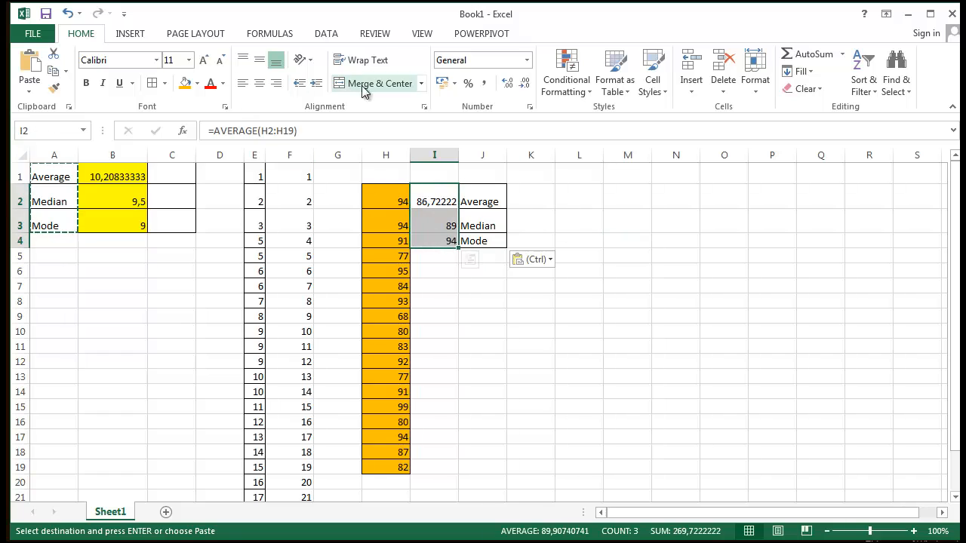
pyautogui.click(157, 86)
pyautogui.moveTo(579, 335); pyautogui.dragTo(575, 343)
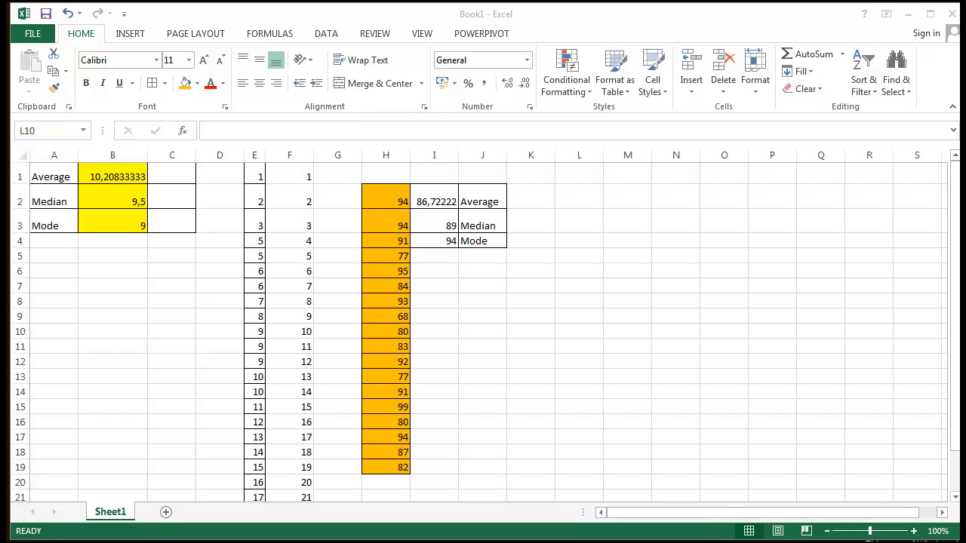
pyautogui.moveTo(443, 199); pyautogui.dragTo(444, 242)
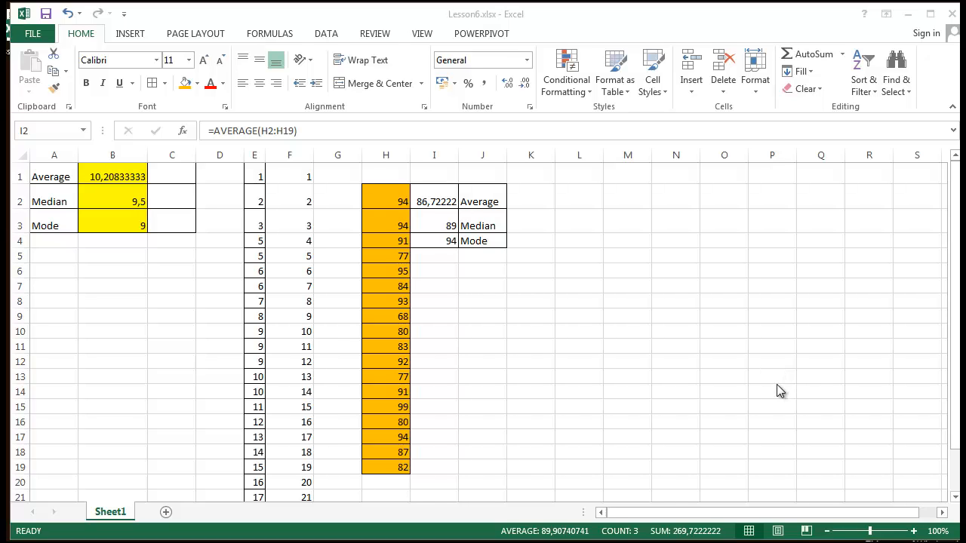
# Step: Insert a new worksheet in the workbook and rename Sheet1 as AMM
pyautogui.click(755, 307)
pyautogui.click(166, 513)
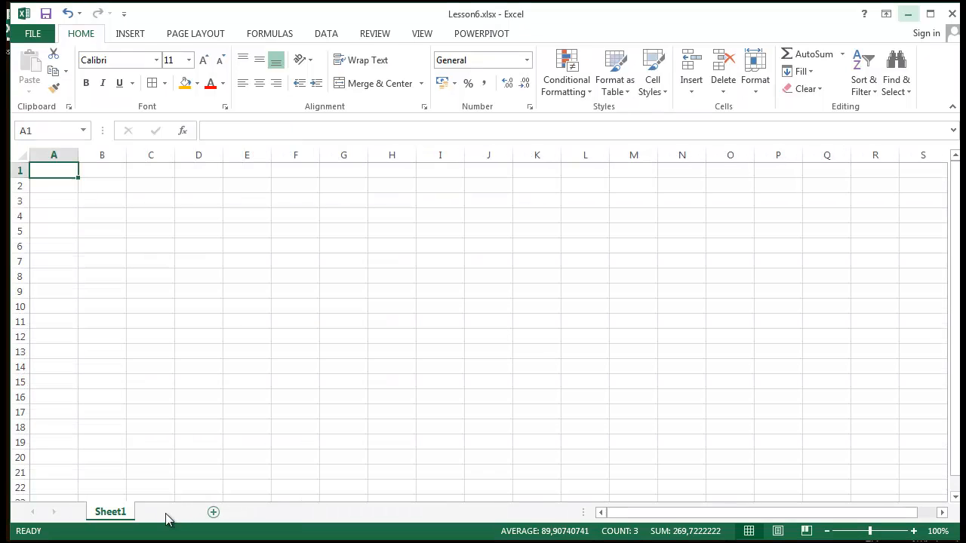
pyautogui.click(110, 513)
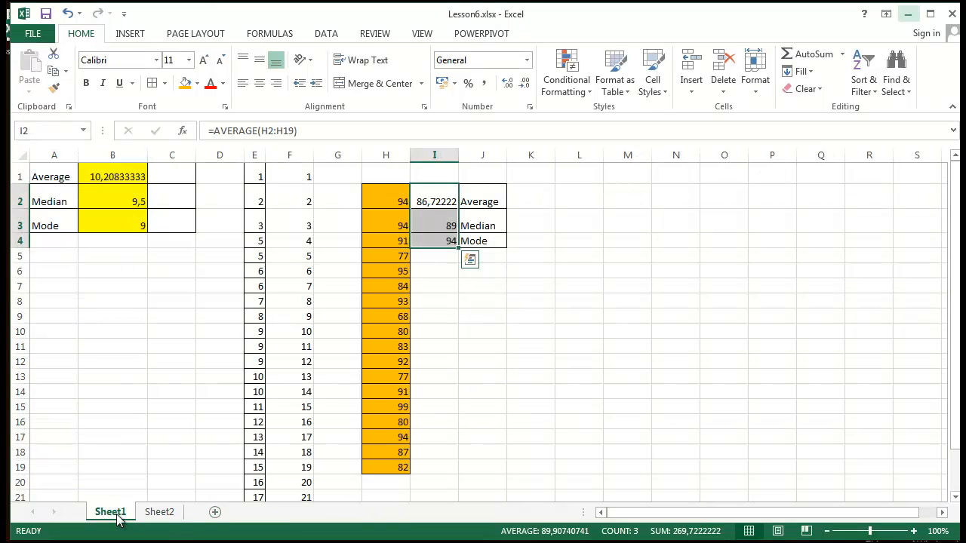
pyautogui.doubleClick(117, 515)
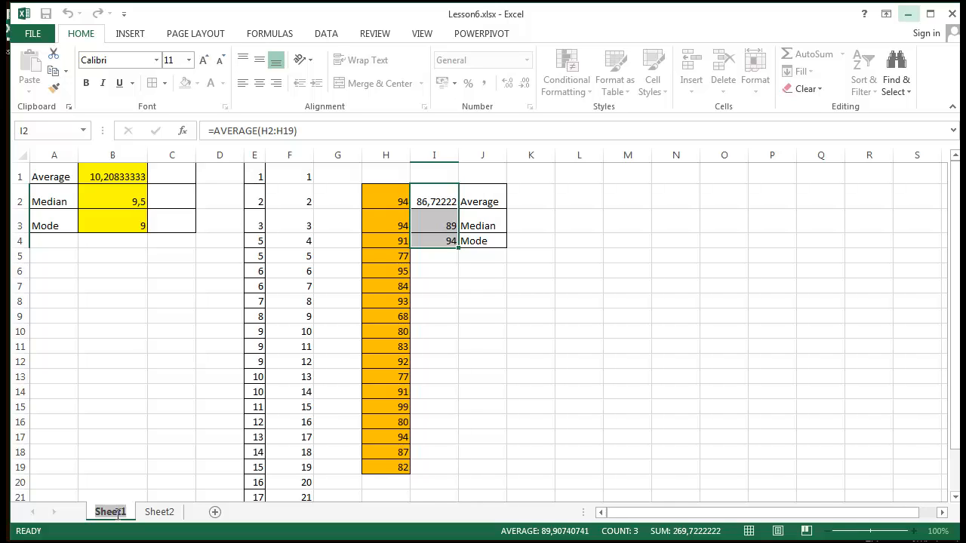
pyautogui.write('AMM')
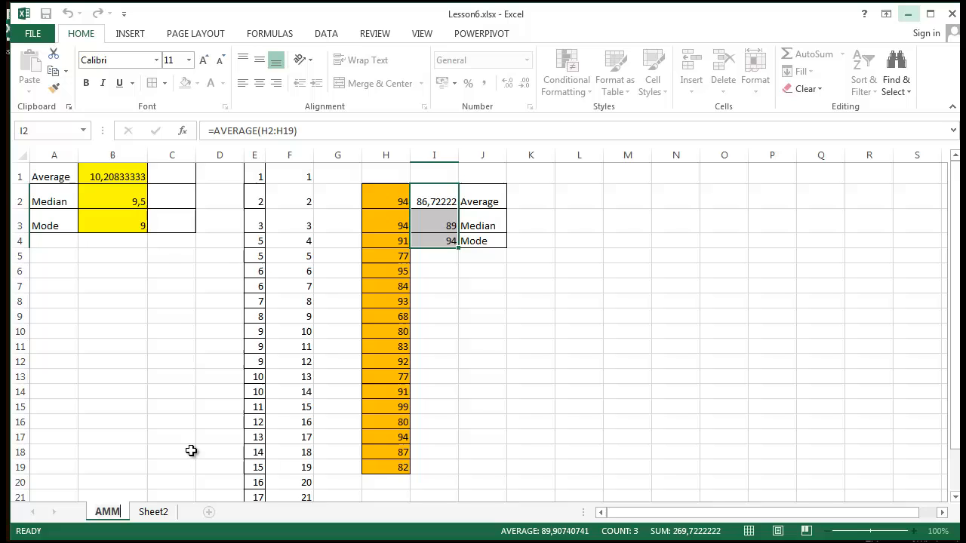
pyautogui.click(144, 423)
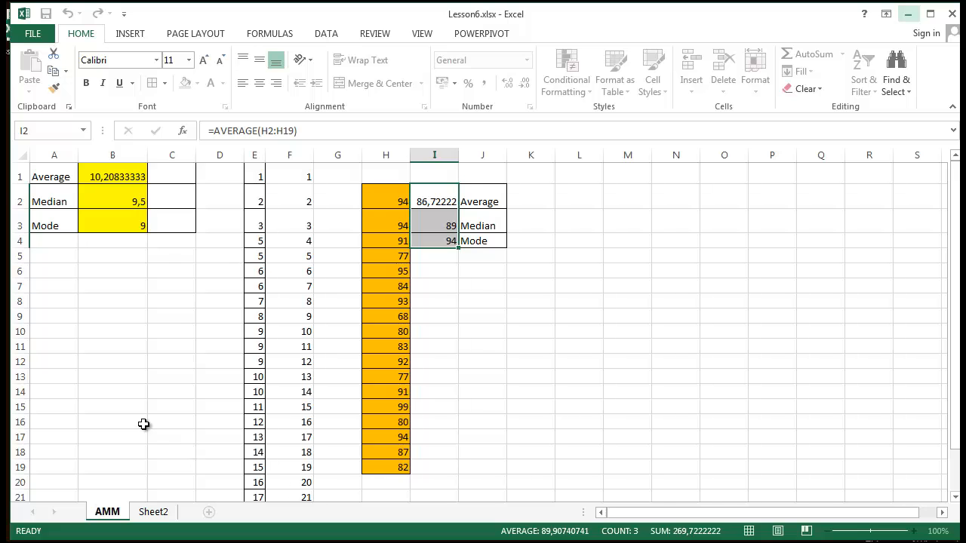
# Step: Rename Sheet2 as V
pyautogui.click(160, 516)
pyautogui.doubleClick(153, 513)
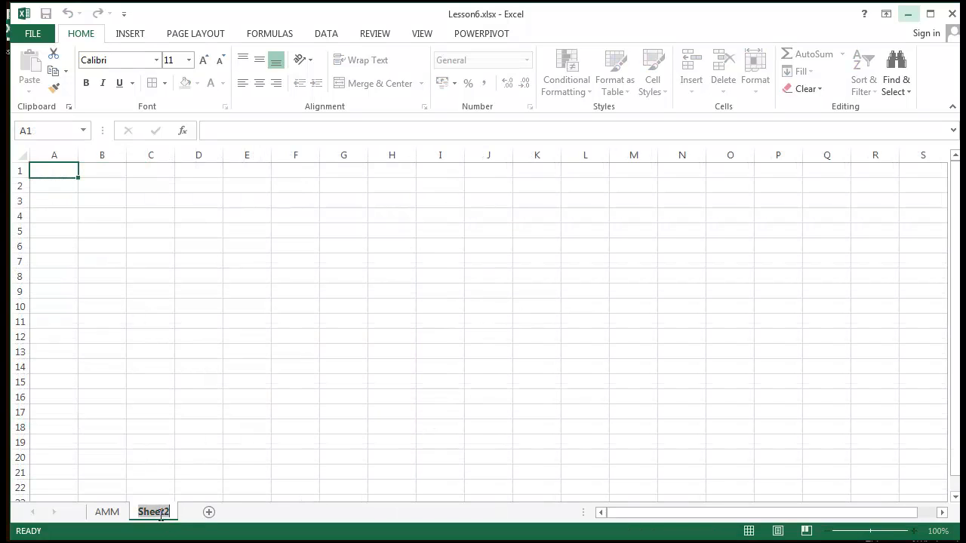
pyautogui.press('BackSpace')
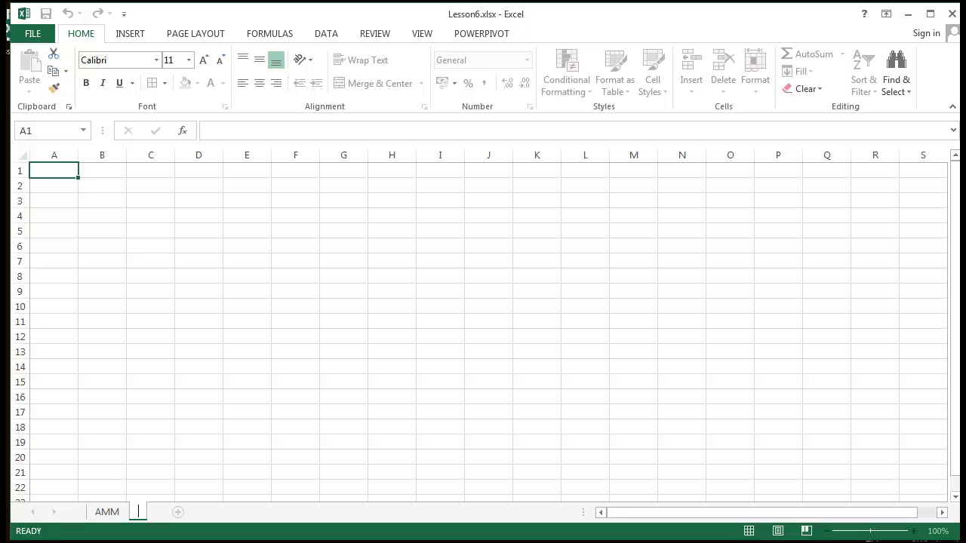
pyautogui.write('V')
pyautogui.press('Return')
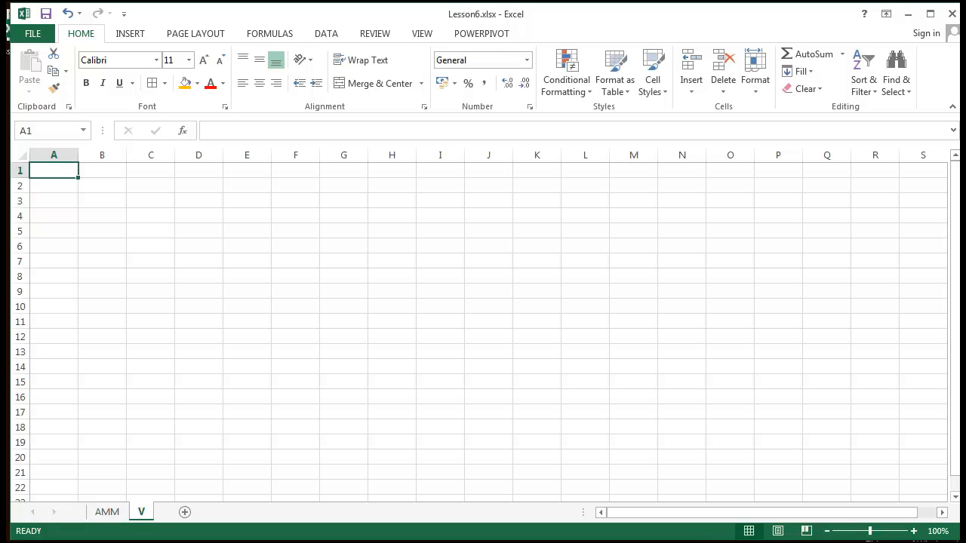
pyautogui.click(154, 280)
# Step: Copy the number list E1:E24 from the AMM sheet into column A of sheet V, starting at A1
pyautogui.click(106, 512)
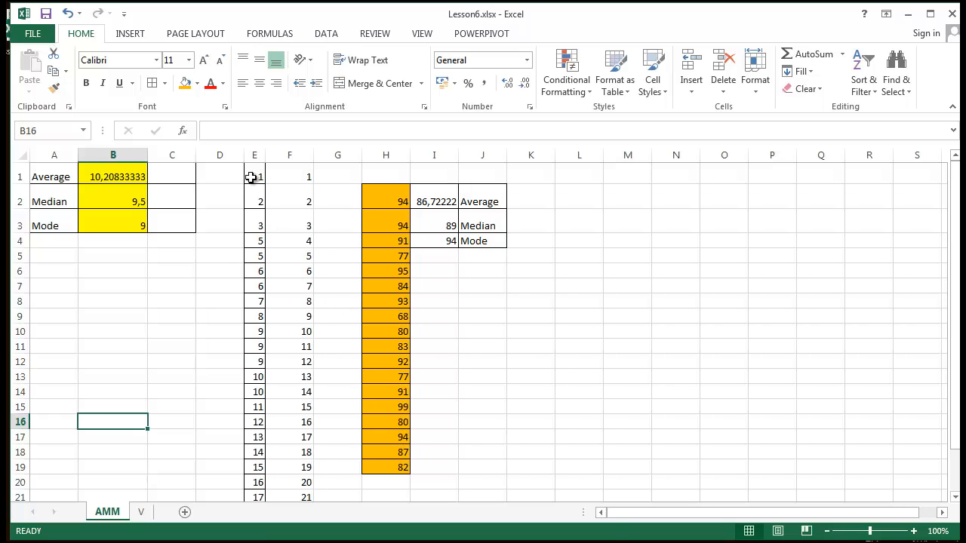
pyautogui.moveTo(251, 177); pyautogui.dragTo(256, 353)
pyautogui.hotkey('ctrl', 'c')
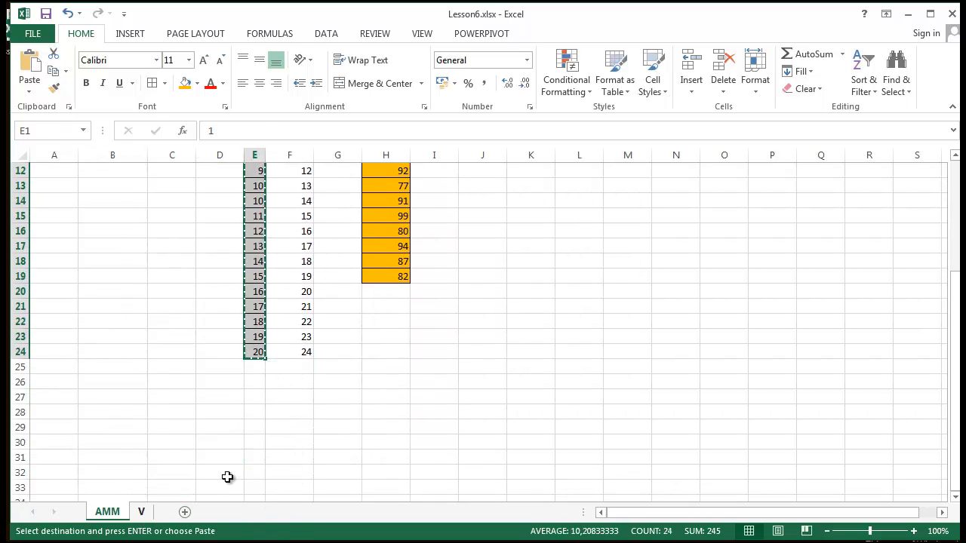
pyautogui.hotkey('ctrl', 'pagedown')
pyautogui.click(58, 173)
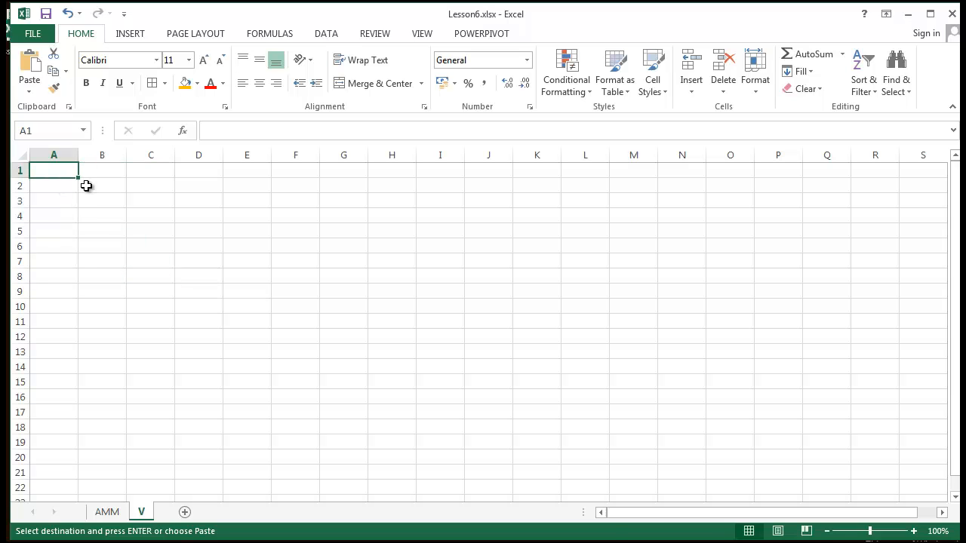
pyautogui.hotkey('ctrl', 'v')
pyautogui.click(273, 276)
pyautogui.scroll(-4, 250, 310)
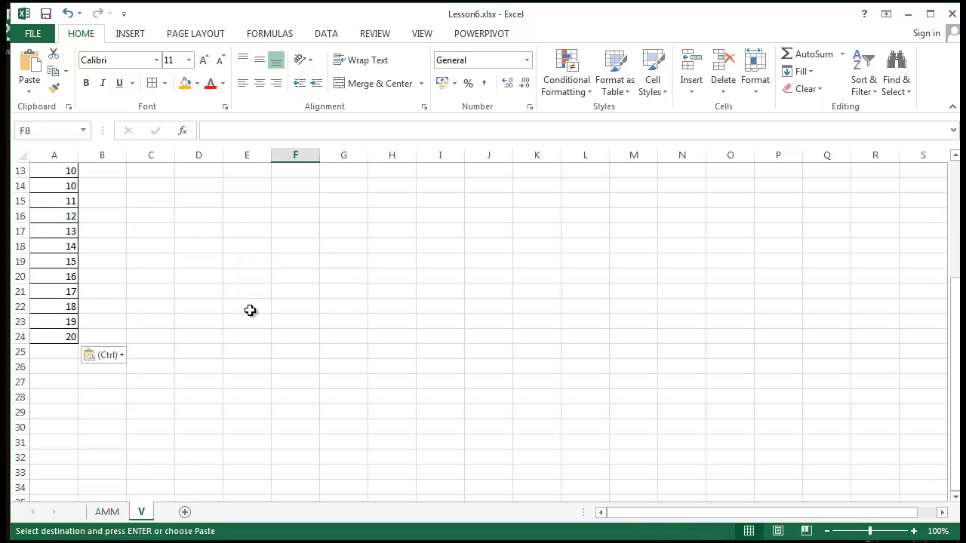
pyautogui.click(334, 306)
pyautogui.scroll(4, 334, 309)
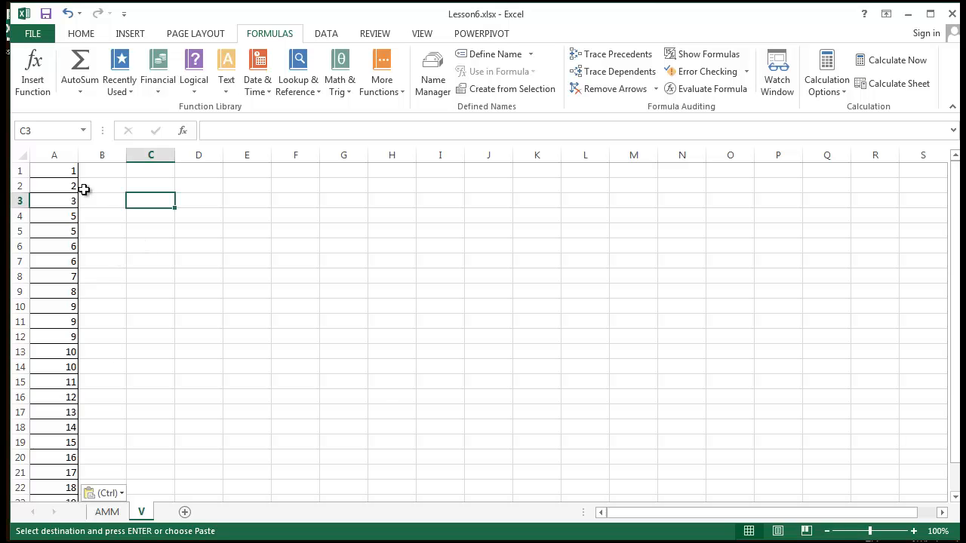
# Step: Look over the copied number list in A1:A24 of sheet V
pyautogui.moveTo(64, 170); pyautogui.dragTo(62, 477)
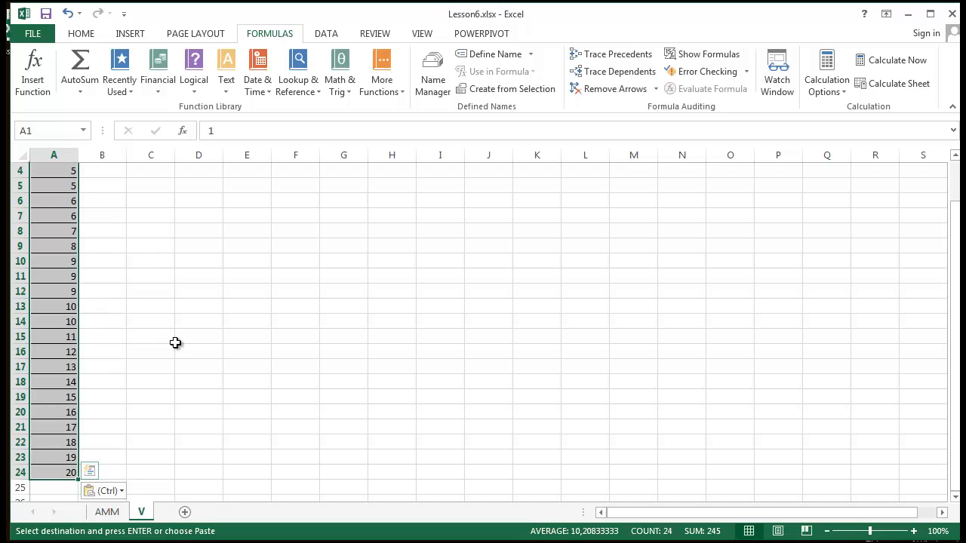
pyautogui.moveTo(171, 343); pyautogui.dragTo(175, 346)
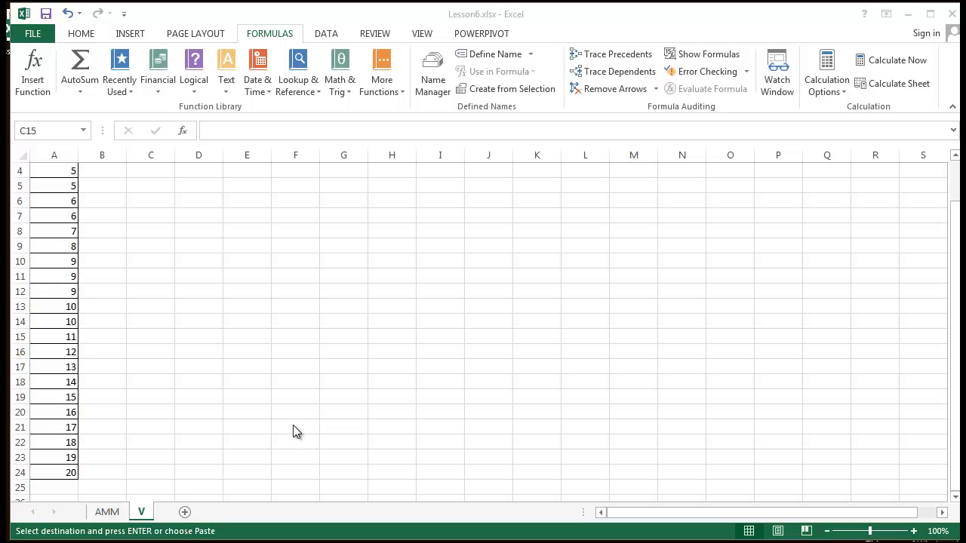
pyautogui.hotkey('ctrl', 'v')
pyautogui.click(549, 340)
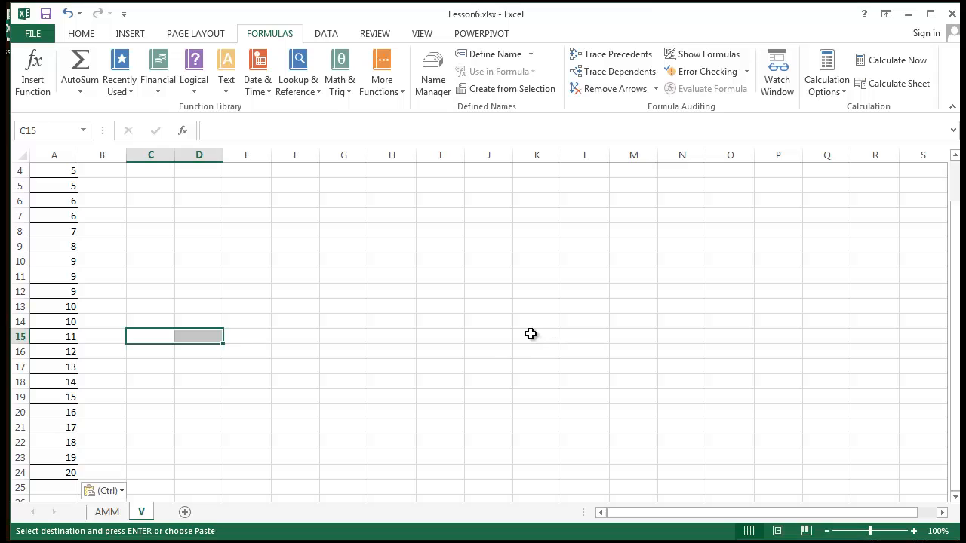
pyautogui.click(289, 265)
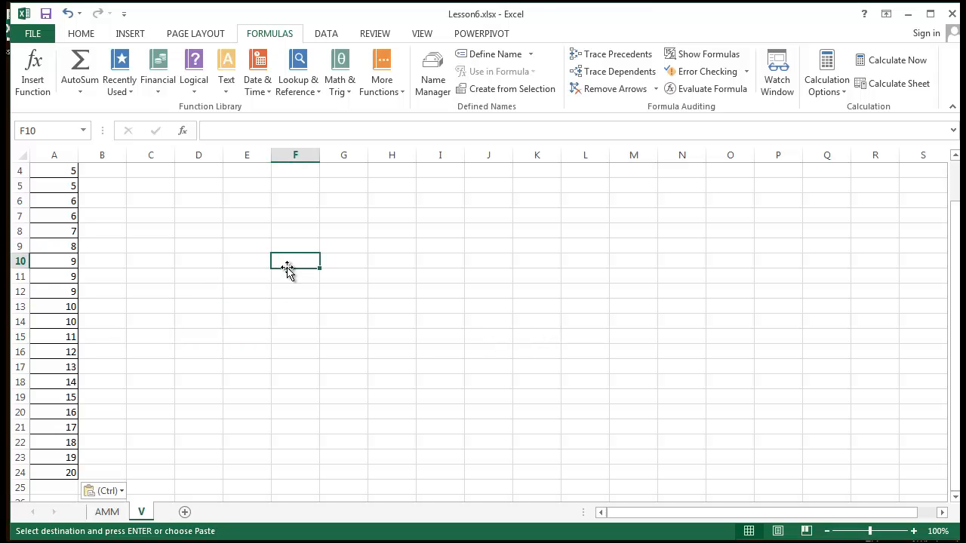
pyautogui.scroll(-7, 287, 267)
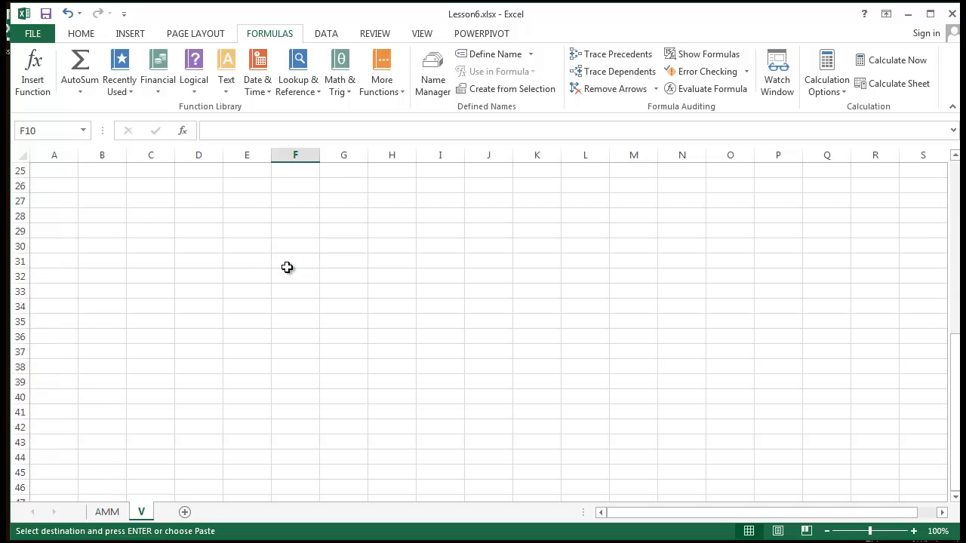
pyautogui.scroll(8, 287, 267)
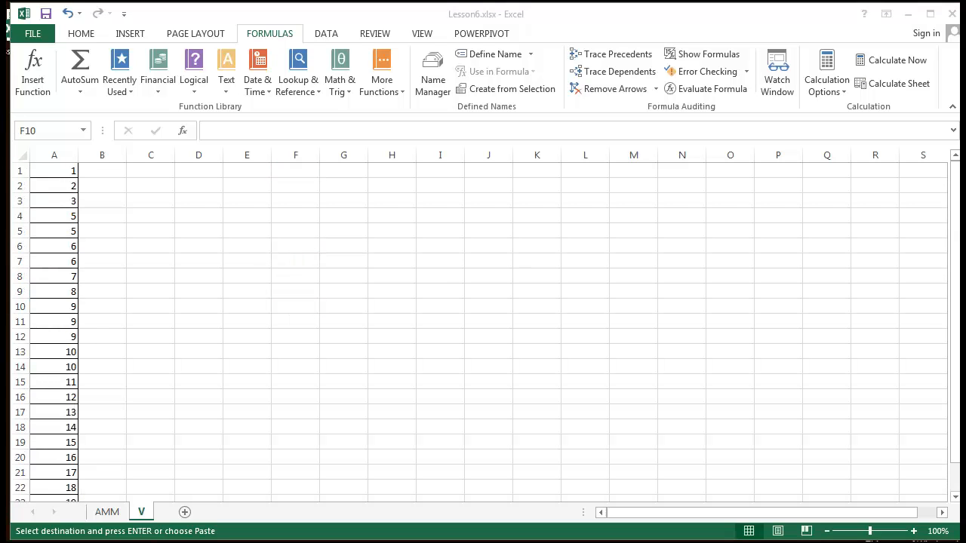
pyautogui.click(494, 287)
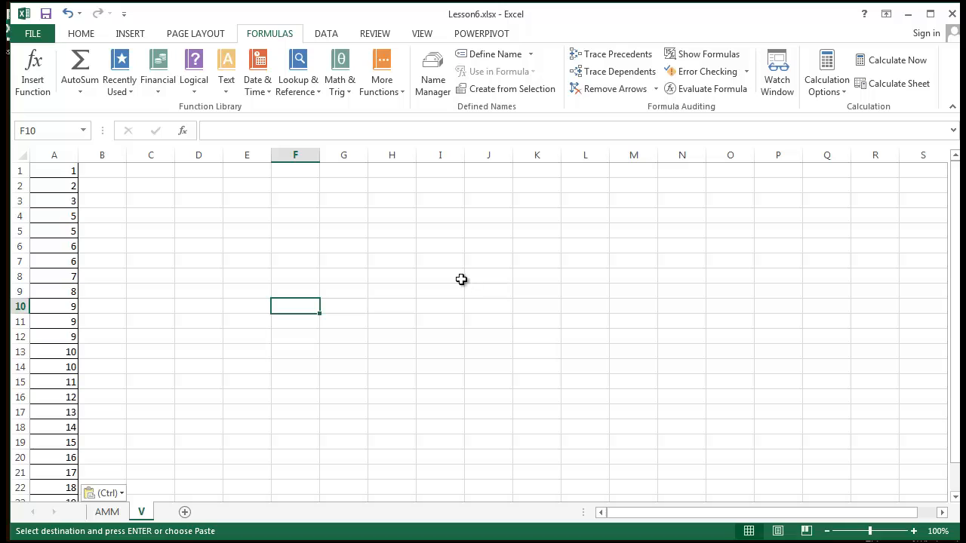
# Step: Calculate the sample variance of A1:A24 in cell C5 with the VAR.S function
pyautogui.click(200, 261)
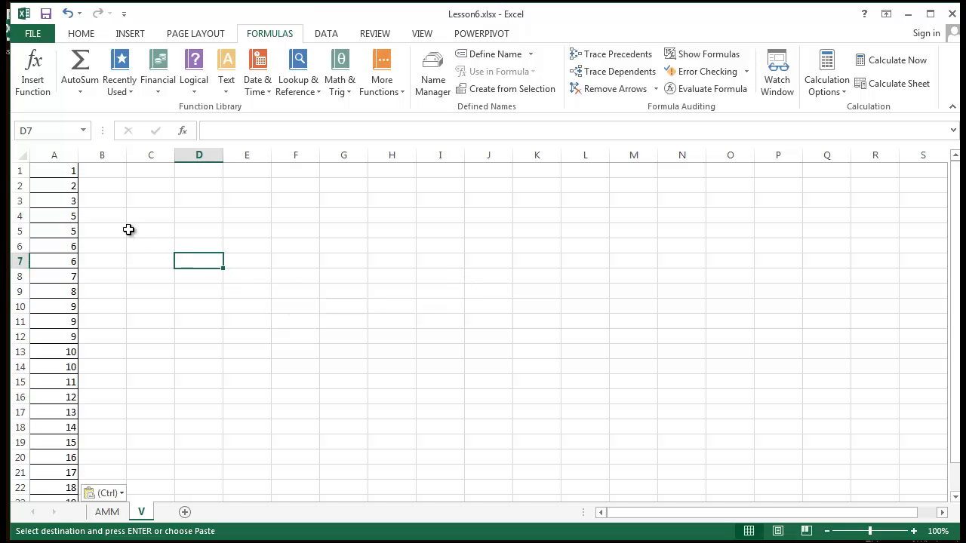
pyautogui.click(141, 230)
pyautogui.write('=')
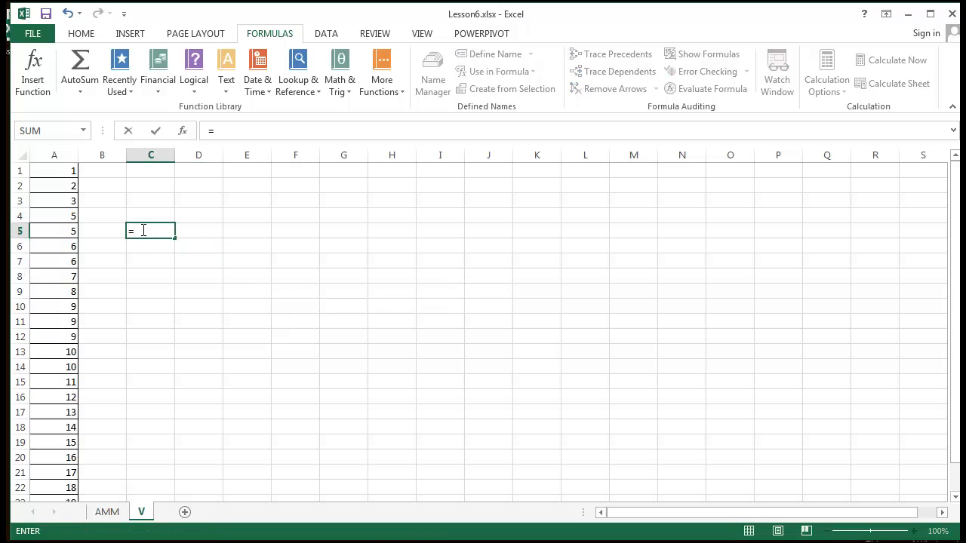
pyautogui.write('VAR')
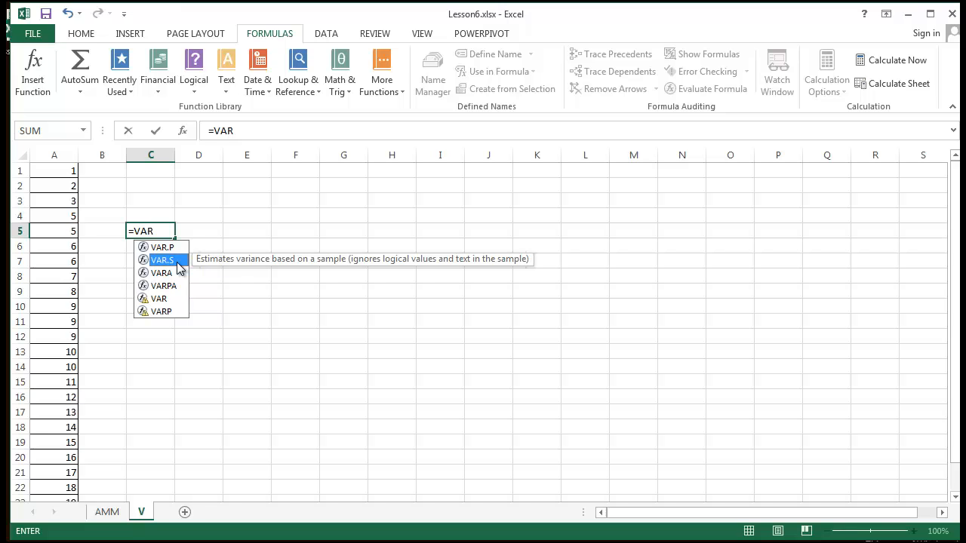
pyautogui.click(161, 230)
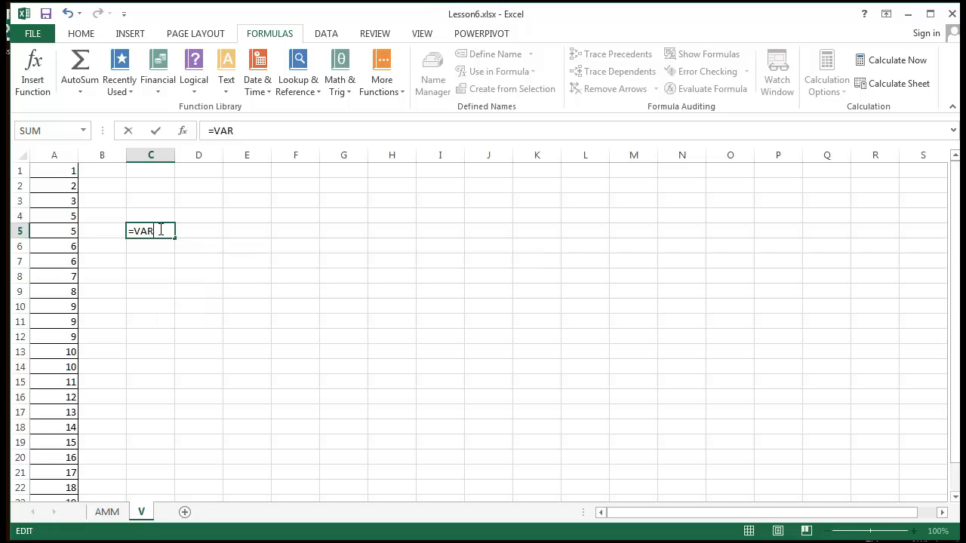
pyautogui.write('.s(')
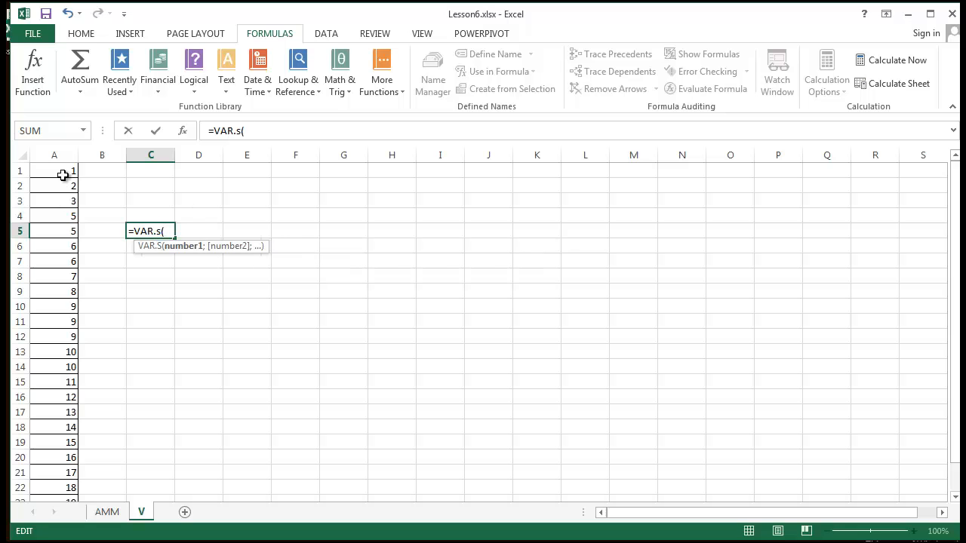
pyautogui.moveTo(65, 174); pyautogui.dragTo(68, 410)
pyautogui.press('Return')
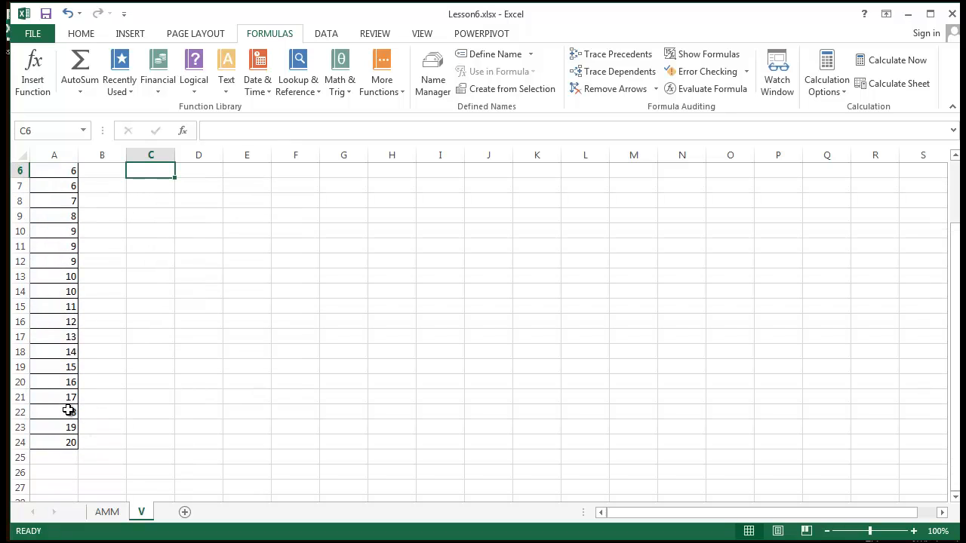
pyautogui.scroll(2, 216, 250)
pyautogui.click(155, 233)
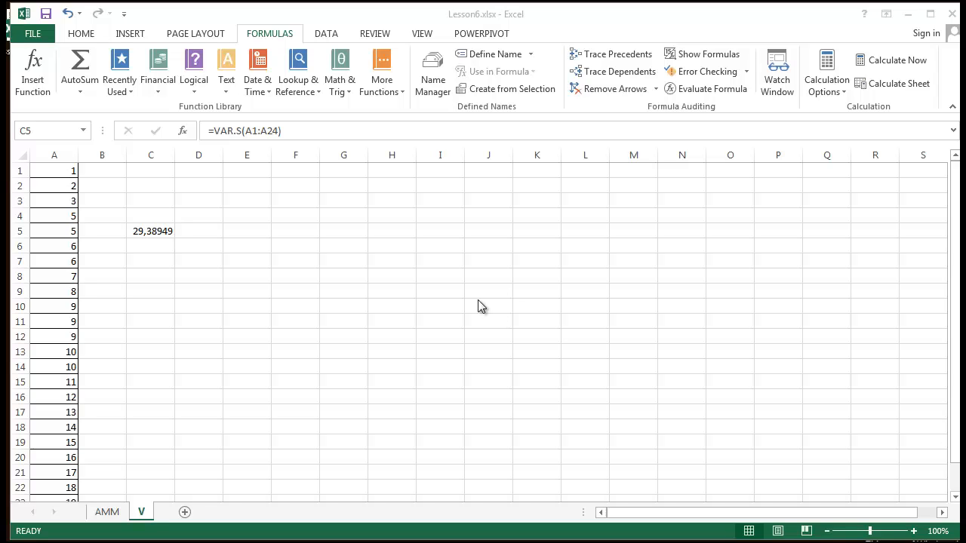
pyautogui.click(443, 327)
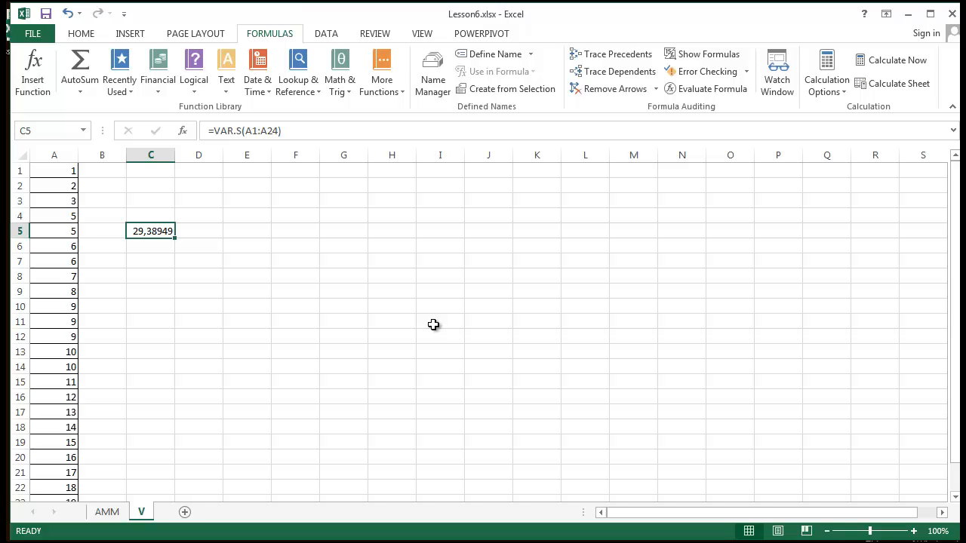
# Step: Calculate the population variance of A1:A24 in cell C6 with the VAR.P function
pyautogui.click(298, 293)
pyautogui.click(162, 249)
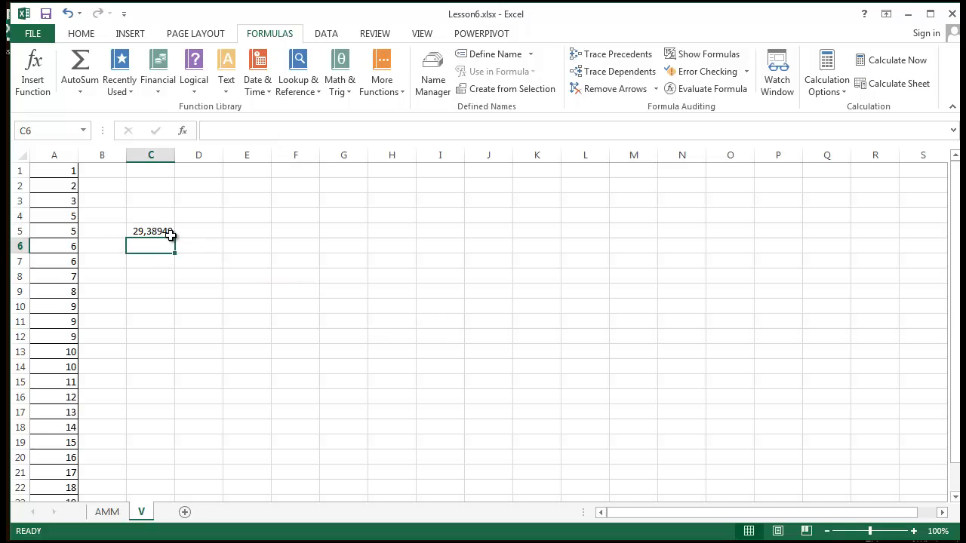
pyautogui.write('=')
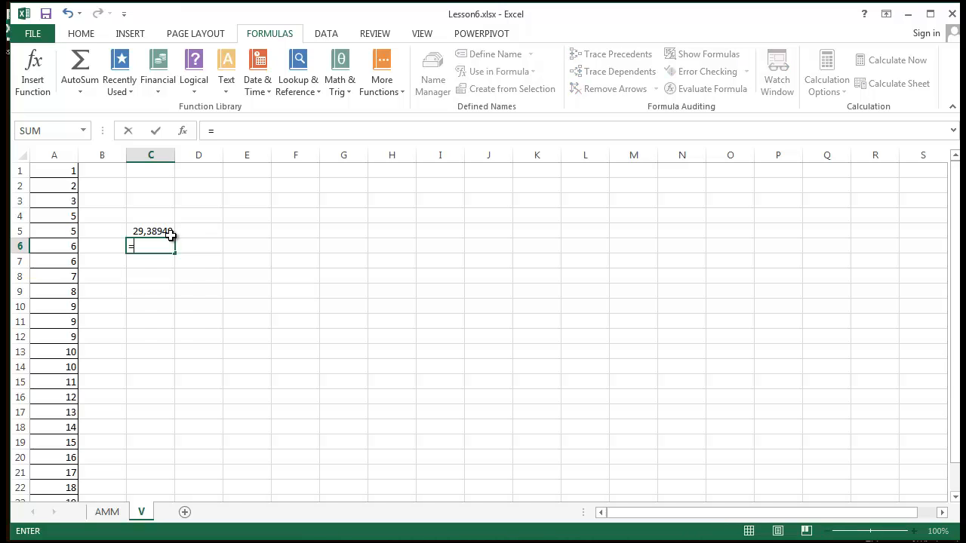
pyautogui.write('Va')
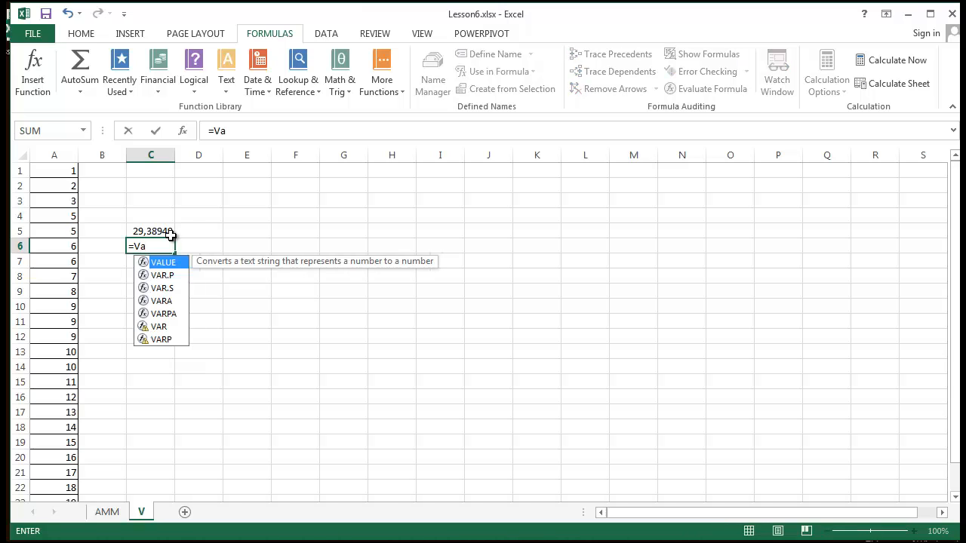
pyautogui.click(163, 276)
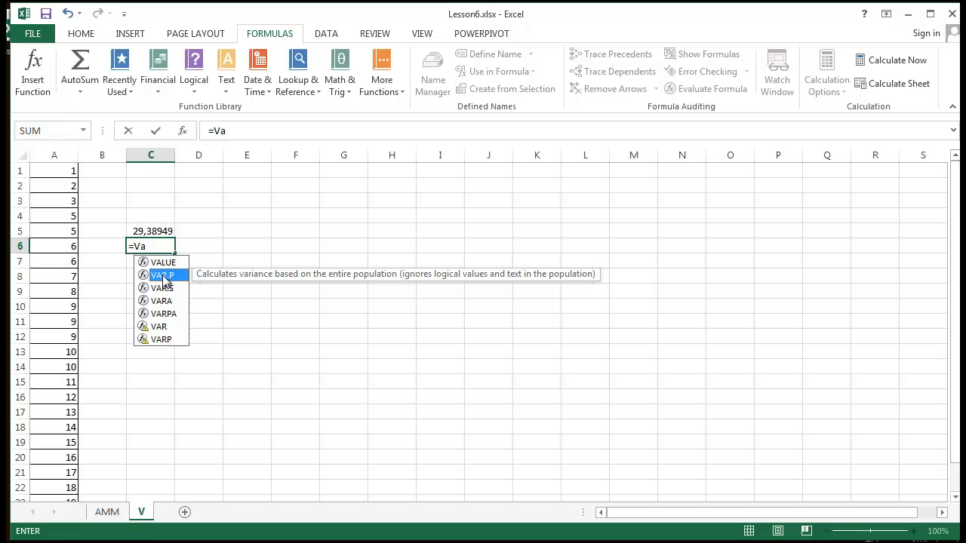
pyautogui.doubleClick(163, 275)
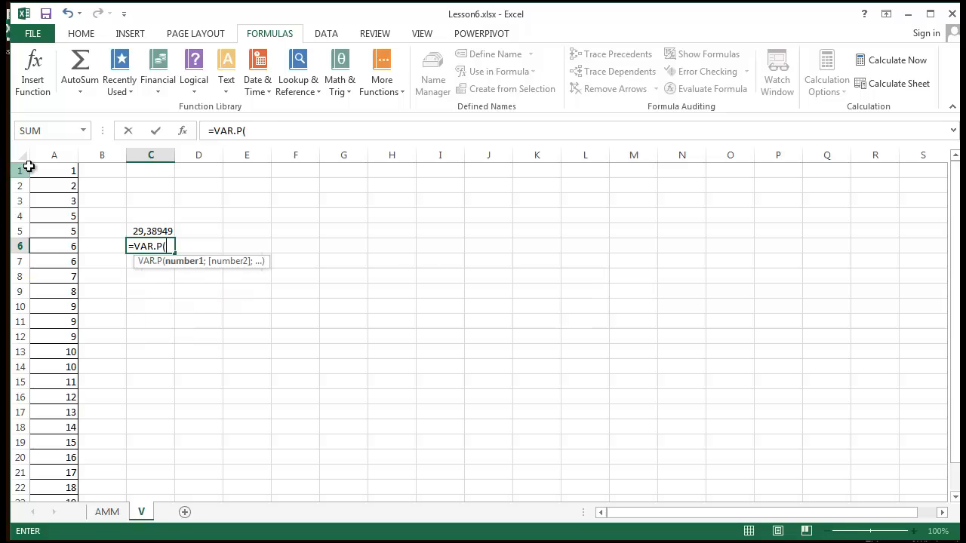
pyautogui.moveTo(42, 171); pyautogui.dragTo(71, 441)
pyautogui.write(')')
pyautogui.press('Return')
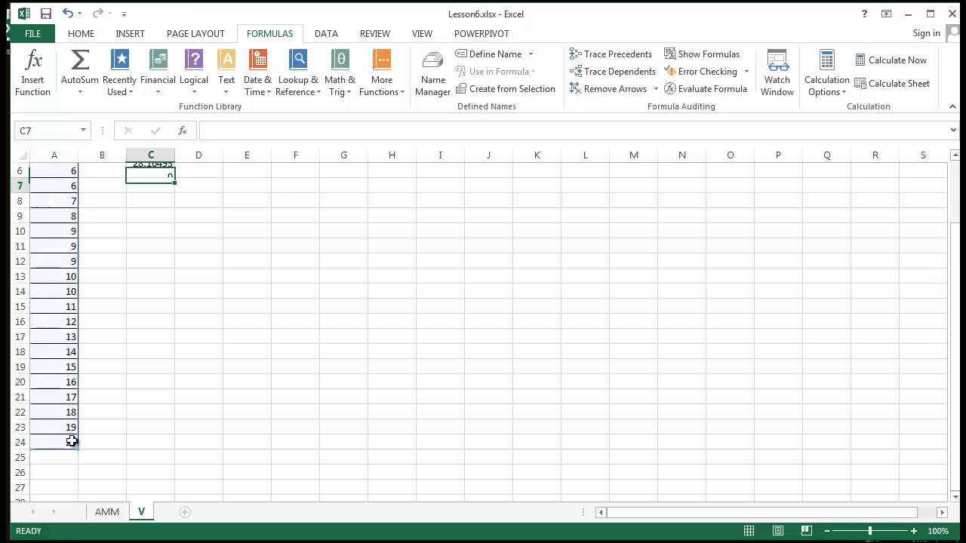
pyautogui.scroll(2, 253, 380)
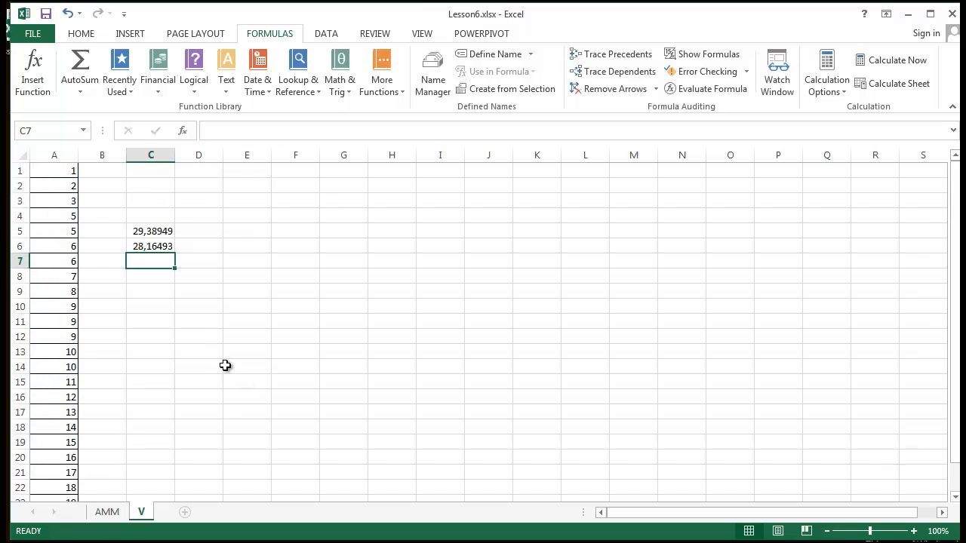
# Step: Apply all borders to the two variance results in C5:C6
pyautogui.keyDown('ctrl'); pyautogui.scroll(1, 201, 325); pyautogui.keyUp('ctrl')
pyautogui.keyDown('ctrl'); pyautogui.scroll(1, 168, 204); pyautogui.keyUp('ctrl')
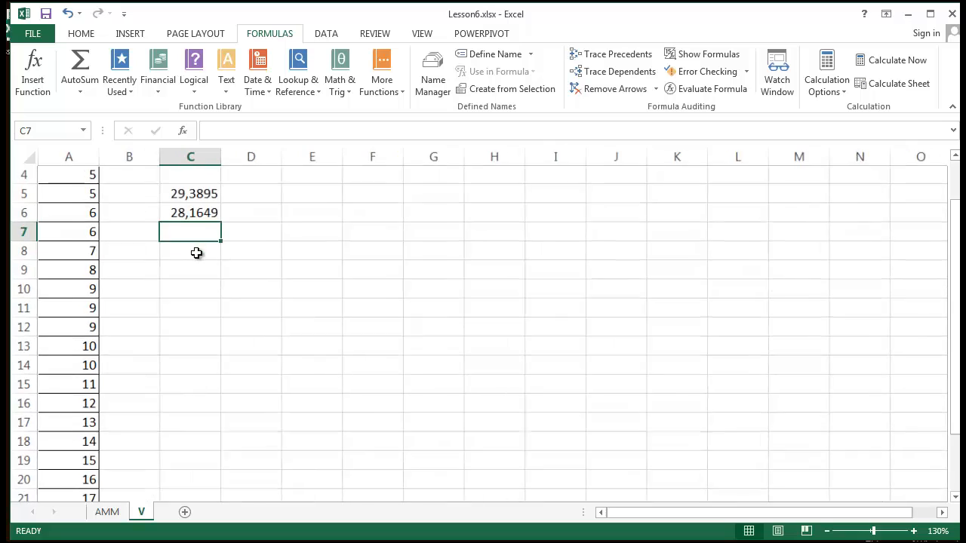
pyautogui.scroll(1, 202, 245)
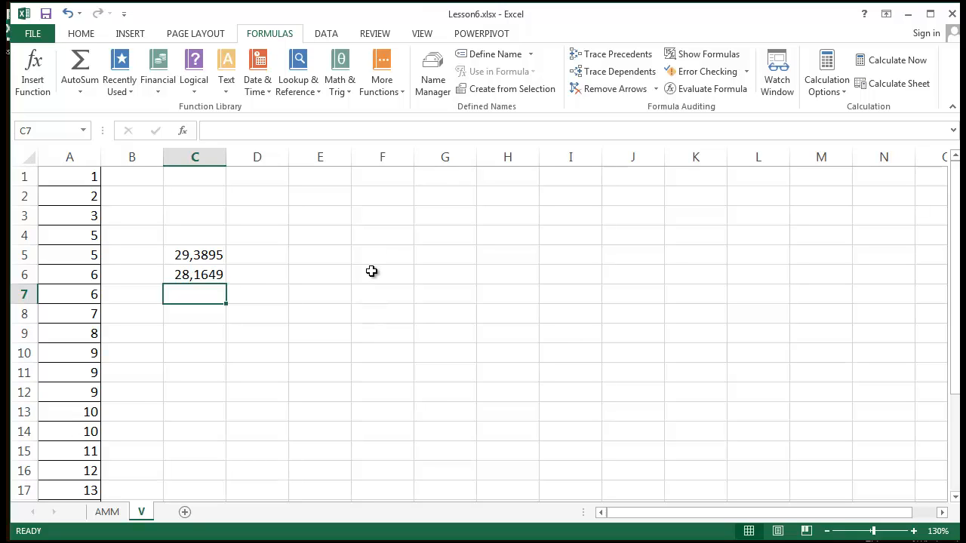
pyautogui.click(405, 252)
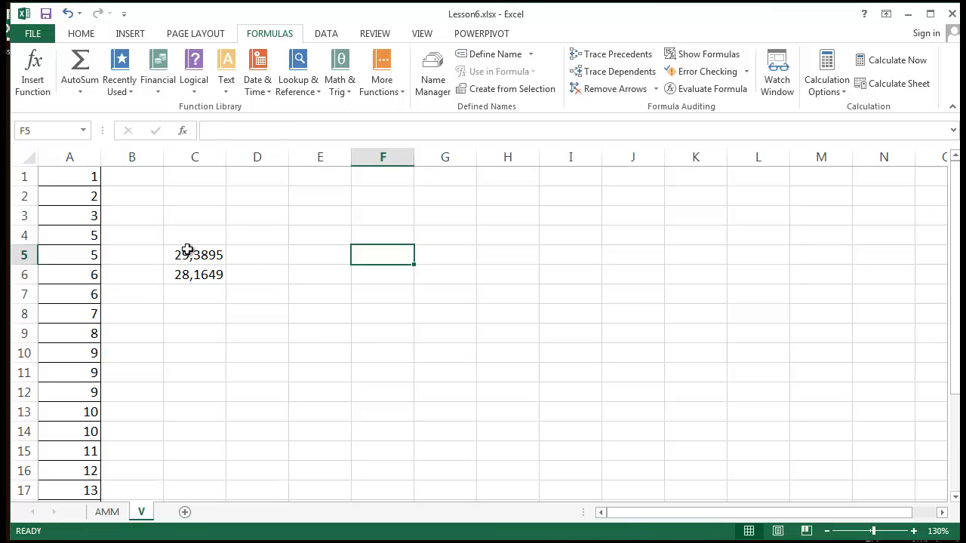
pyautogui.moveTo(189, 254); pyautogui.dragTo(194, 269)
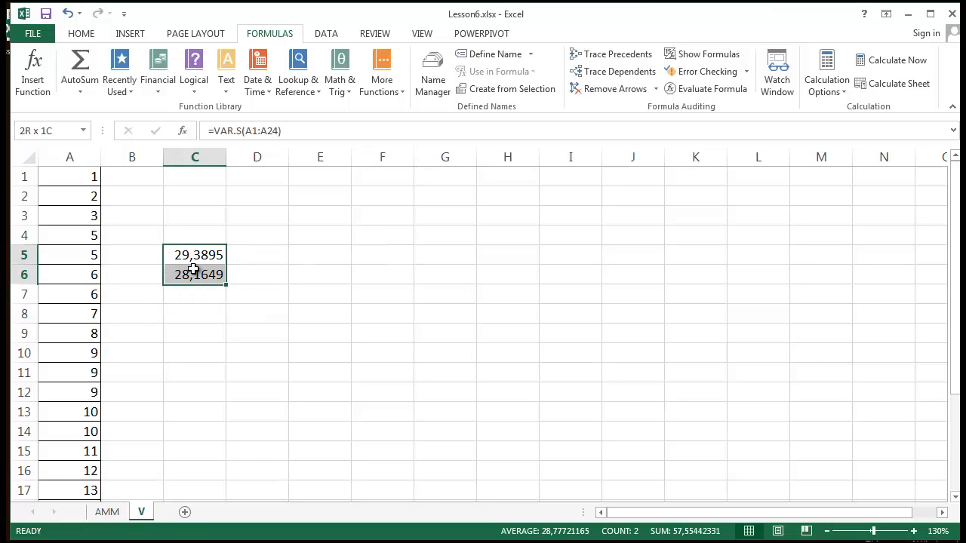
pyautogui.click(79, 35)
pyautogui.click(152, 83)
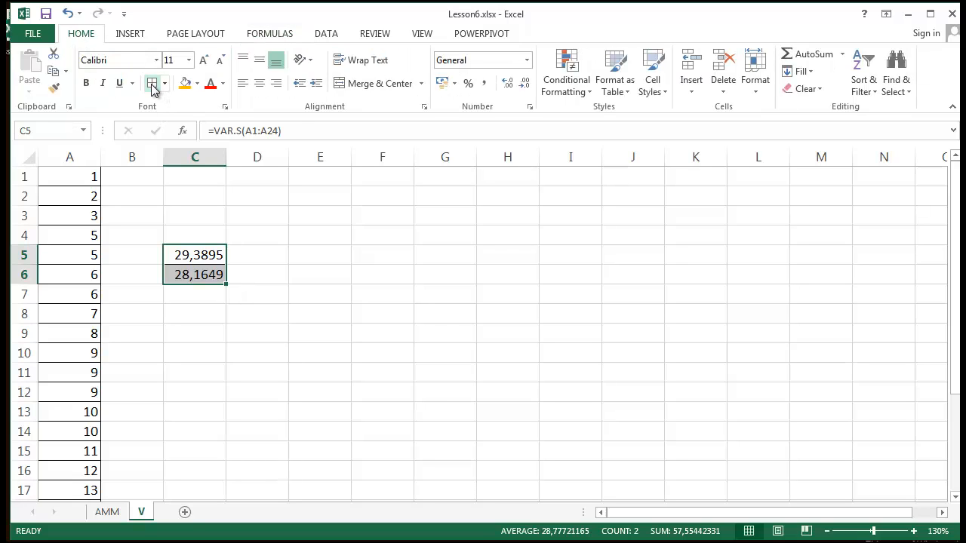
pyautogui.click(434, 312)
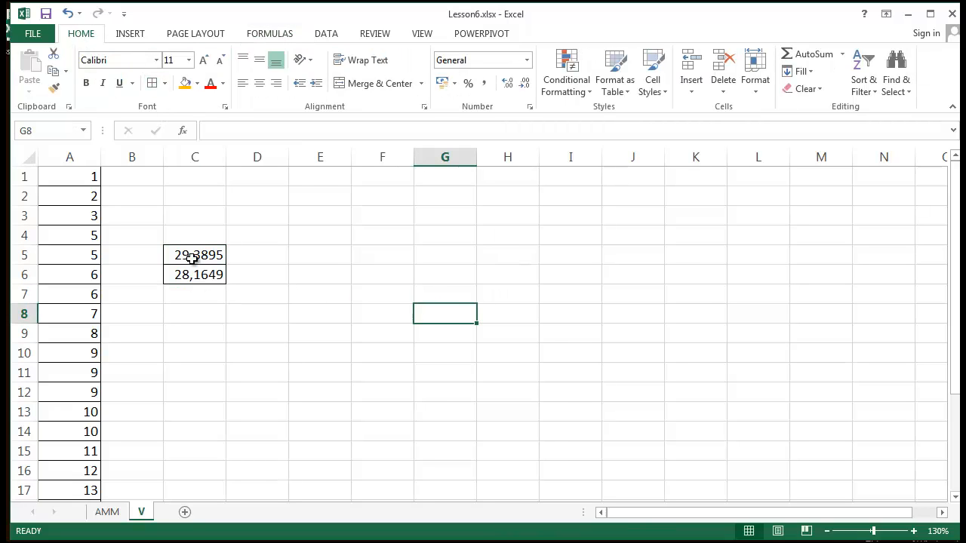
# Step: Label the variance results by entering Var.S in B5 and Var.P in B6
pyautogui.moveTo(191, 255); pyautogui.dragTo(197, 275)
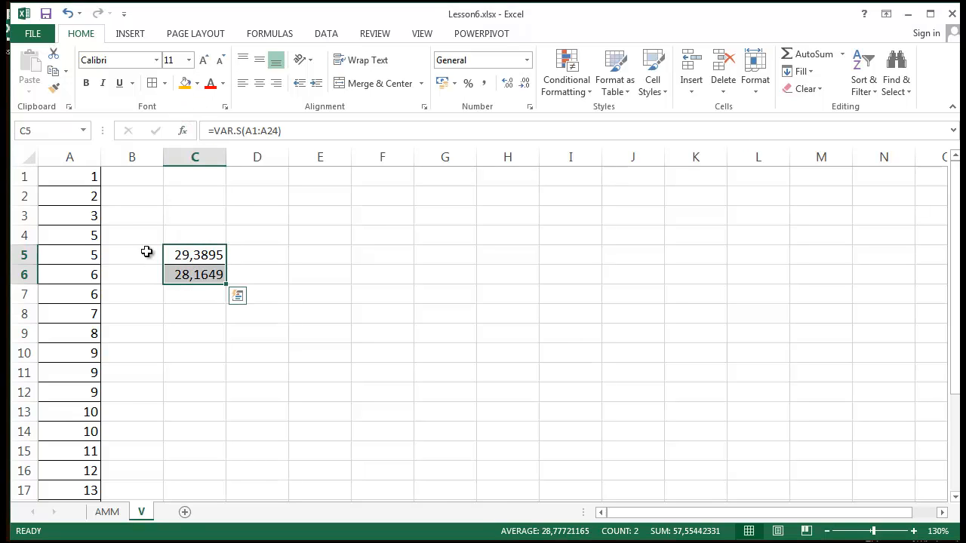
pyautogui.doubleClick(188, 257)
pyautogui.press('Escape')
pyautogui.click(140, 258)
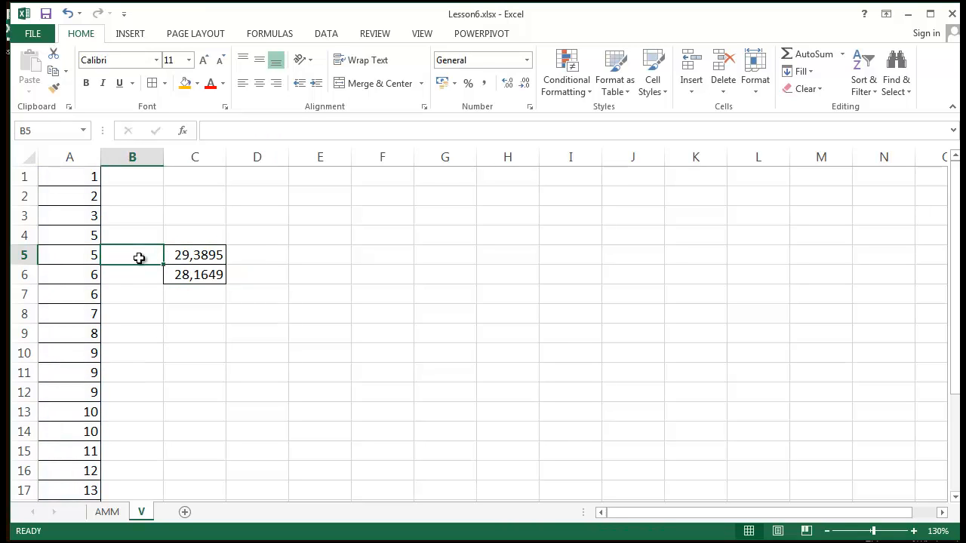
pyautogui.write('Va')
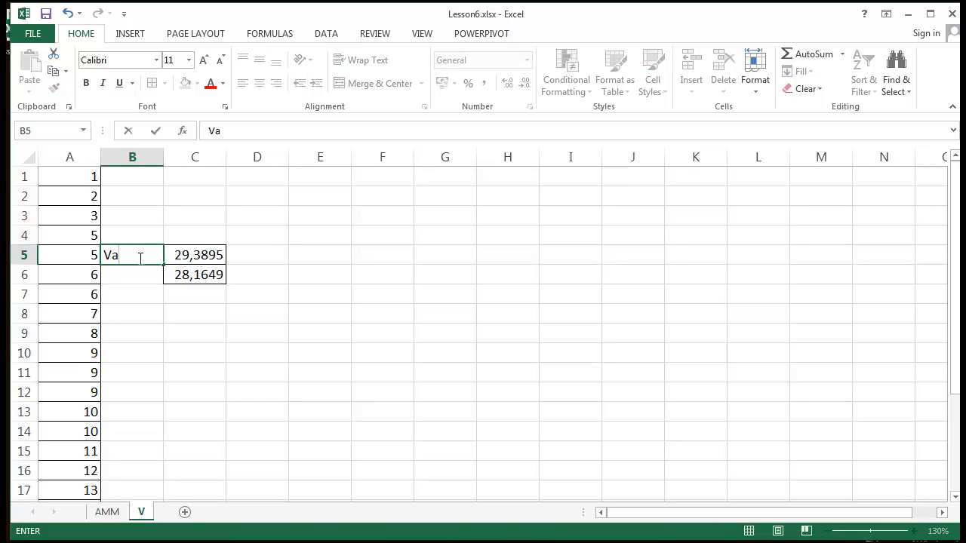
pyautogui.write('r.S')
pyautogui.press('Return')
pyautogui.write('Var.')
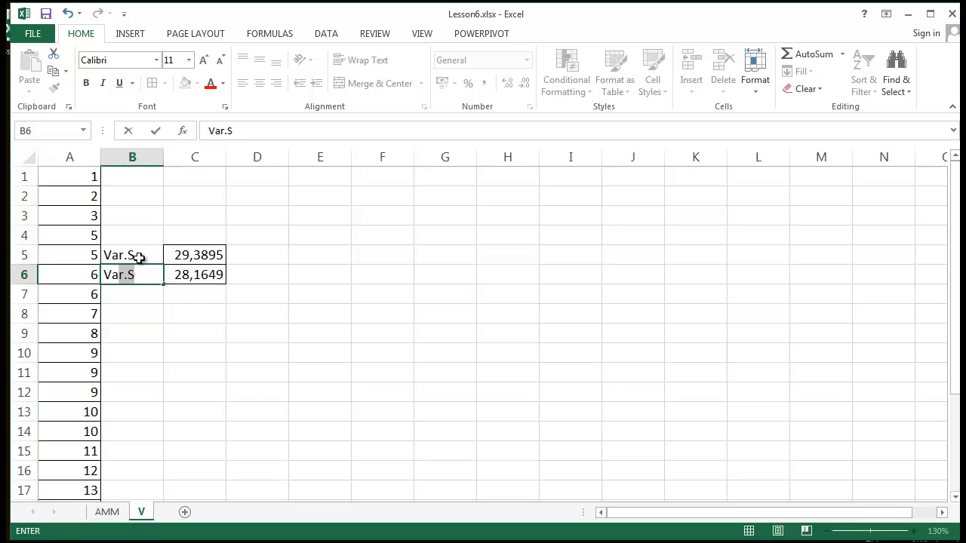
pyautogui.write('P')
pyautogui.press('Return')
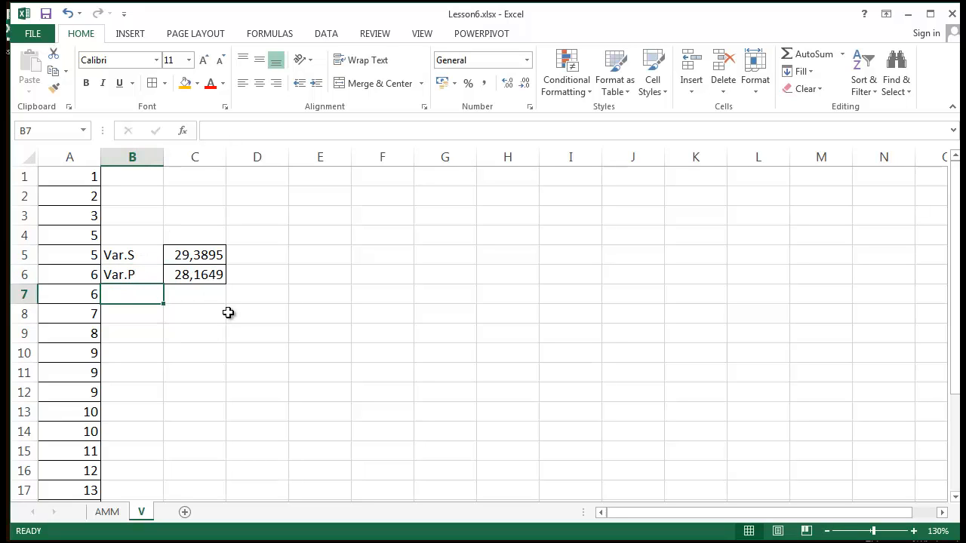
# Step: Fill the results in C5:C6 with orange and add all borders to the labels in B5:B6
pyautogui.click(203, 243)
pyautogui.moveTo(206, 255); pyautogui.dragTo(213, 273)
pyautogui.click(184, 83)
pyautogui.moveTo(670, 394); pyautogui.dragTo(671, 408)
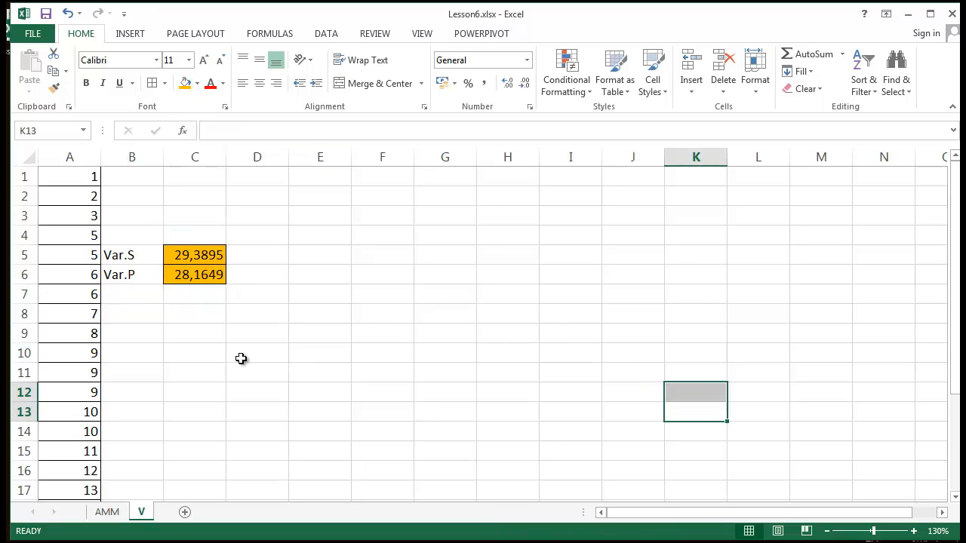
pyautogui.moveTo(140, 261); pyautogui.dragTo(143, 269)
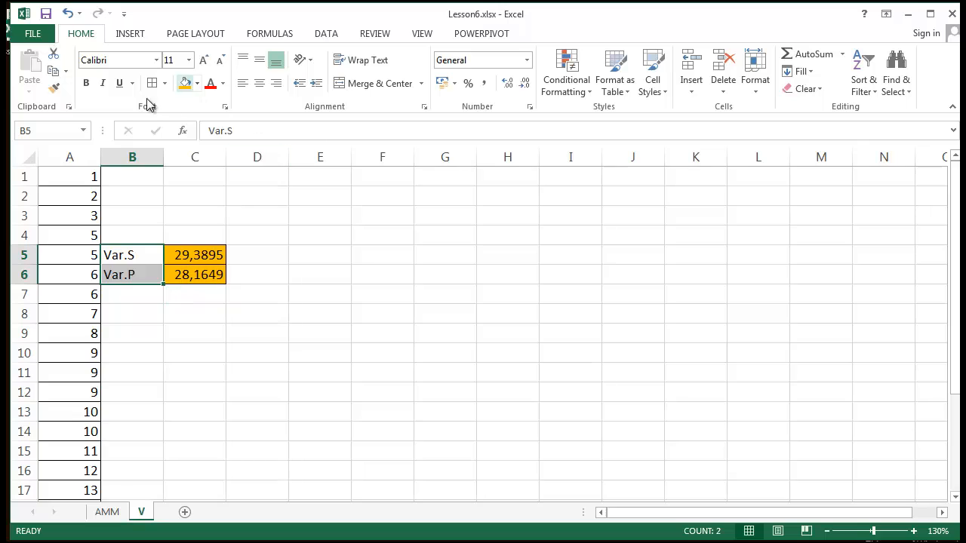
pyautogui.click(433, 384)
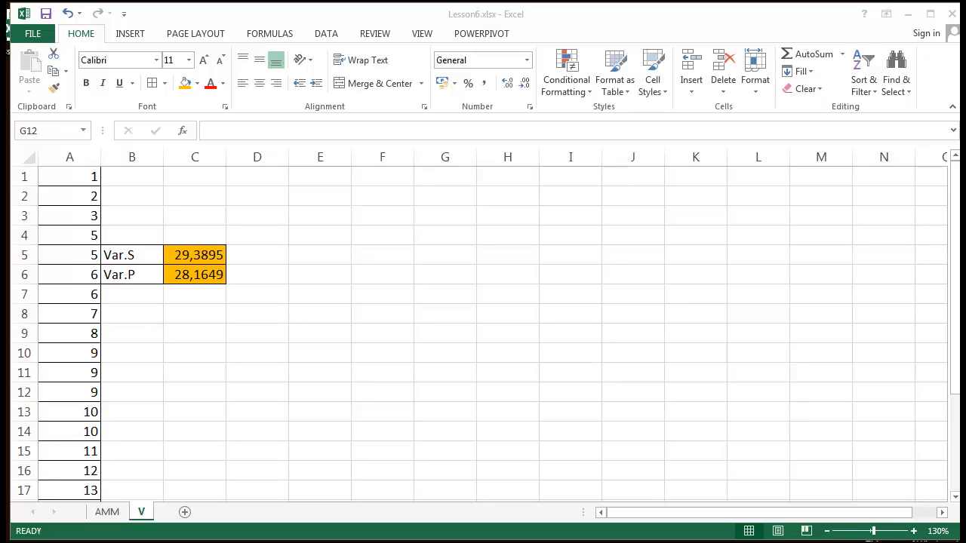
# Step: Enter the label AVEDEV in cell B7, below the Var.P label
pyautogui.click(114, 289)
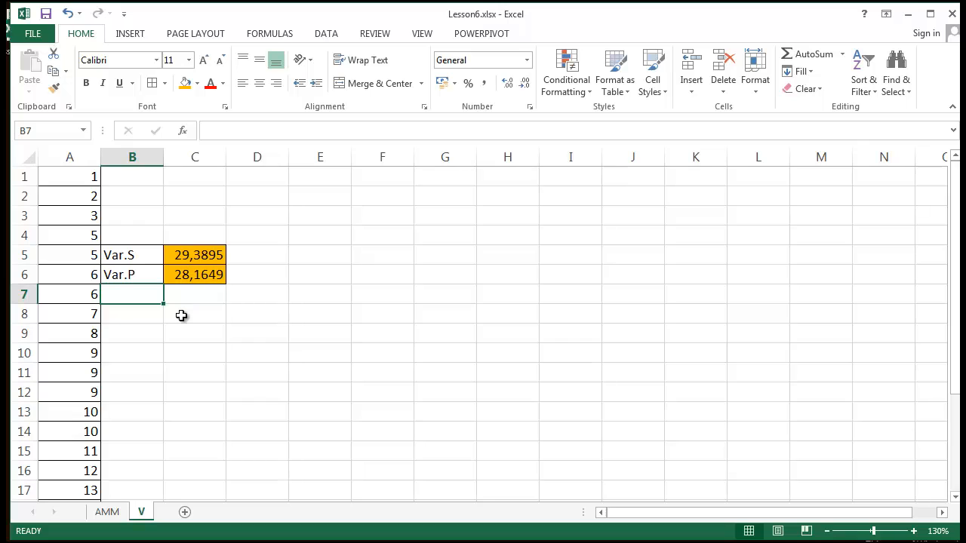
pyautogui.write('AV')
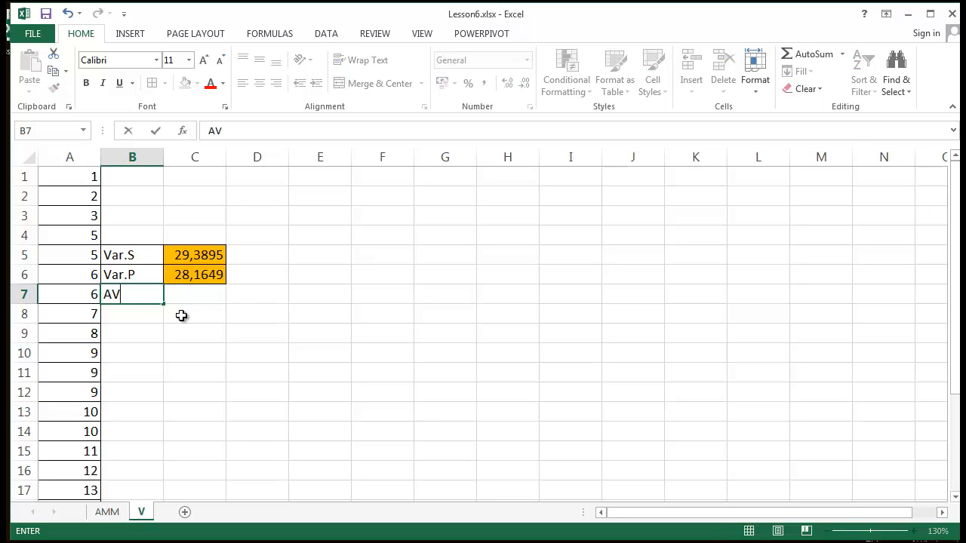
pyautogui.write('EDEV')
pyautogui.press('Return')
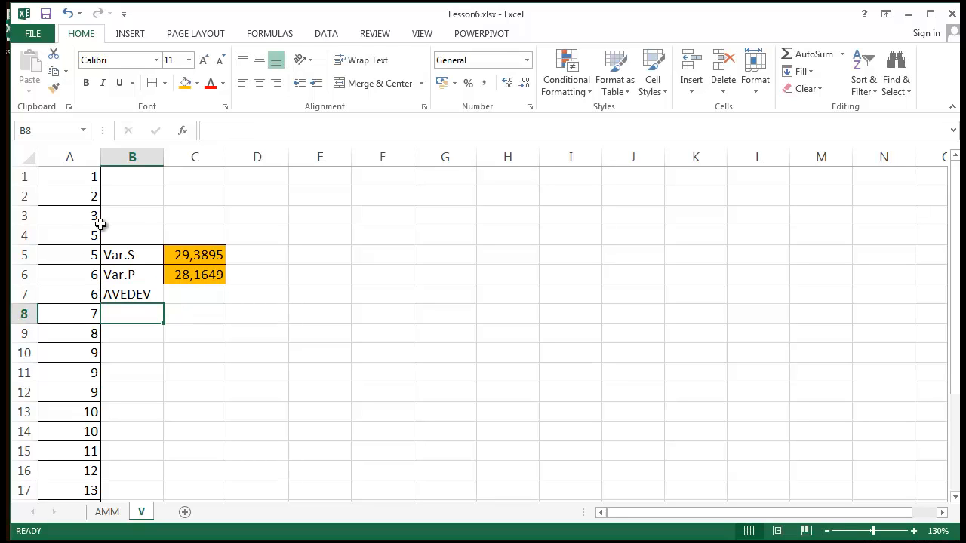
# Step: Calculate the average deviation of A1:A24 in cell C7 with the AVEDEV function
pyautogui.click(129, 298)
pyautogui.click(218, 297)
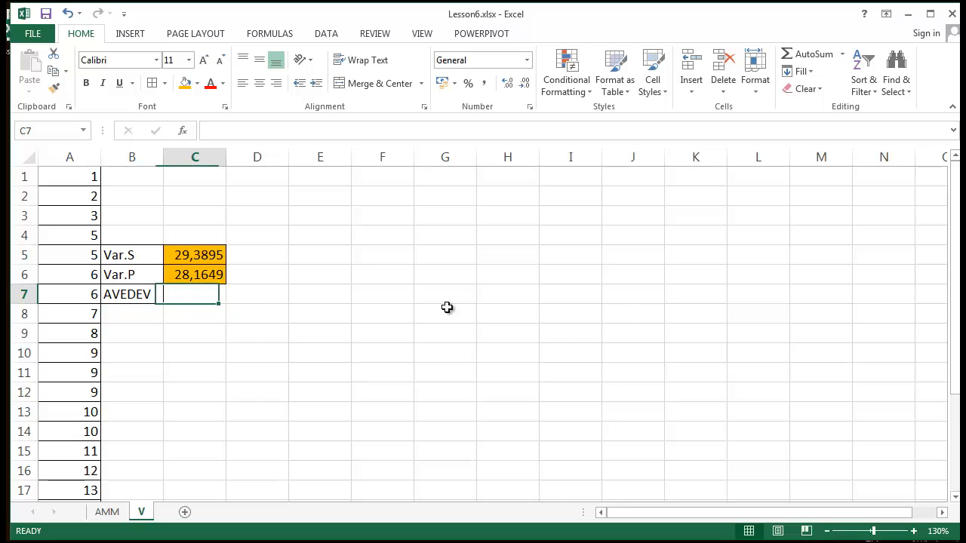
pyautogui.write('=')
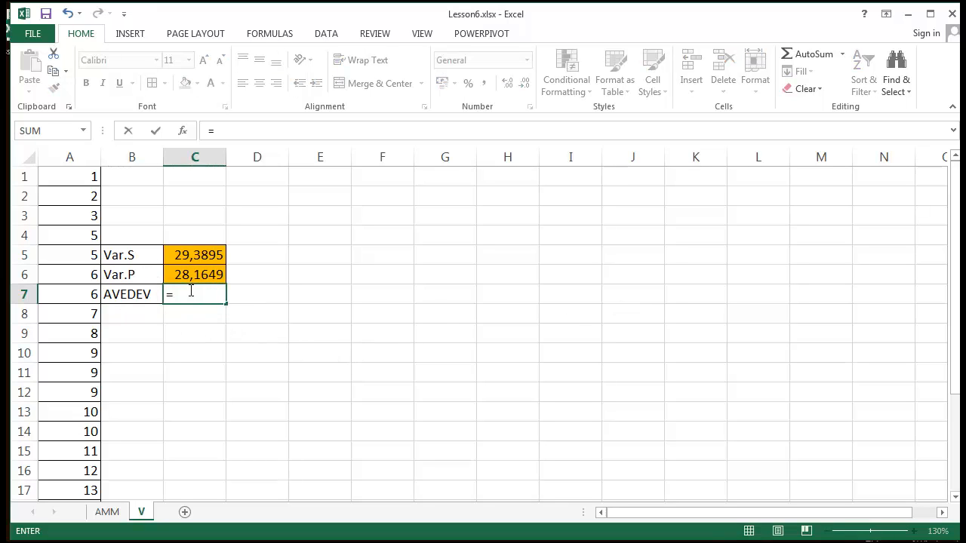
pyautogui.write('Av')
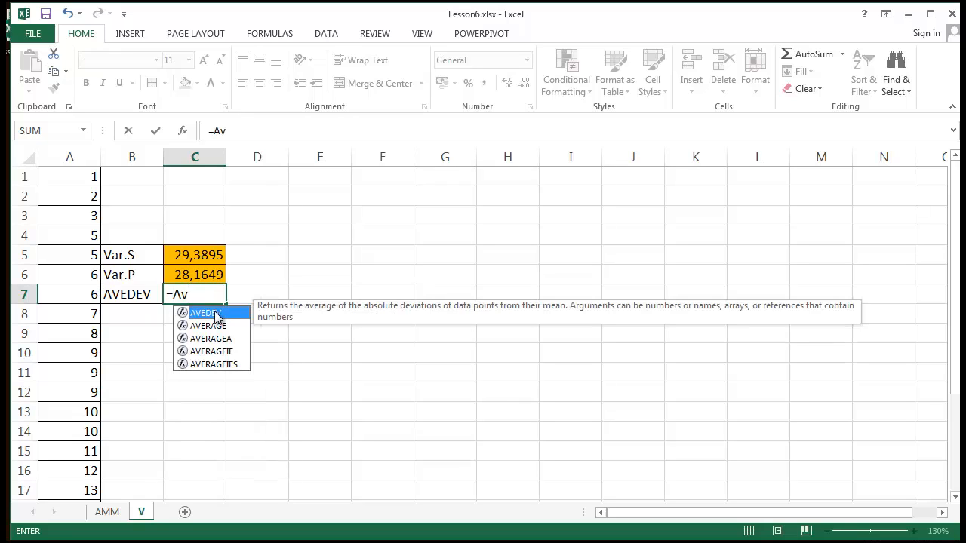
pyautogui.doubleClick(215, 314)
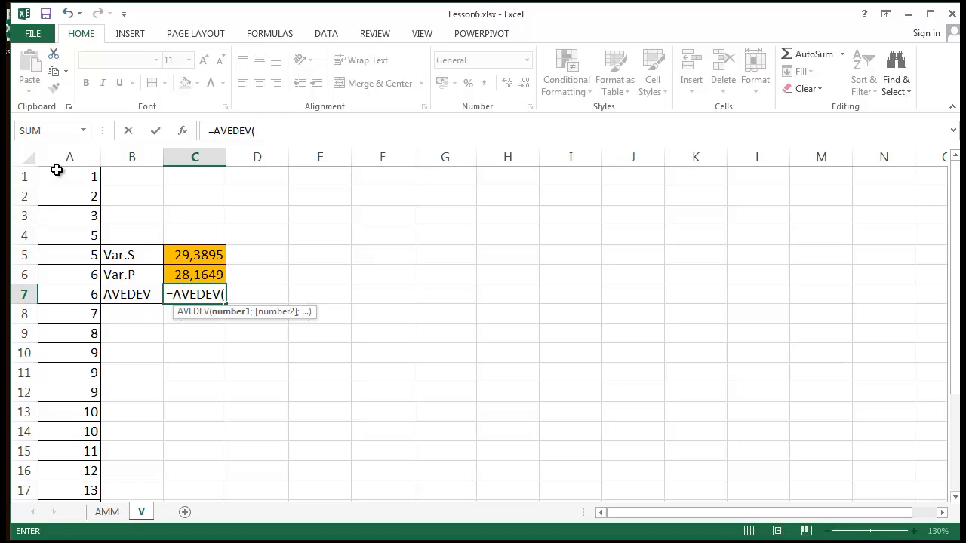
pyautogui.moveTo(59, 171); pyautogui.dragTo(75, 471)
pyautogui.scroll(3, 75, 471)
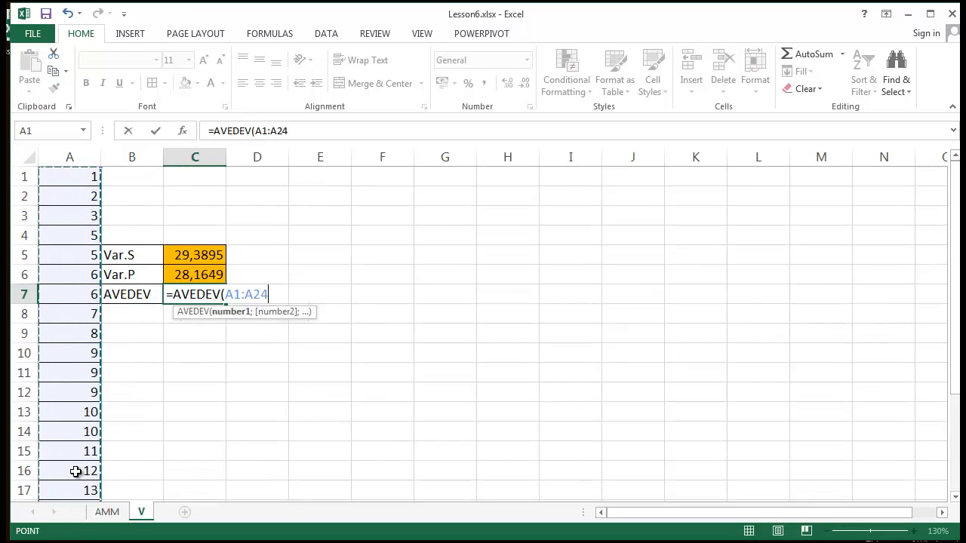
pyautogui.press('Return')
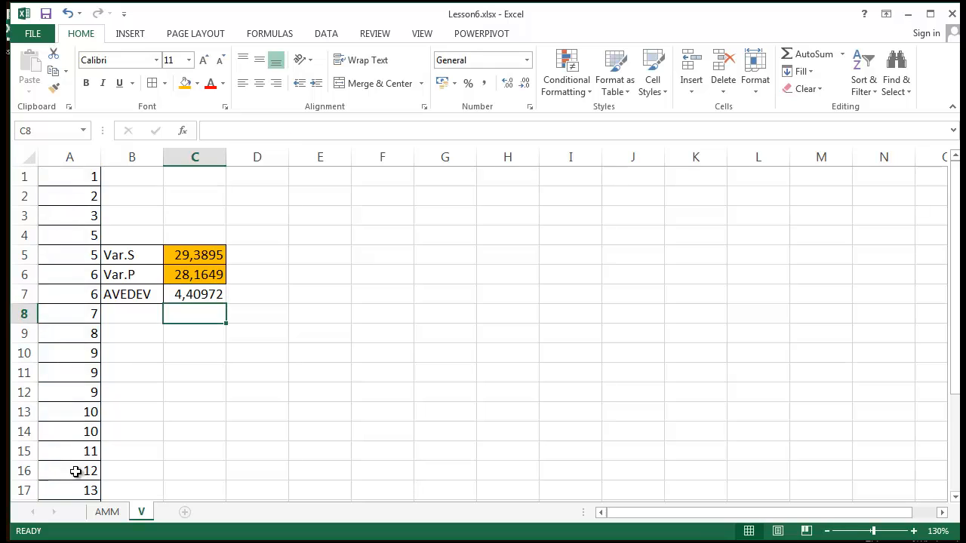
# Step: Fill the AVEDEV result in C7 with orange and add borders to match the variance results above
pyautogui.click(220, 291)
pyautogui.click(181, 85)
pyautogui.click(323, 275)
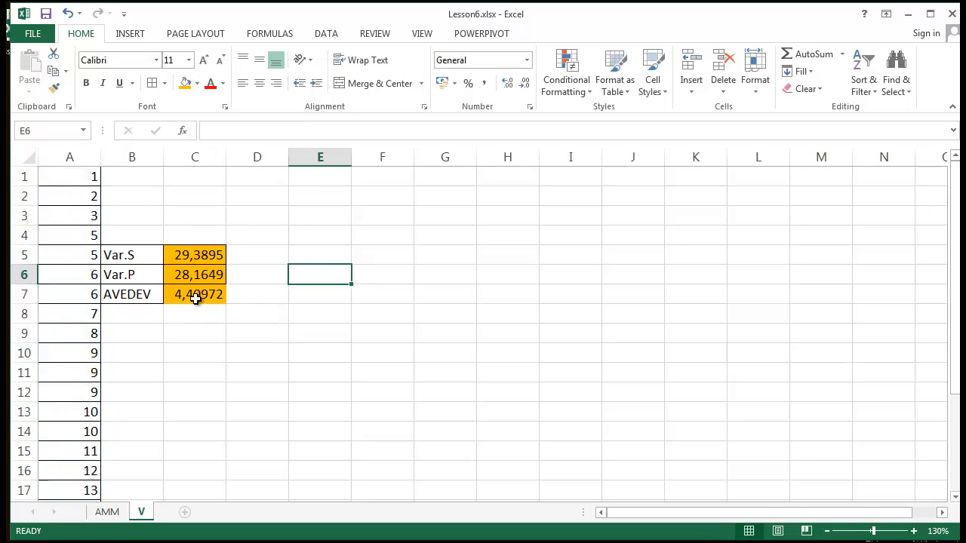
pyautogui.click(196, 295)
pyautogui.click(317, 236)
pyautogui.click(249, 296)
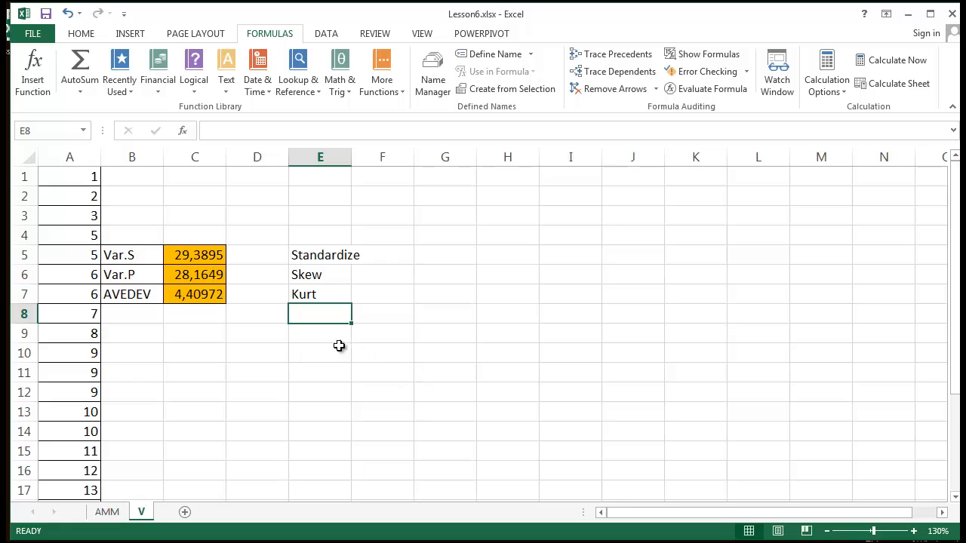
# Step: Widen column E so that the Standardize label fits within its cell
pyautogui.moveTo(305, 259); pyautogui.dragTo(308, 299)
pyautogui.click(382, 330)
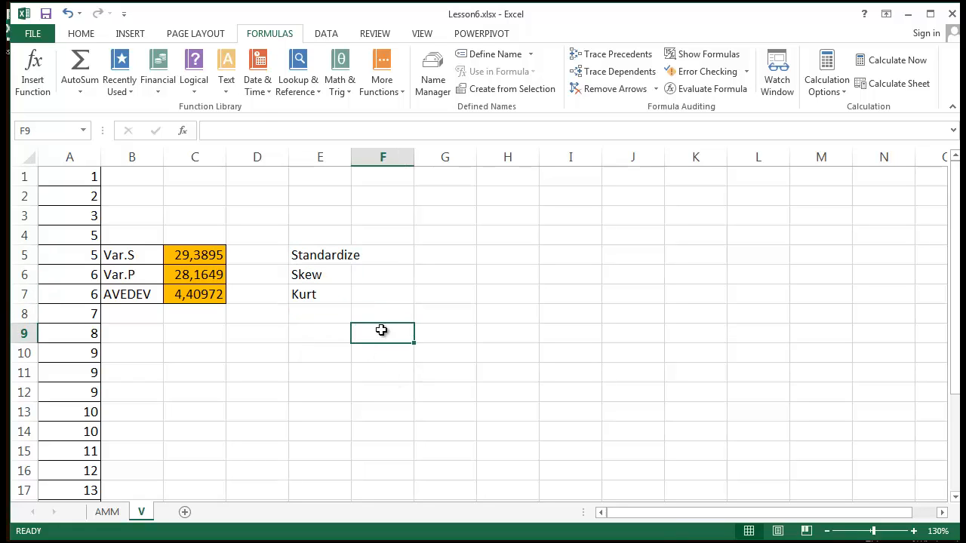
pyautogui.moveTo(352, 157); pyautogui.dragTo(373, 159)
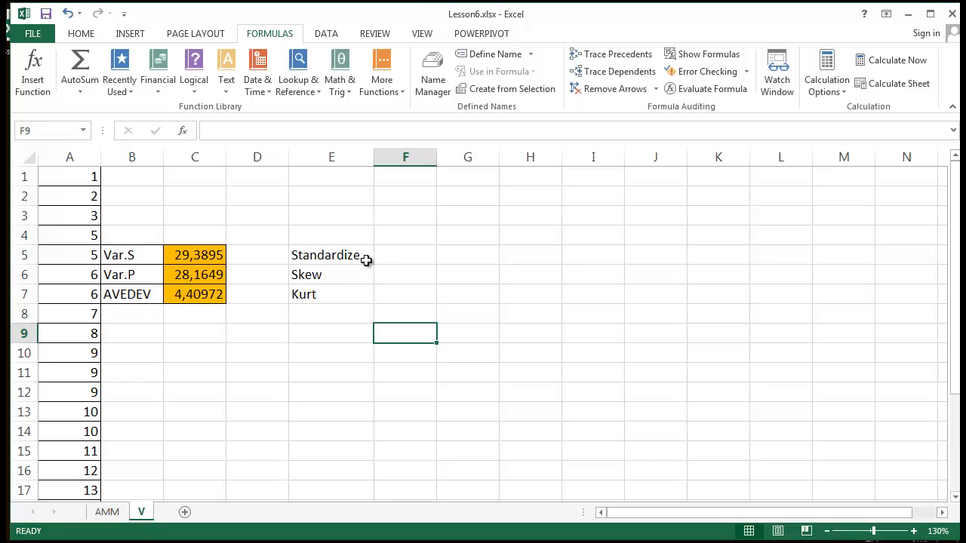
# Step: Find KURT among the Statistical functions and read its help article on description and syntax, without inserting the function
pyautogui.click(408, 257)
pyautogui.click(415, 276)
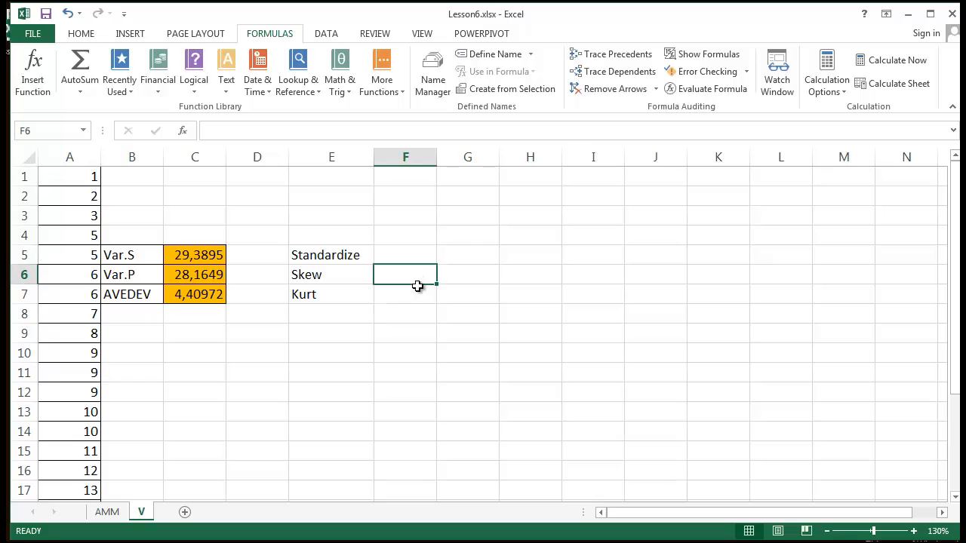
pyautogui.click(416, 293)
pyautogui.click(406, 255)
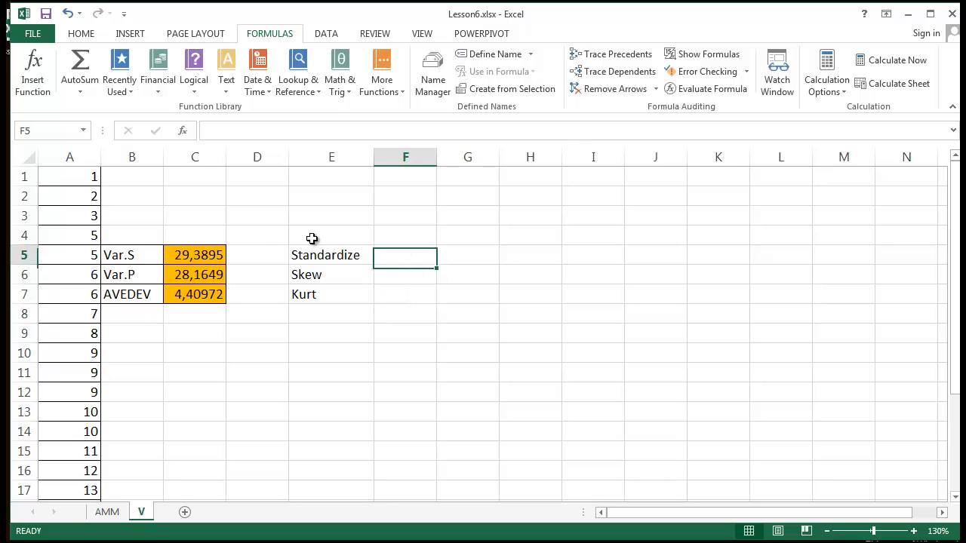
pyautogui.click(33, 66)
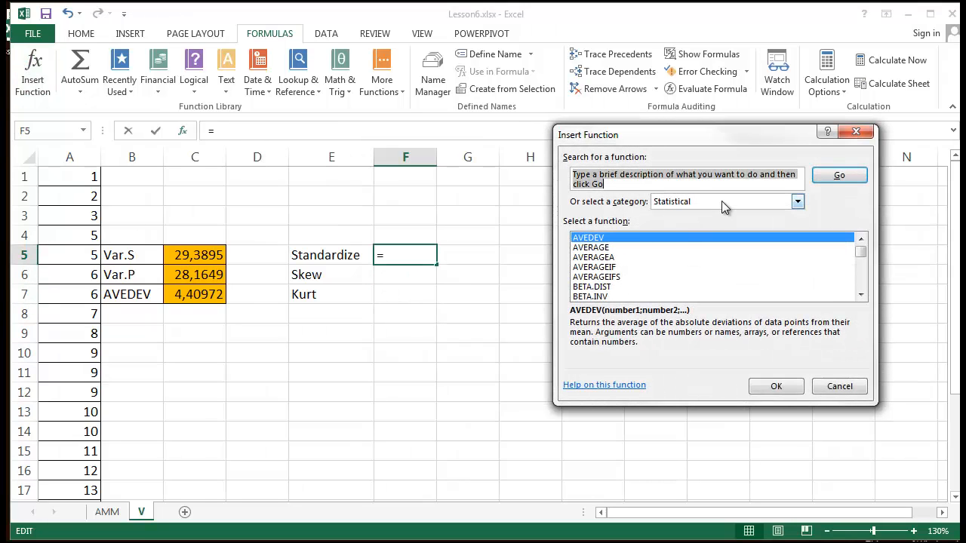
pyautogui.click(722, 201)
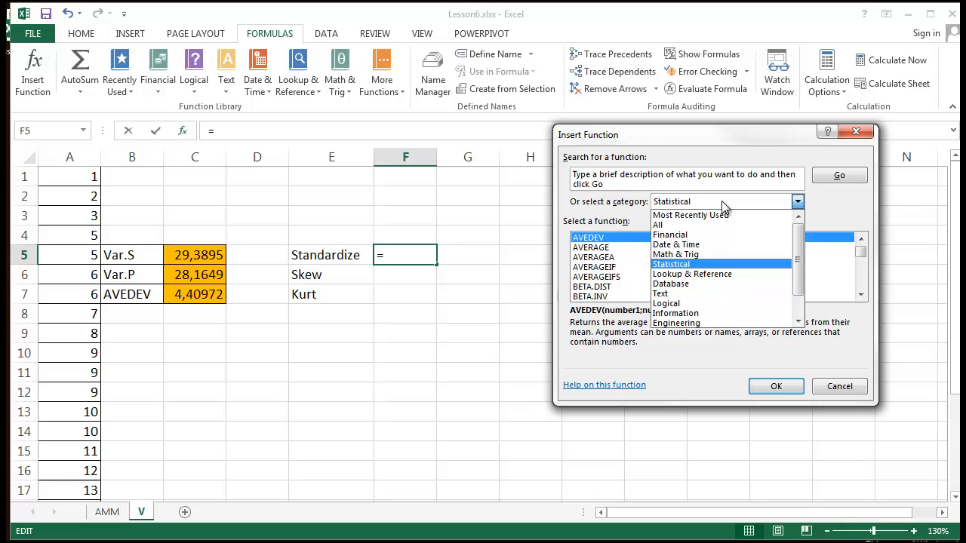
pyautogui.click(683, 264)
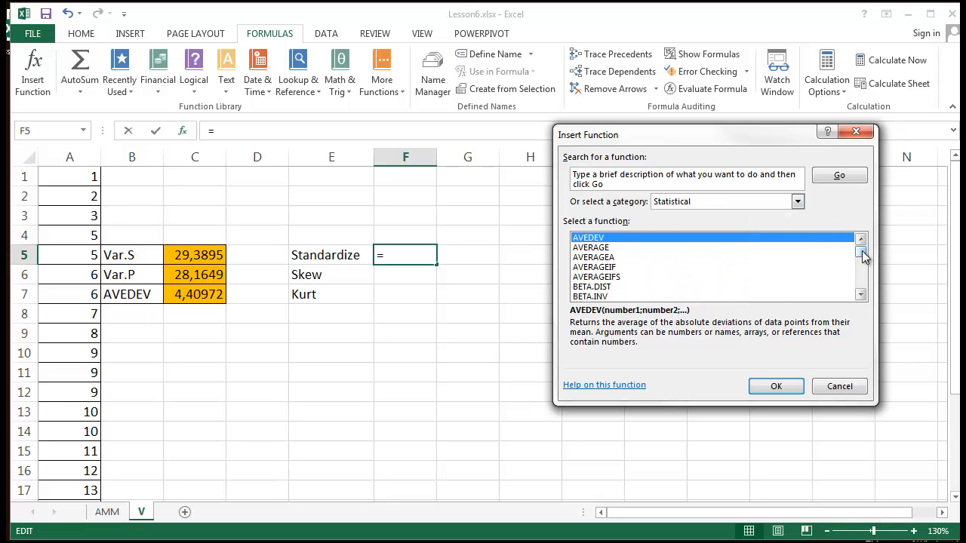
pyautogui.press('k')
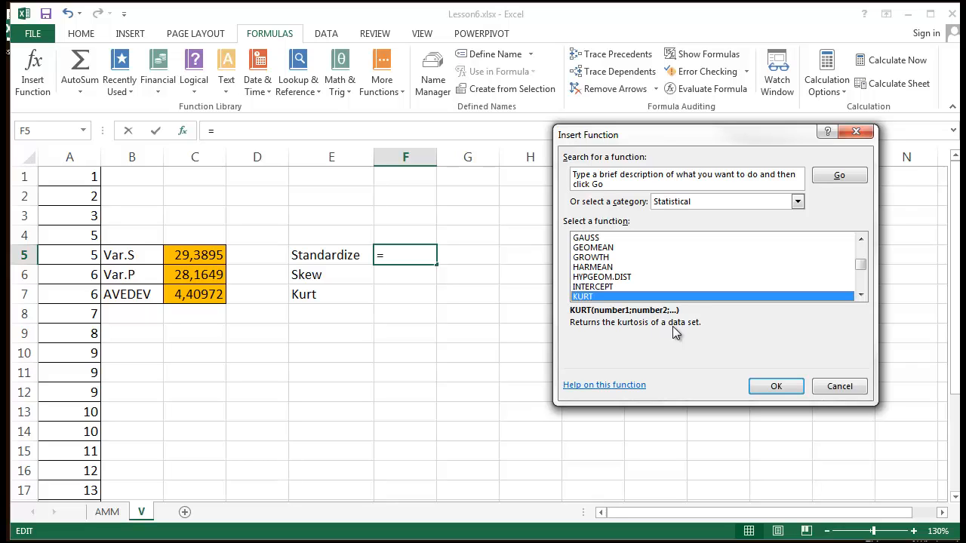
pyautogui.click(598, 389)
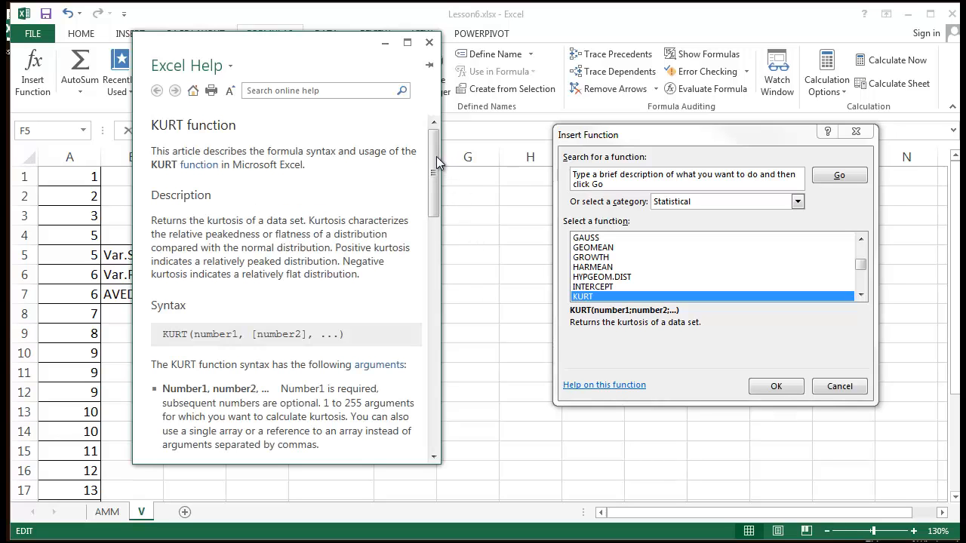
pyautogui.moveTo(434, 168)
pyautogui.mouseDown()
pyautogui.moveTo(431, 344)
pyautogui.moveTo(410, 414)
pyautogui.moveTo(416, 201)
pyautogui.moveTo(427, 155)
pyautogui.mouseUp()
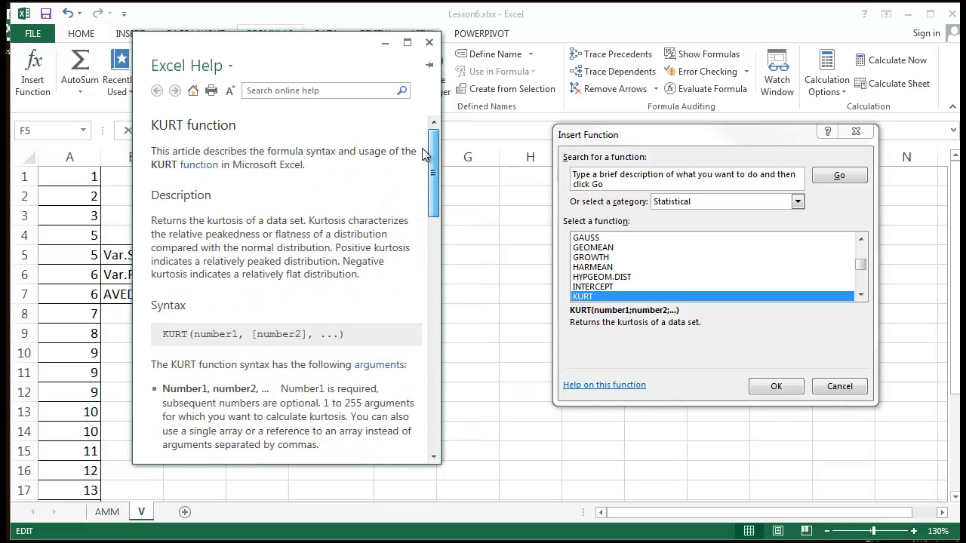
pyautogui.click(429, 42)
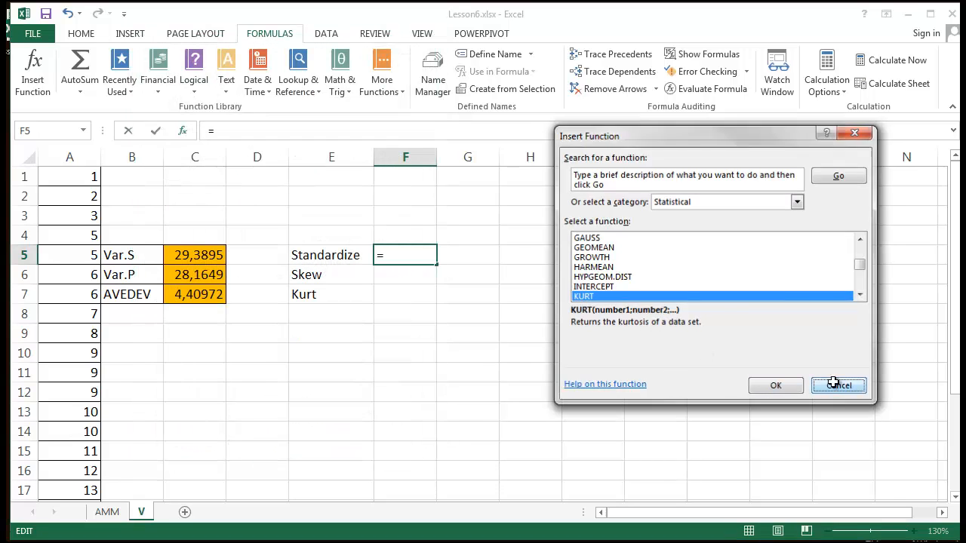
pyautogui.click(834, 385)
pyautogui.click(523, 365)
pyautogui.click(346, 260)
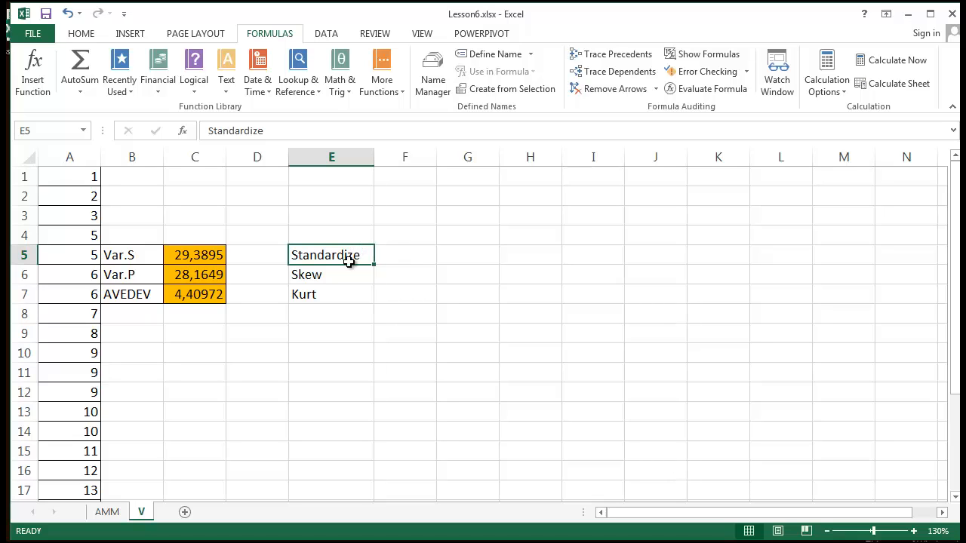
pyautogui.click(32, 71)
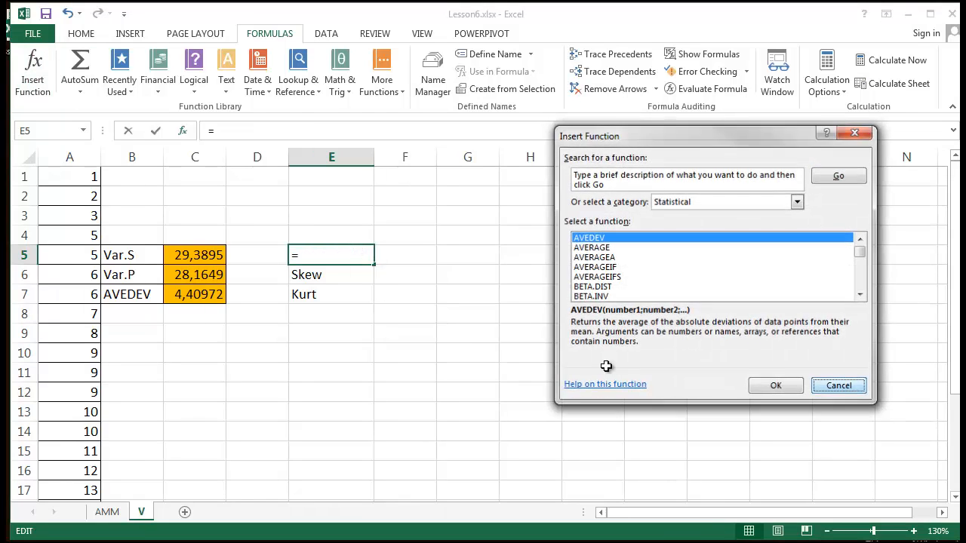
pyautogui.press('Escape')
# Step: Search the available functions for "standarize" with cell F5 as the target
pyautogui.click(418, 254)
pyautogui.click(33, 72)
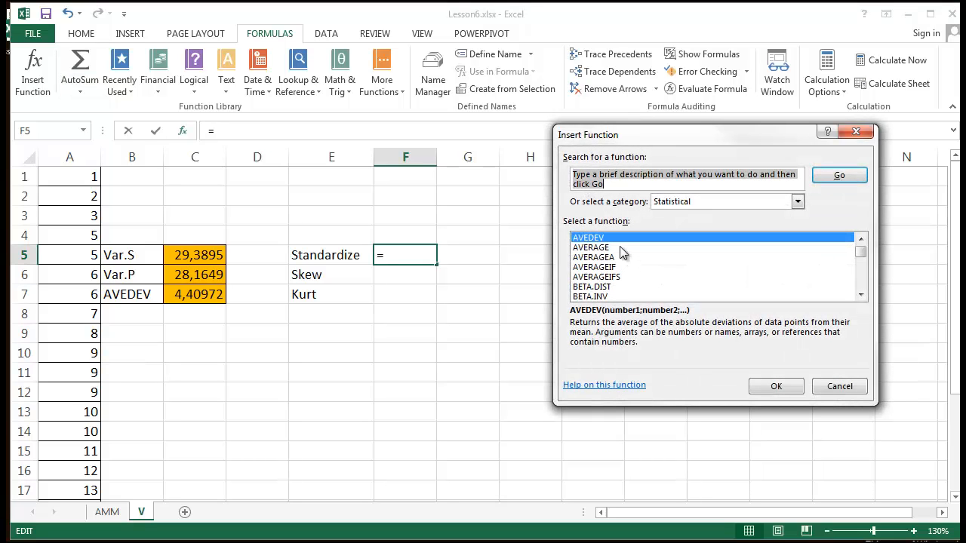
pyautogui.write('standarize')
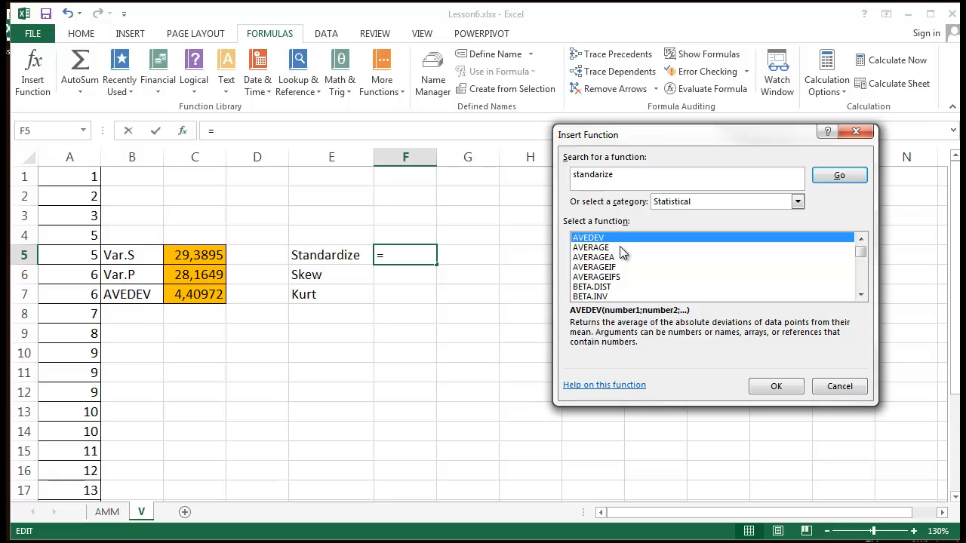
pyautogui.press('Return')
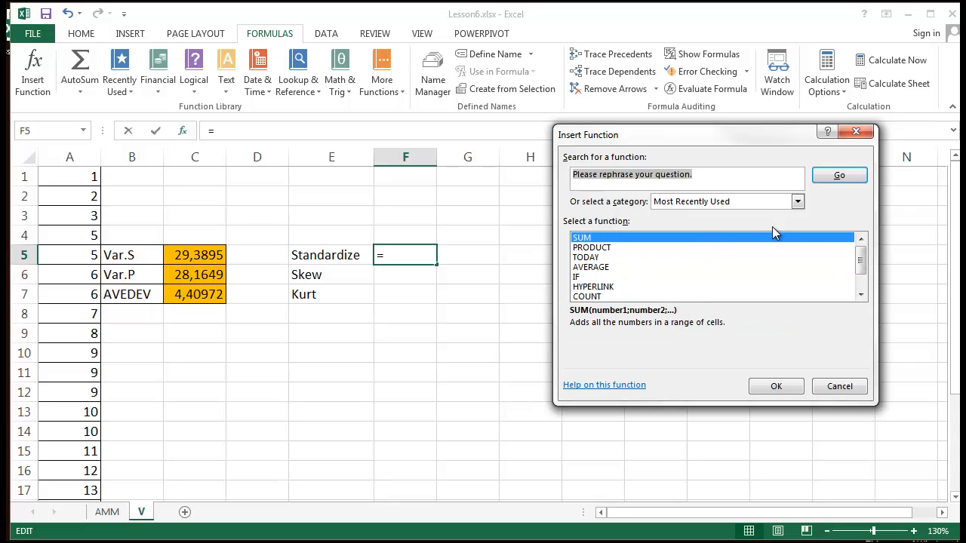
# Step: Try to insert the STANDARDIZE function from the Statistical category into cell F5
pyautogui.click(797, 201)
pyautogui.click(732, 266)
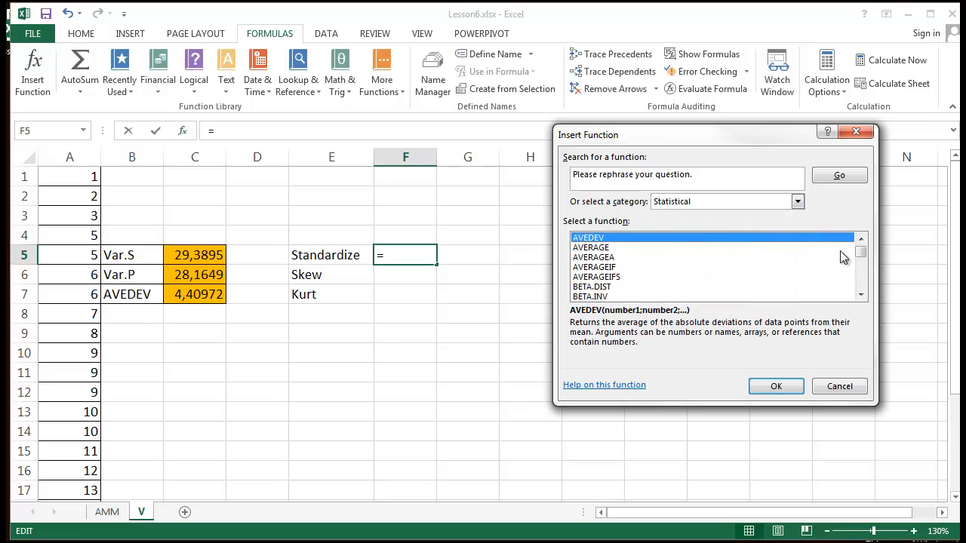
pyautogui.press('s')
pyautogui.click(860, 294)
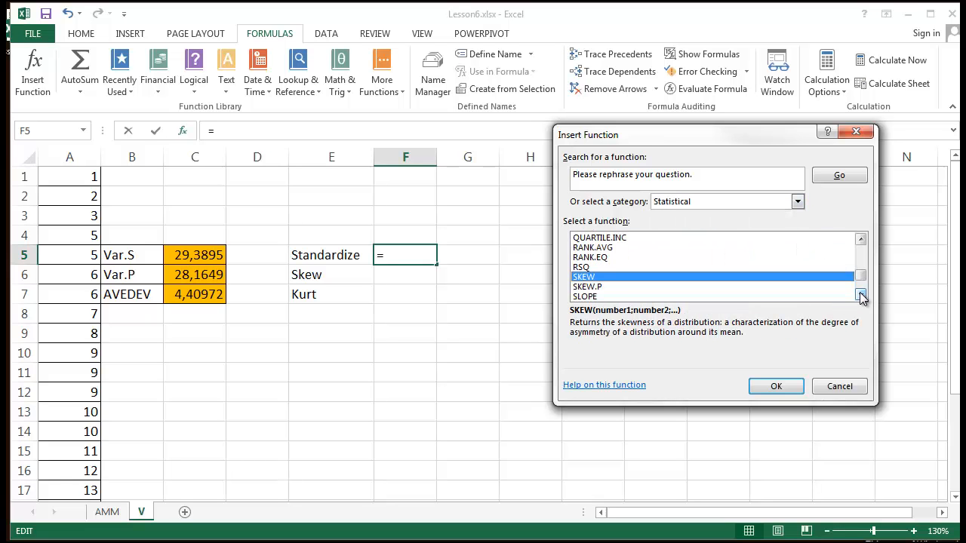
pyautogui.doubleClick(600, 287)
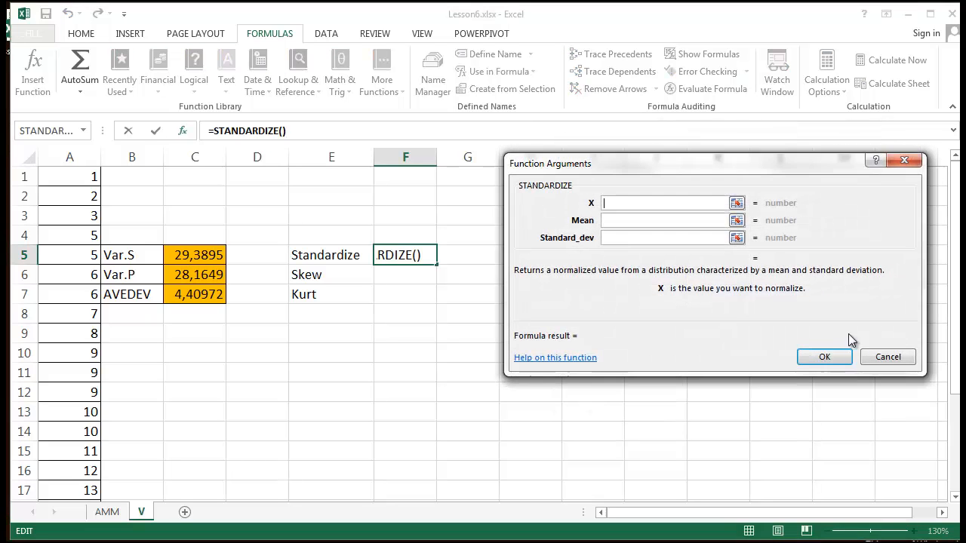
pyautogui.click(884, 355)
# Step: Read the help article on the STANDARDIZE function, including its arguments, remarks and example, without inserting the function
pyautogui.click(33, 72)
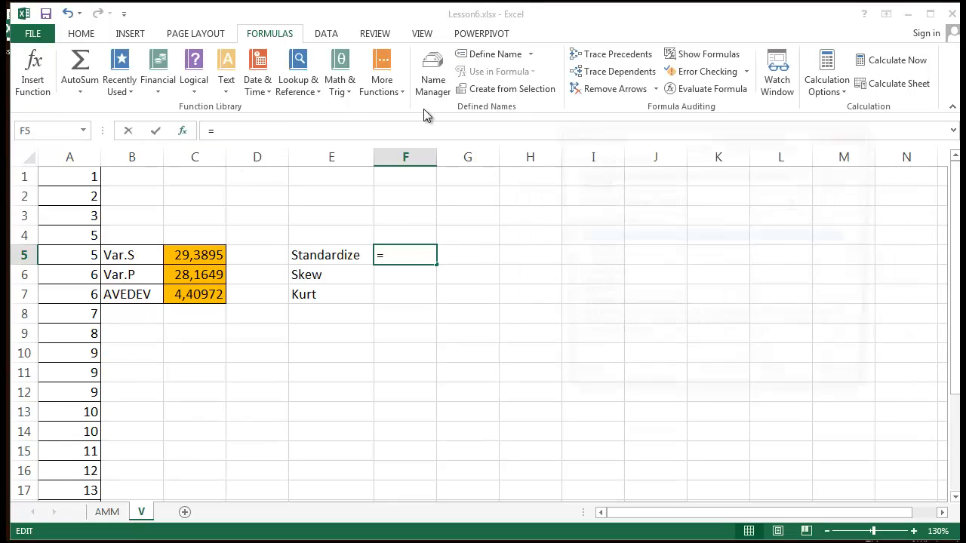
pyautogui.write('s')
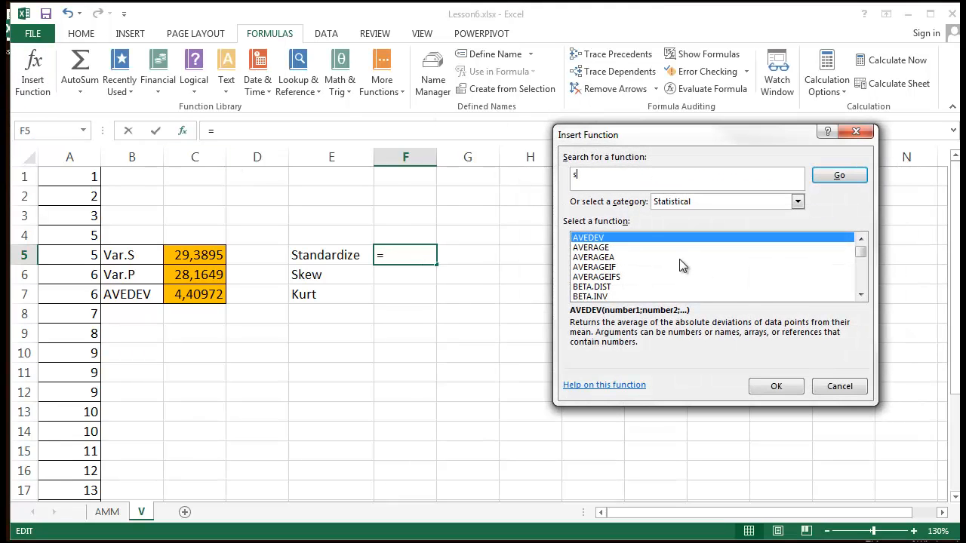
pyautogui.click(631, 258)
pyautogui.press('s')
pyautogui.scroll(-3, 634, 274)
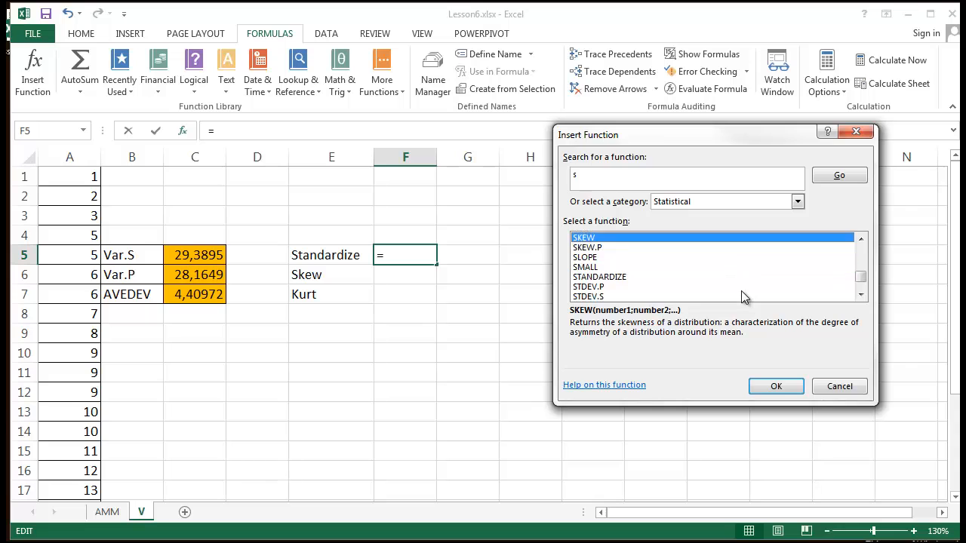
pyautogui.click(611, 247)
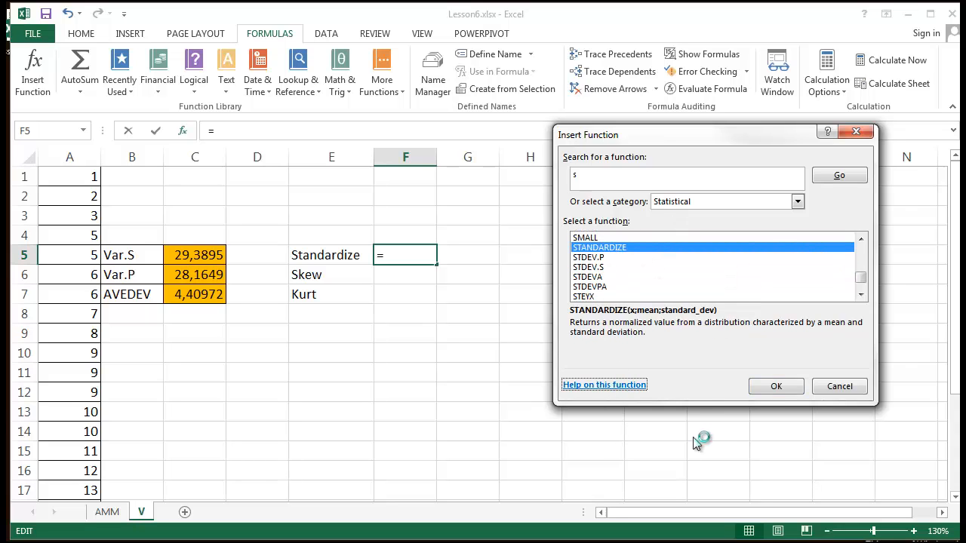
pyautogui.press('Return')
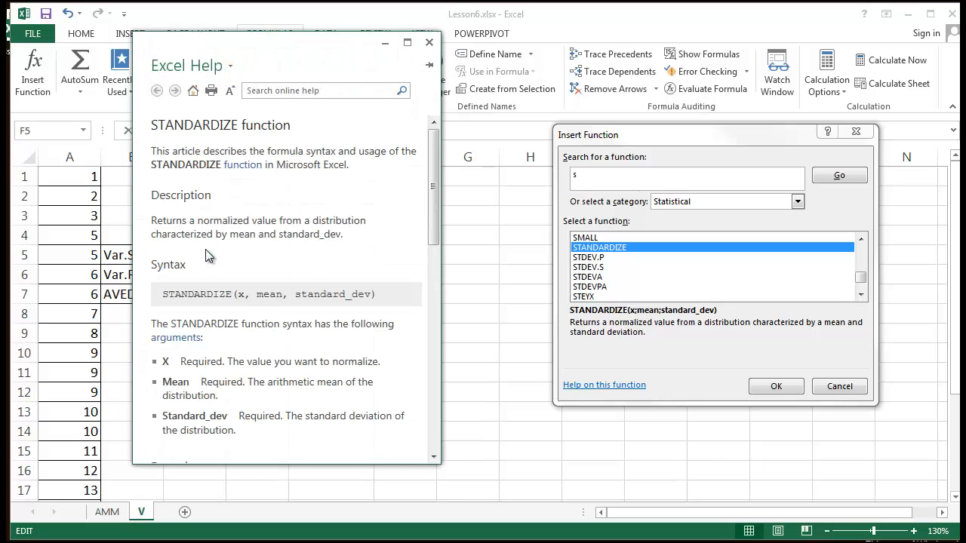
pyautogui.moveTo(432, 225); pyautogui.dragTo(433, 273)
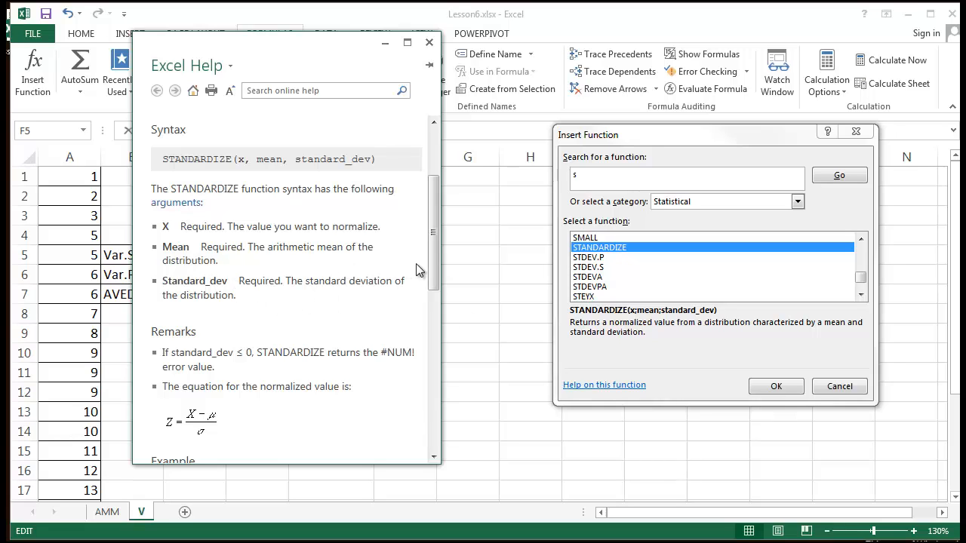
pyautogui.moveTo(432, 276); pyautogui.dragTo(426, 434)
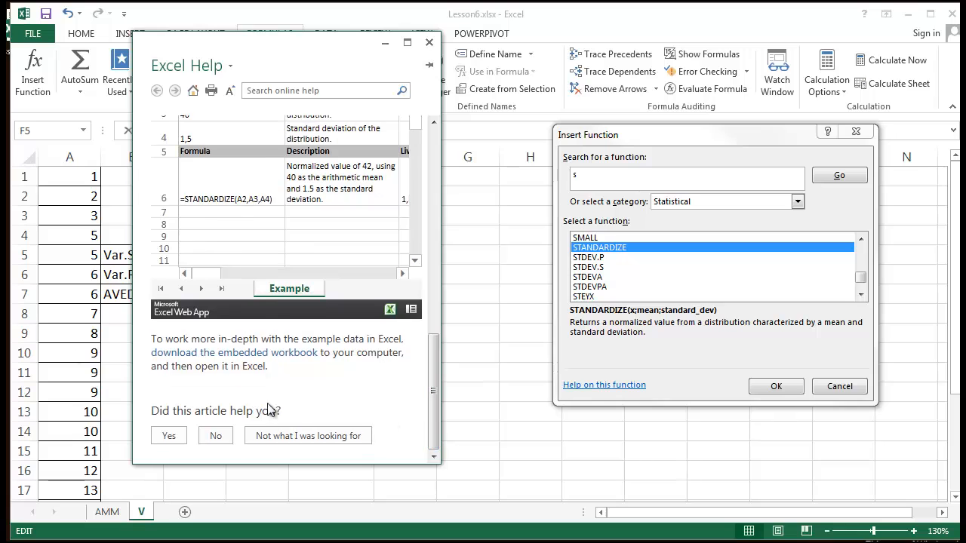
pyautogui.click(429, 43)
pyautogui.click(839, 386)
pyautogui.click(370, 333)
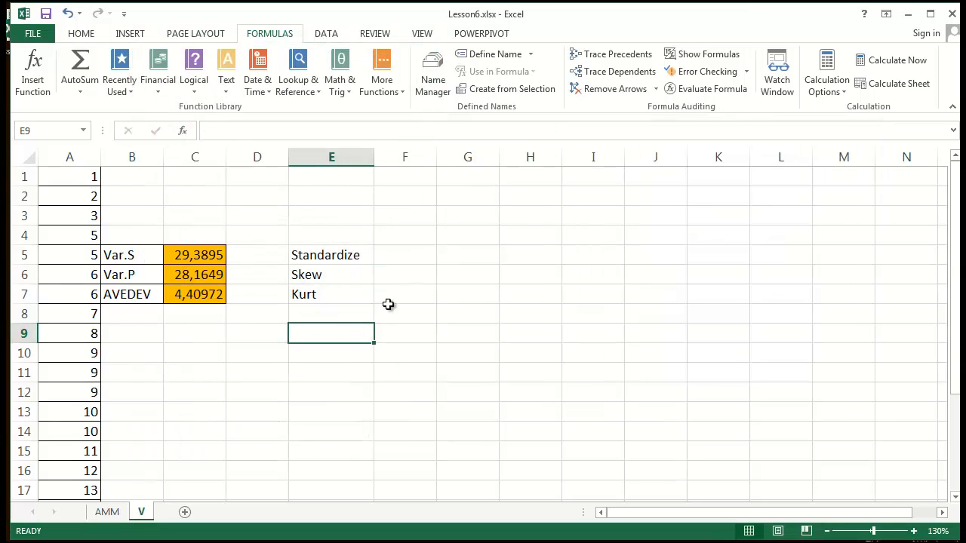
pyautogui.click(408, 257)
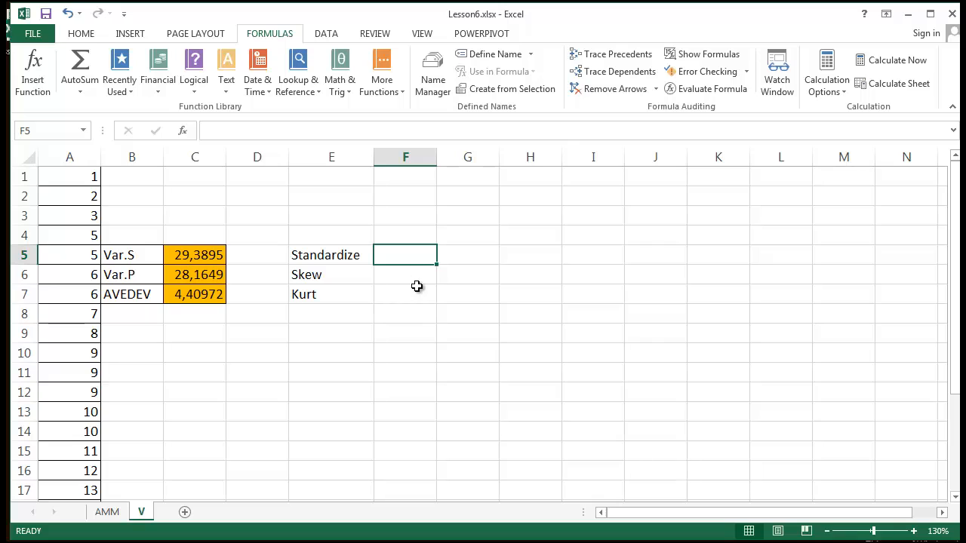
pyautogui.click(414, 280)
pyautogui.click(414, 301)
pyautogui.click(415, 262)
pyautogui.click(411, 293)
pyautogui.click(412, 256)
pyautogui.click(405, 289)
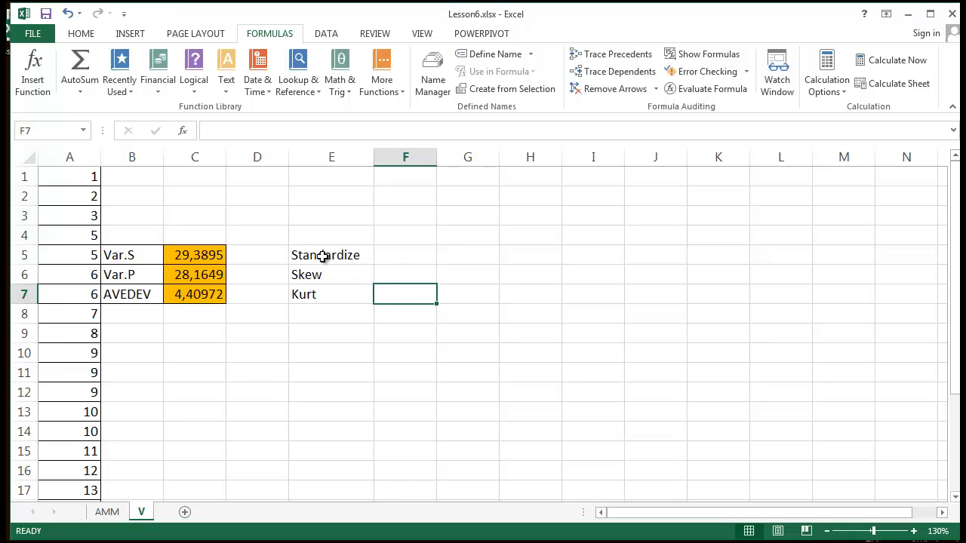
pyautogui.click(401, 254)
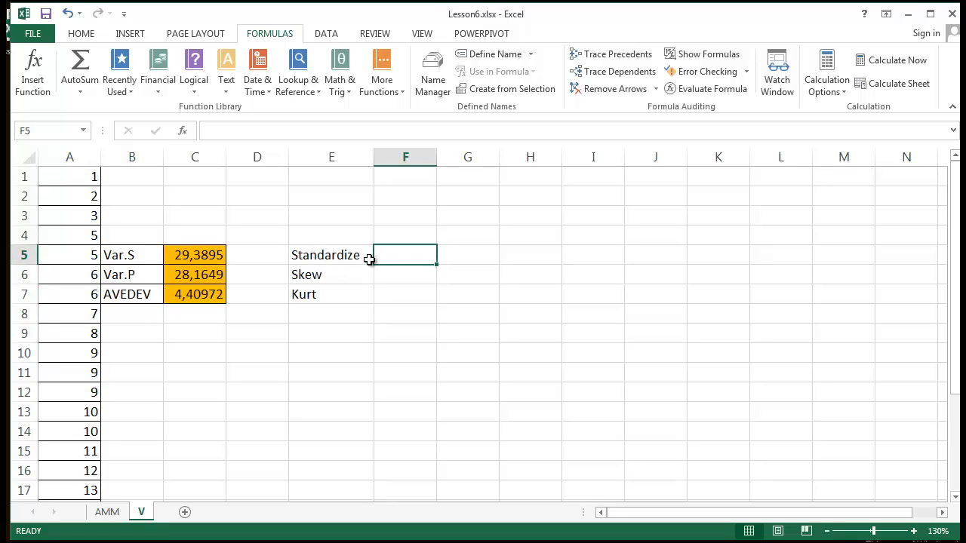